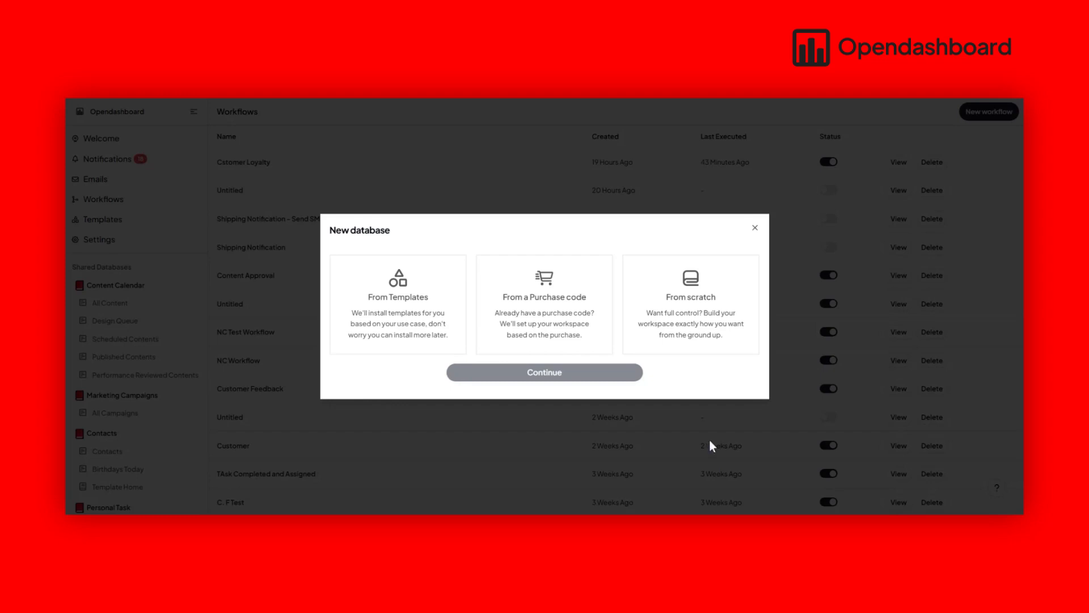
# Create a new database from scratch named Sales&Leads.
pyautogui.click(698, 343)
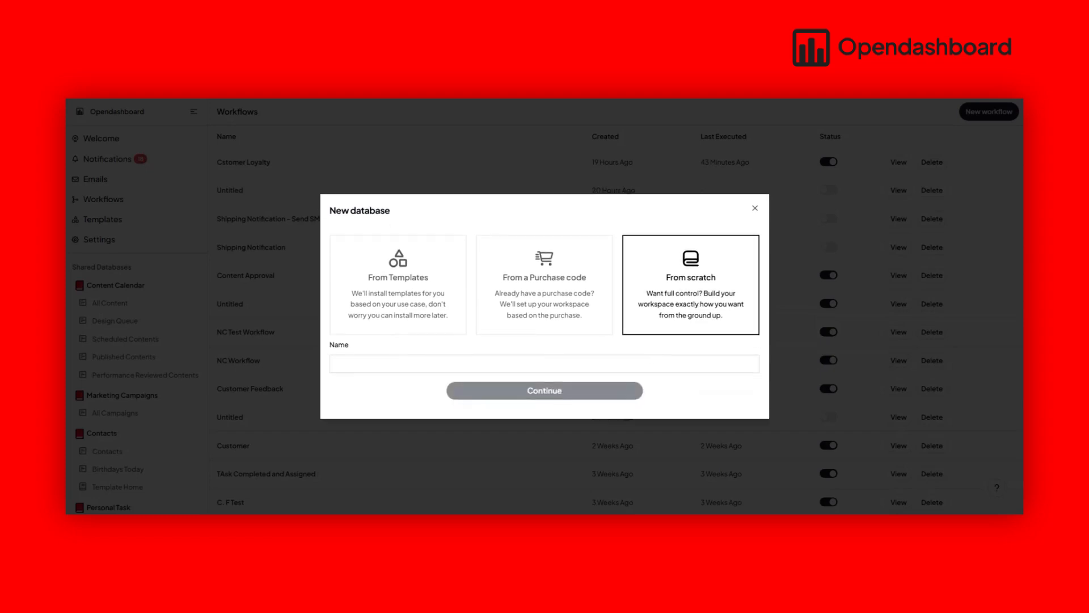
pyautogui.click(545, 364)
pyautogui.write('Salw')
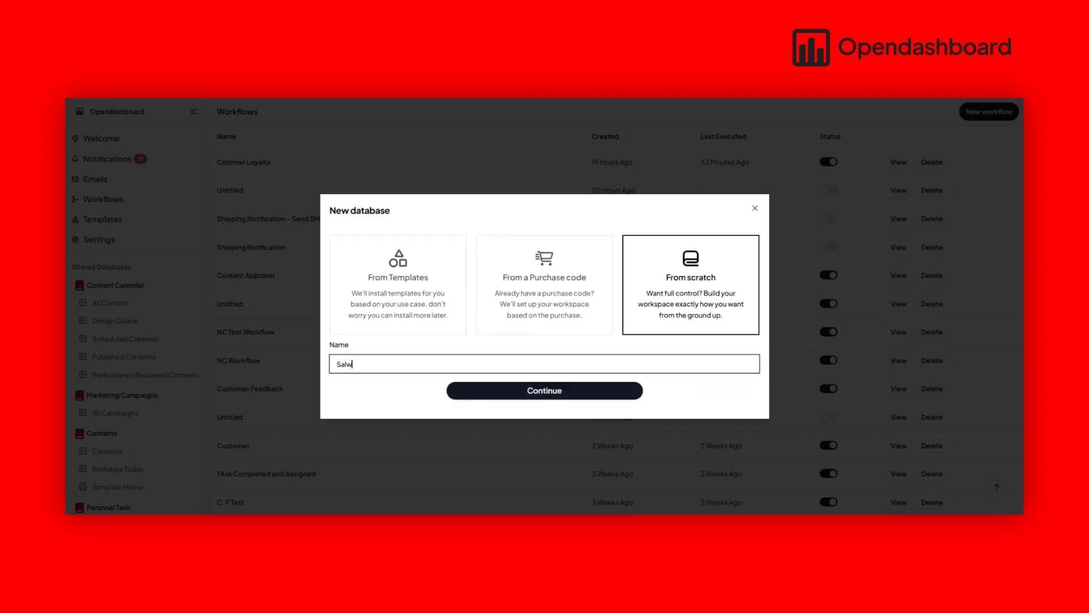
pyautogui.press('BackSpace')
pyautogui.write('es&Leads')
pyautogui.click(545, 392)
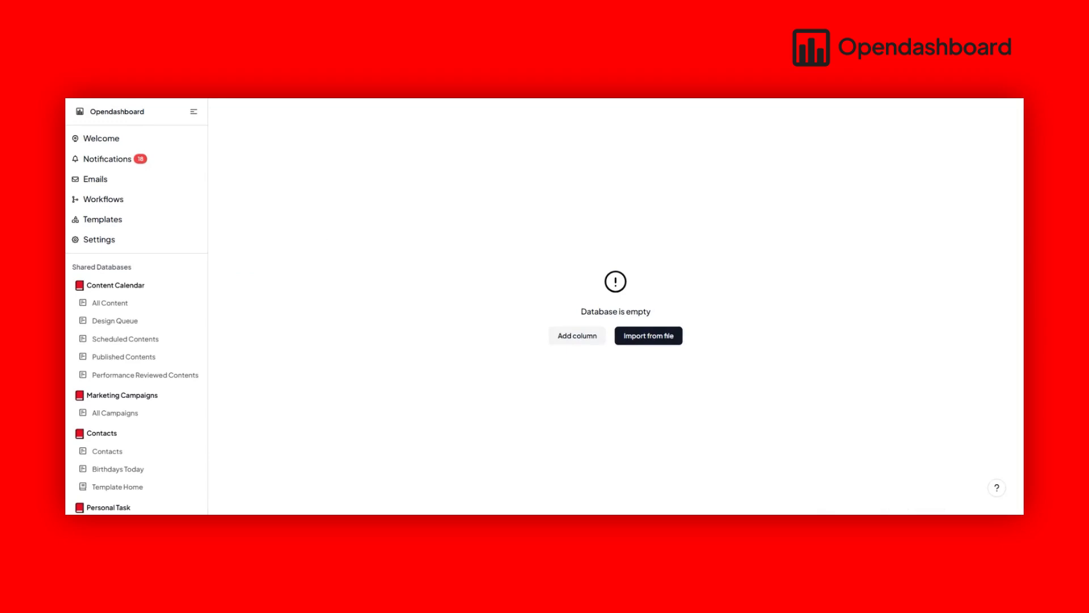
# Add a text column to the empty database and name it First Name.
pyautogui.click(567, 339)
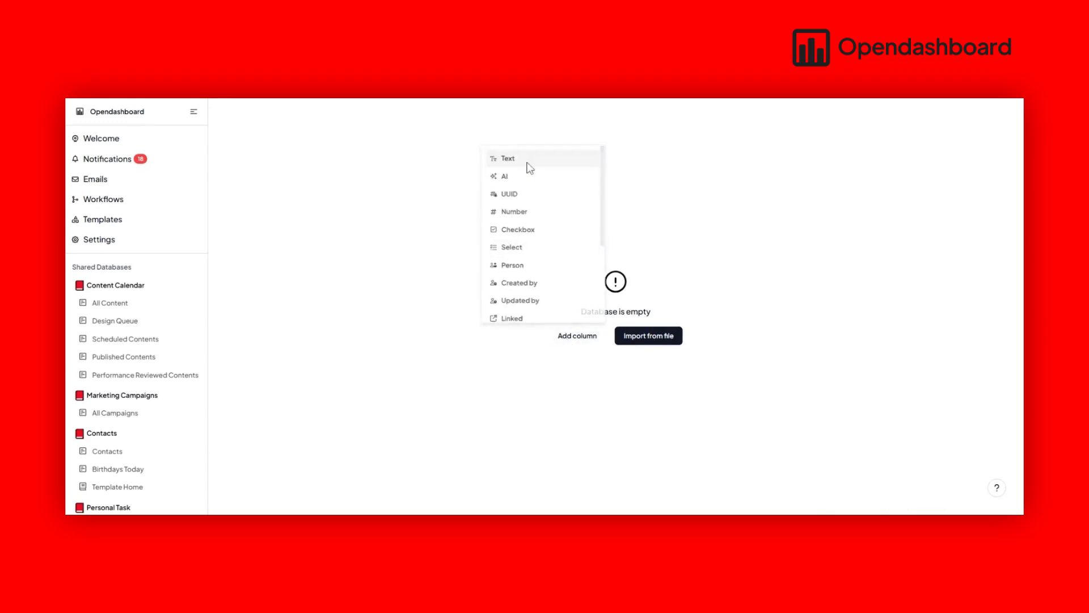
pyautogui.click(527, 161)
pyautogui.moveTo(334, 166)
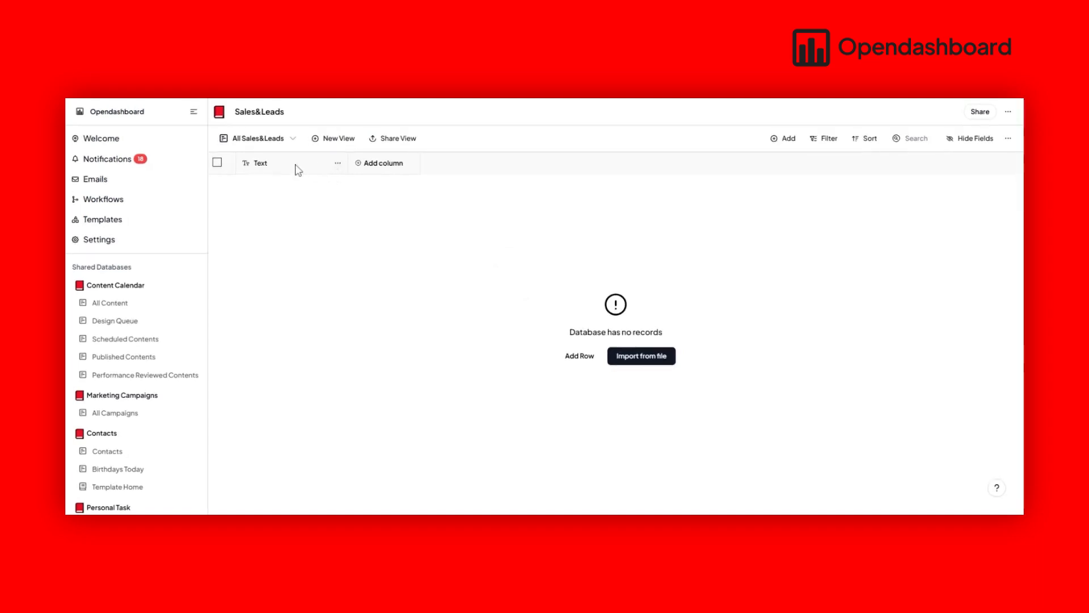
pyautogui.click(339, 164)
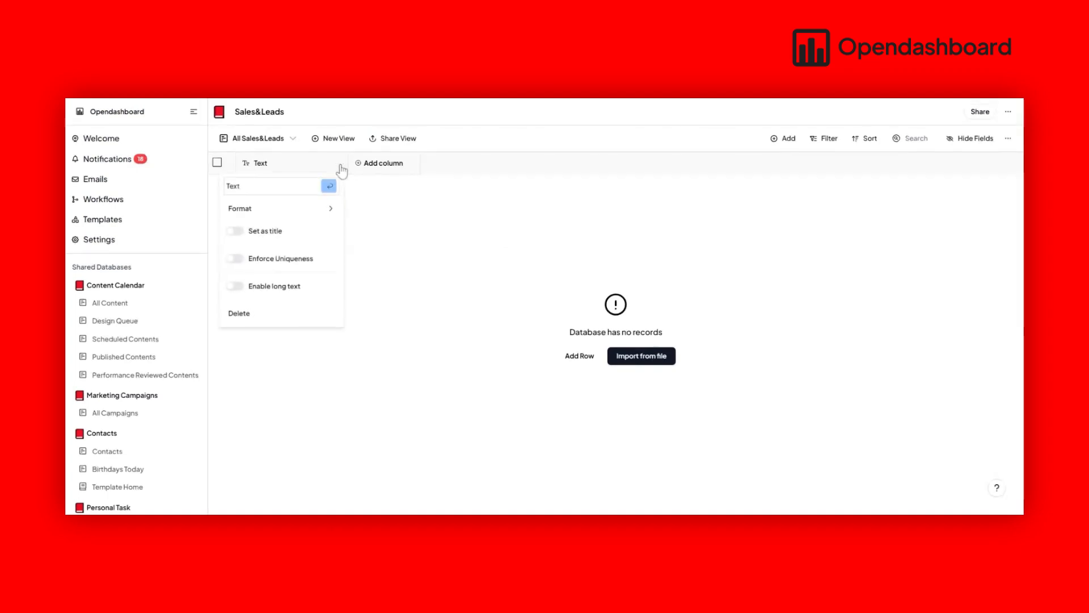
pyautogui.hotkey('ctrl', 'a')
pyautogui.write('Firs')
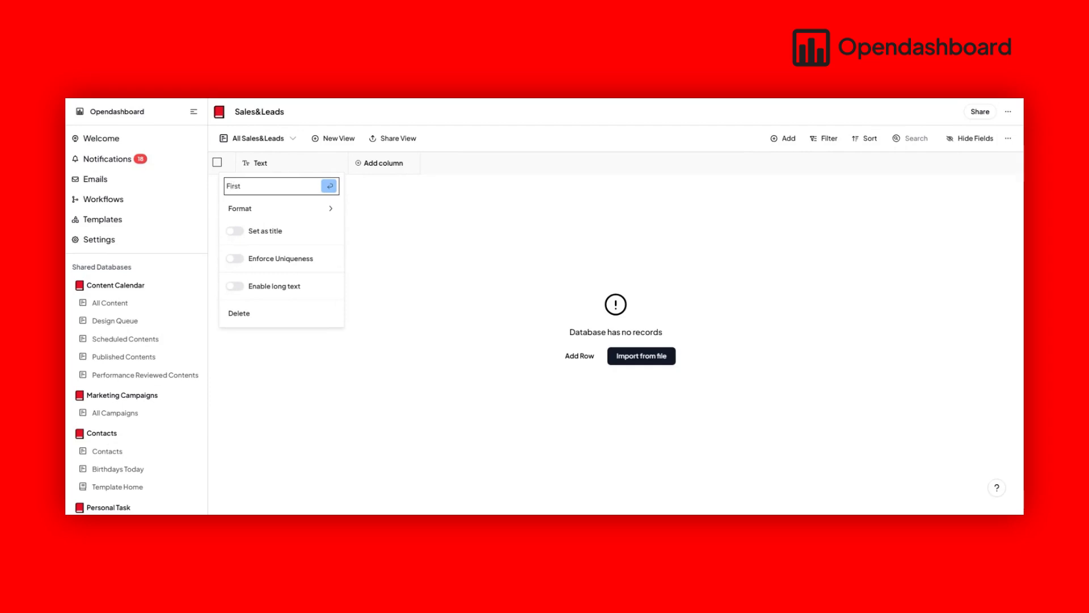
pyautogui.write('t Name')
pyautogui.click(329, 186)
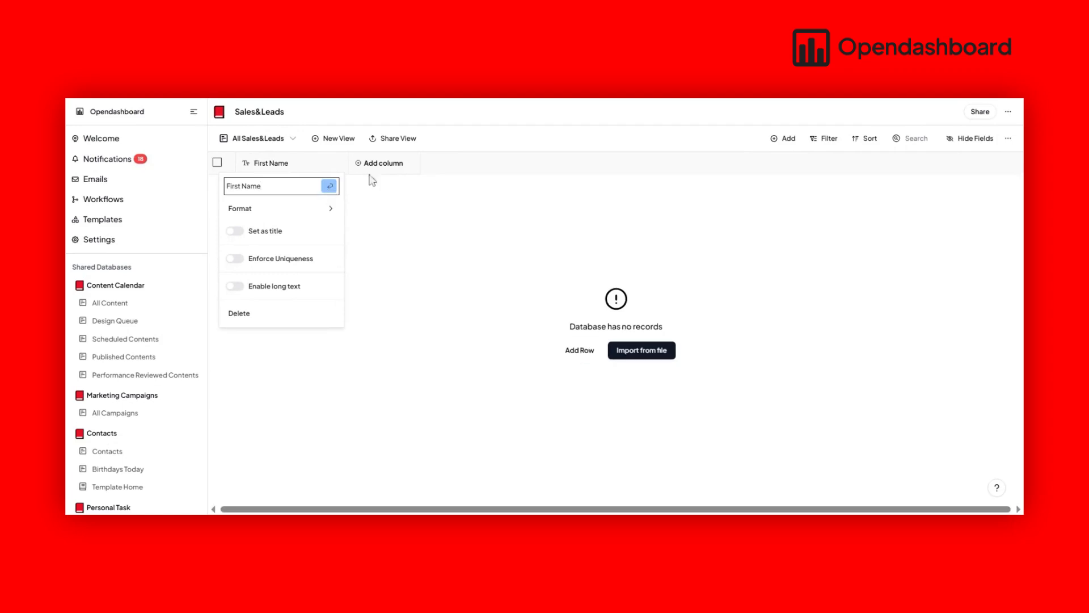
pyautogui.click(402, 167)
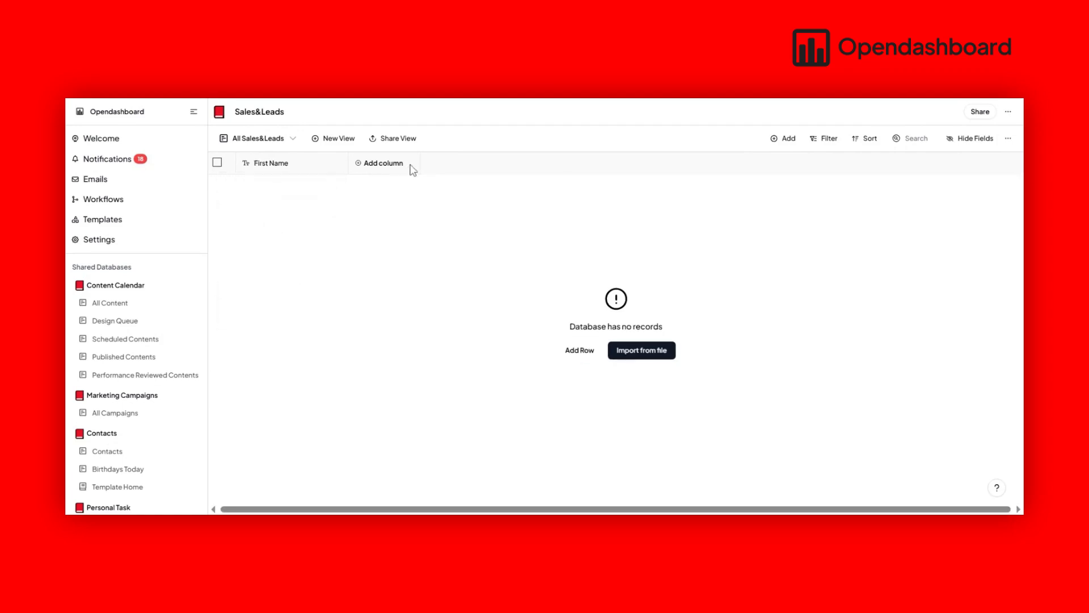
# Add a second text column after First Name and name it Last Name.
pyautogui.click(391, 164)
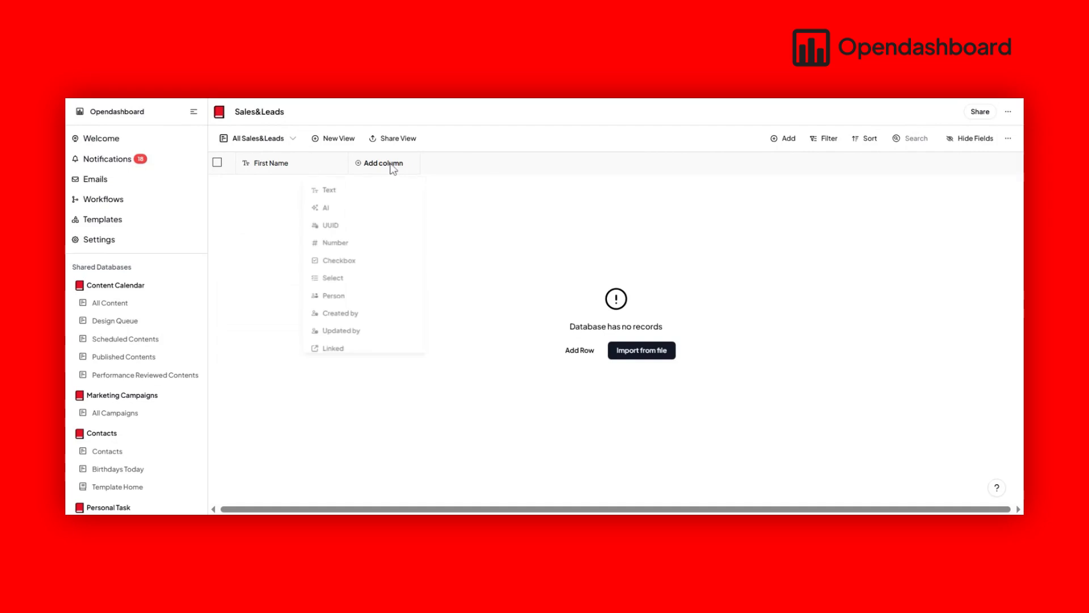
pyautogui.click(350, 193)
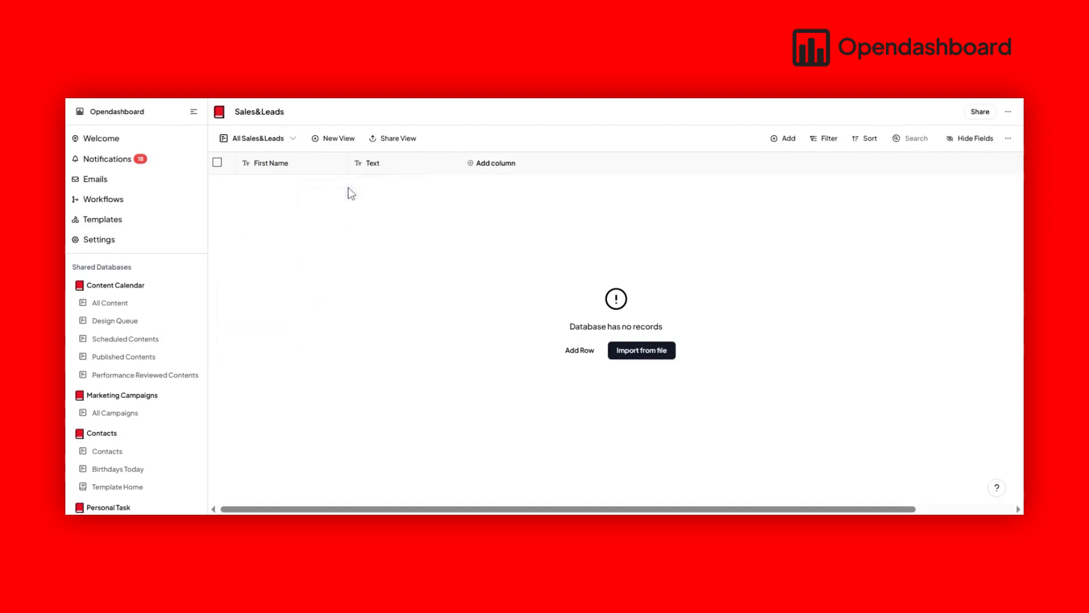
pyautogui.click(353, 186)
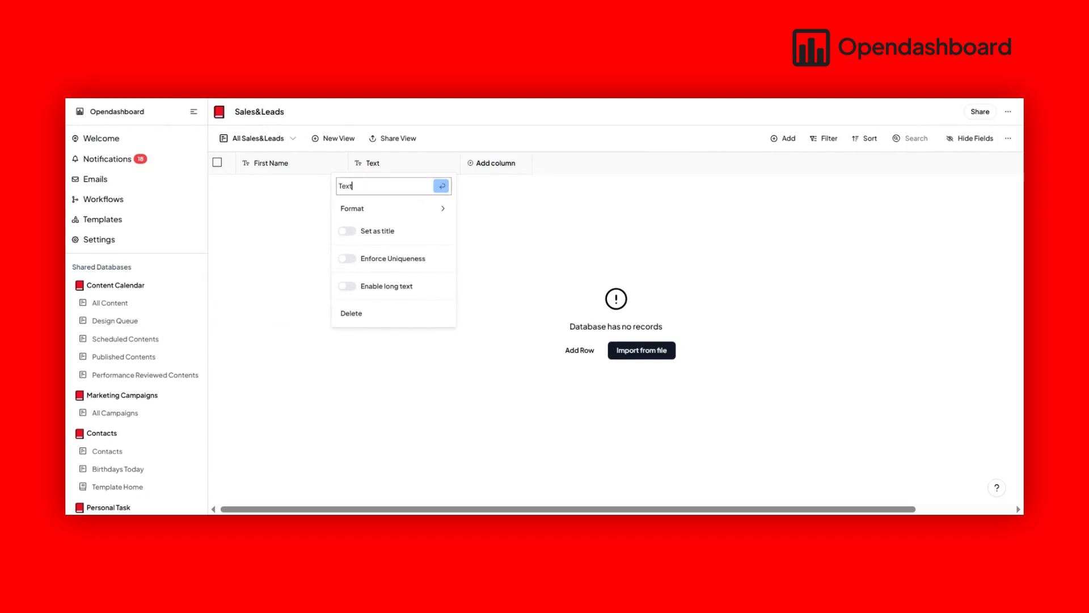
pyautogui.press('BackSpace')
pyautogui.press('BackSpace')
pyautogui.press('BackSpace')
pyautogui.press('BackSpace')
pyautogui.write('Last Nam')
pyautogui.click(443, 189)
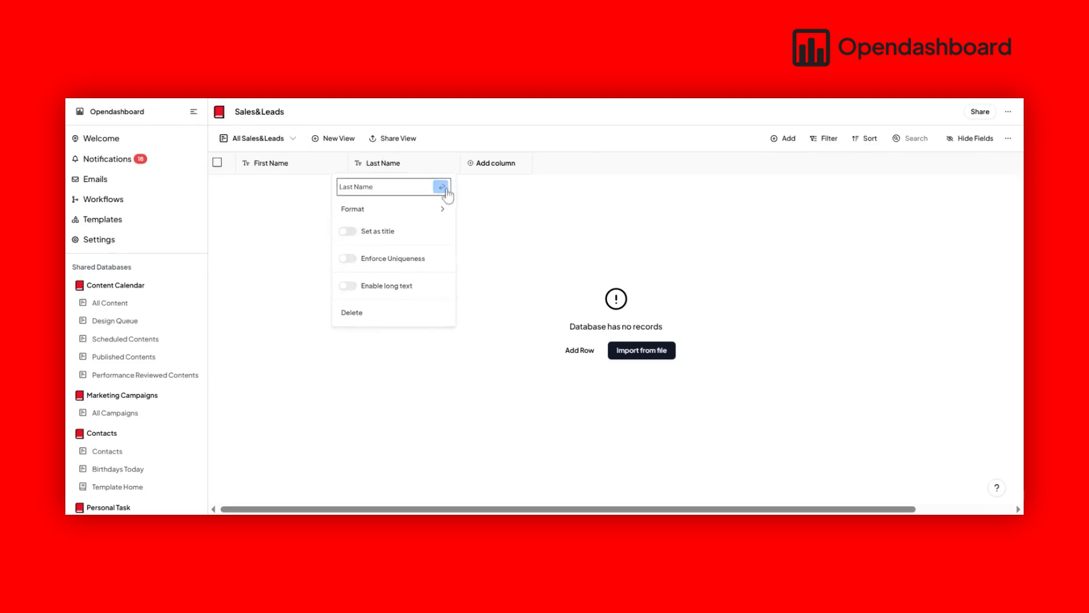
# Add a text column after Last Name and name it Email.
pyautogui.click(488, 166)
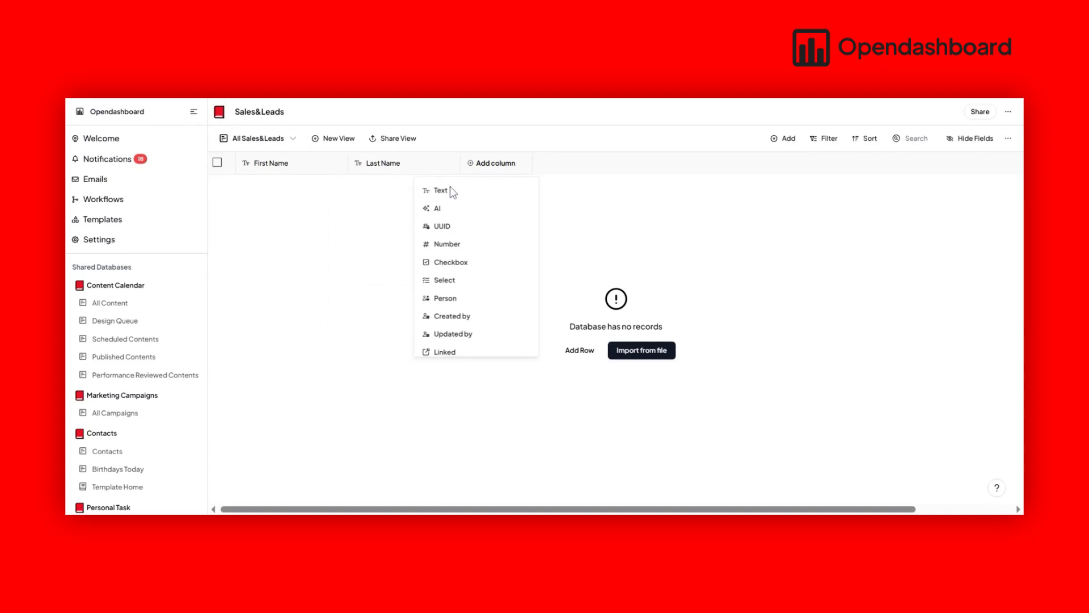
pyautogui.click(449, 188)
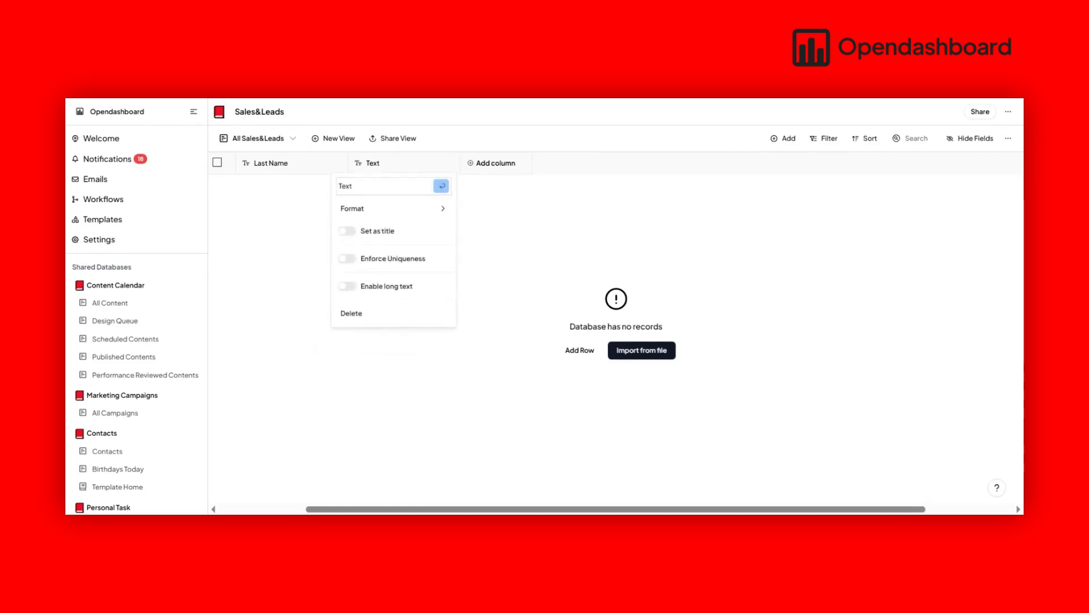
pyautogui.click(352, 186)
pyautogui.press('BackSpace')
pyautogui.press('BackSpace')
pyautogui.press('BackSpace')
pyautogui.press('BackSpace')
pyautogui.write('Email')
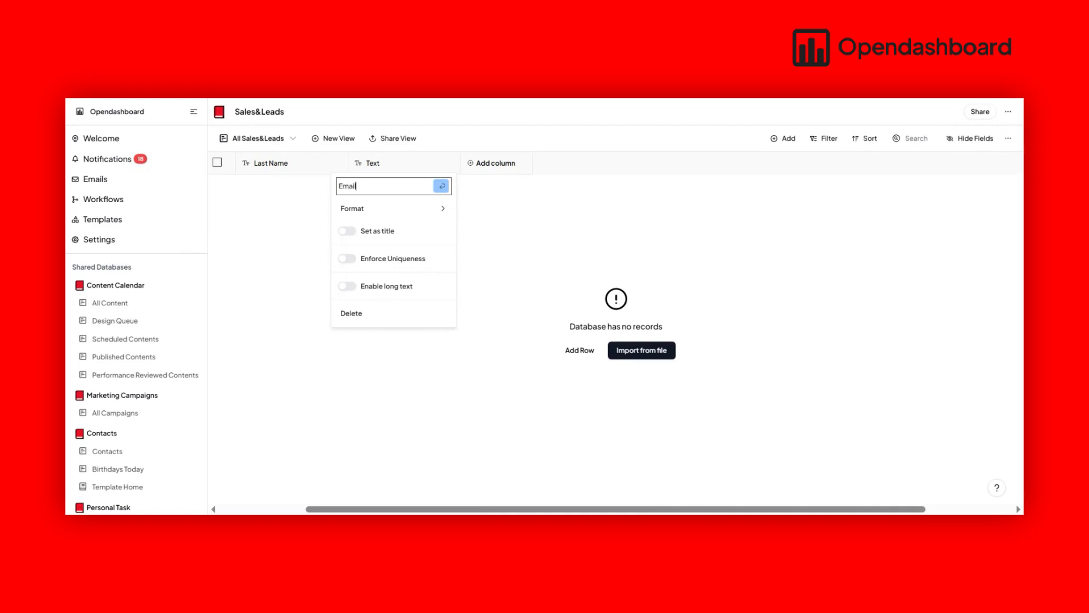
pyautogui.click(441, 190)
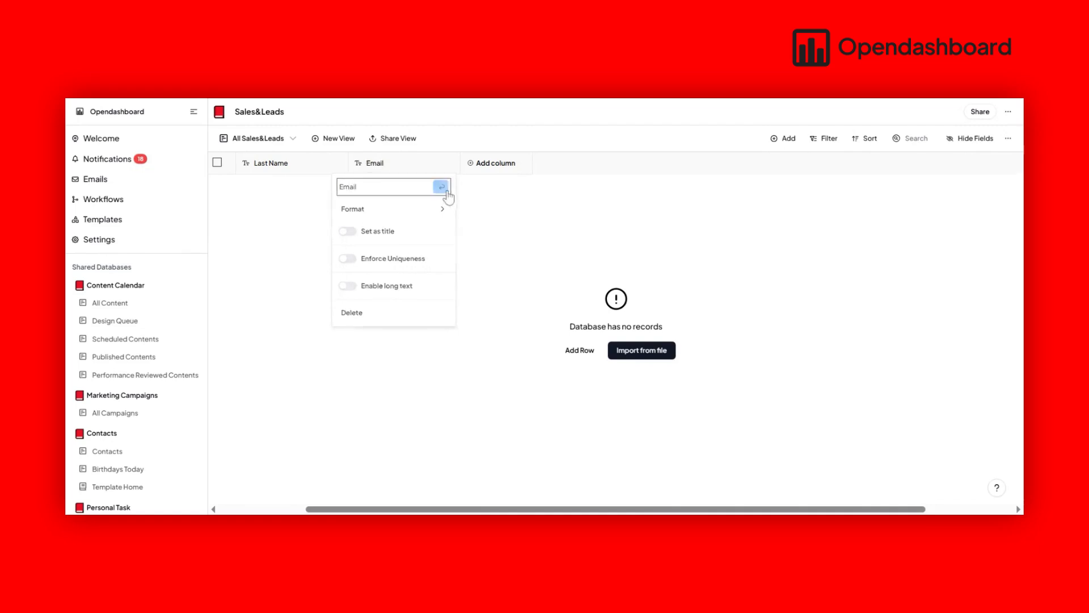
# Add a number column after Email and name it Phone Number.
pyautogui.click(483, 167)
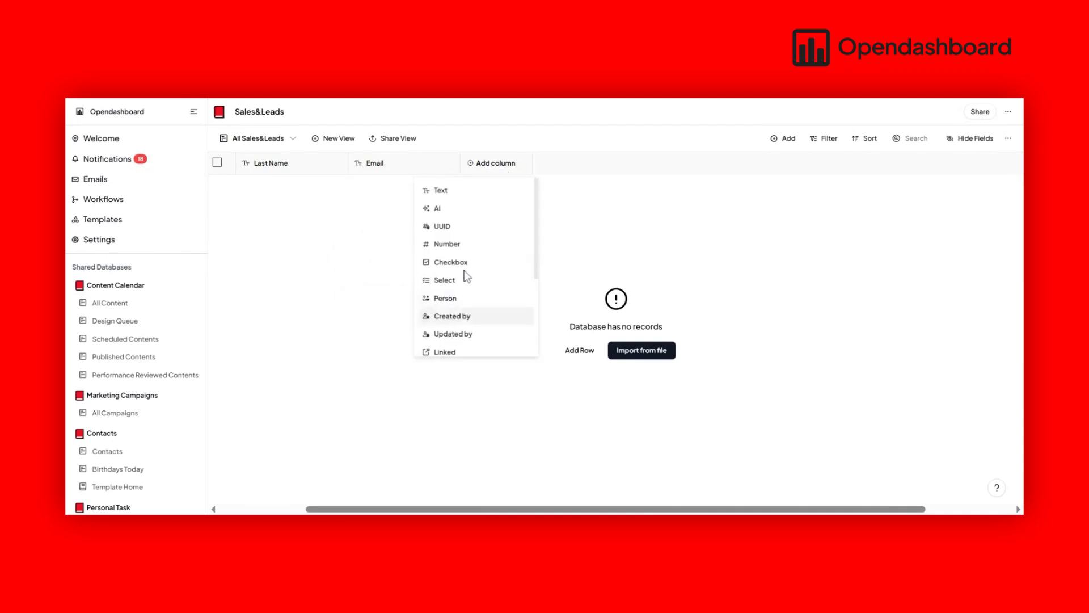
pyautogui.hscroll(3, 446, 249)
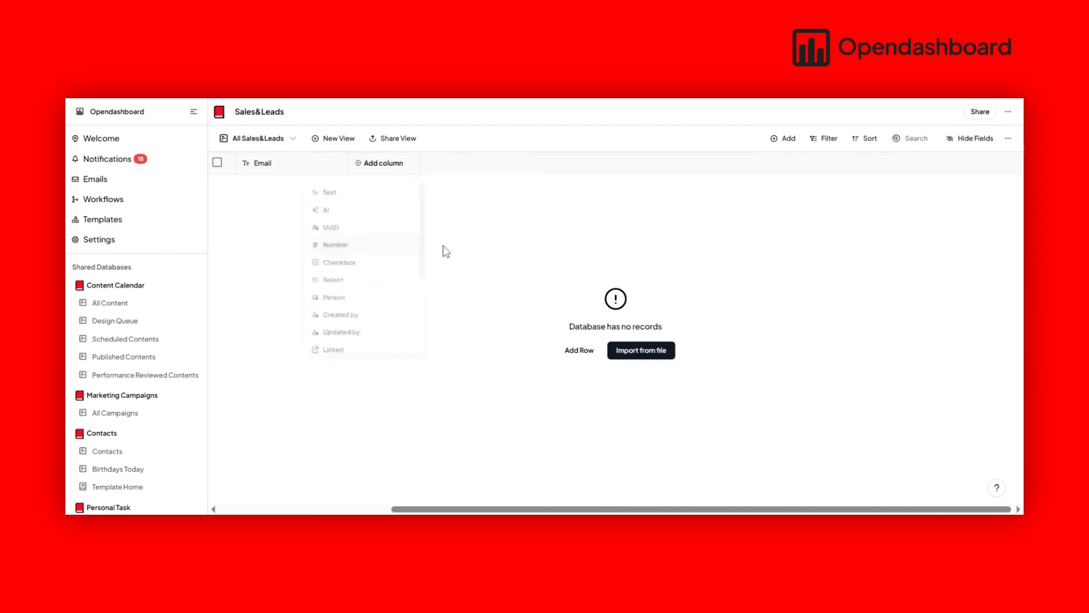
pyautogui.click(397, 171)
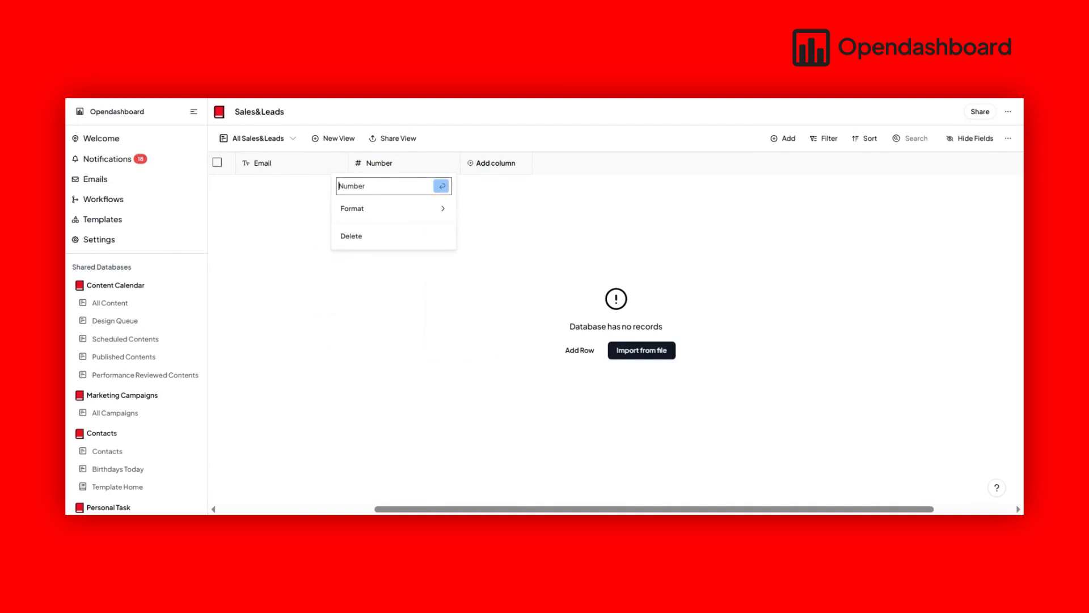
pyautogui.write('Phone')
pyautogui.click(441, 187)
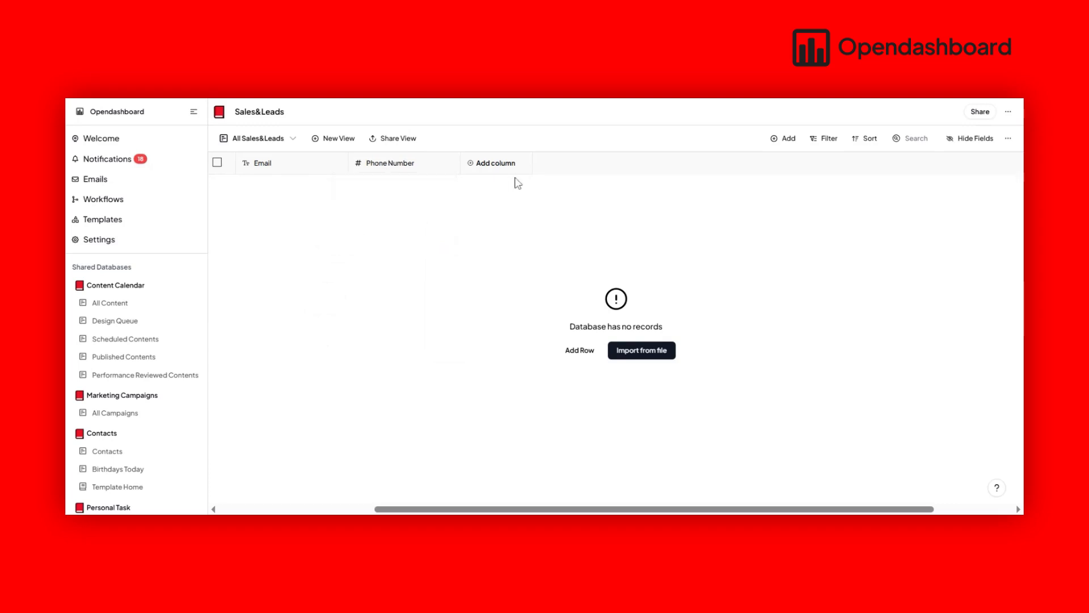
# Add a text column after Phone Number and name it Enquiry Message.
pyautogui.click(483, 168)
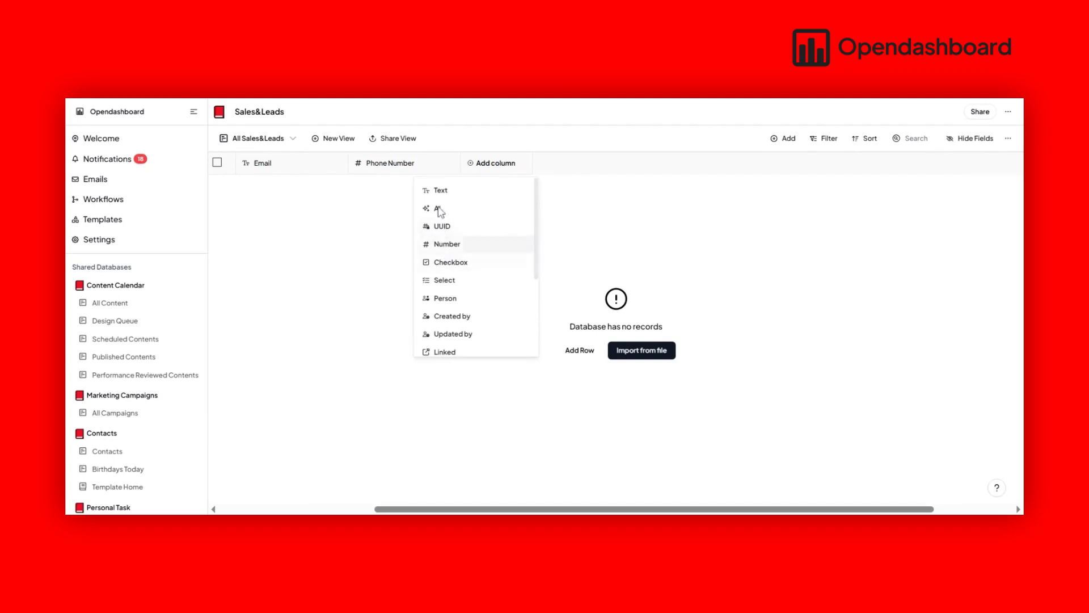
pyautogui.hscroll(3, 437, 195)
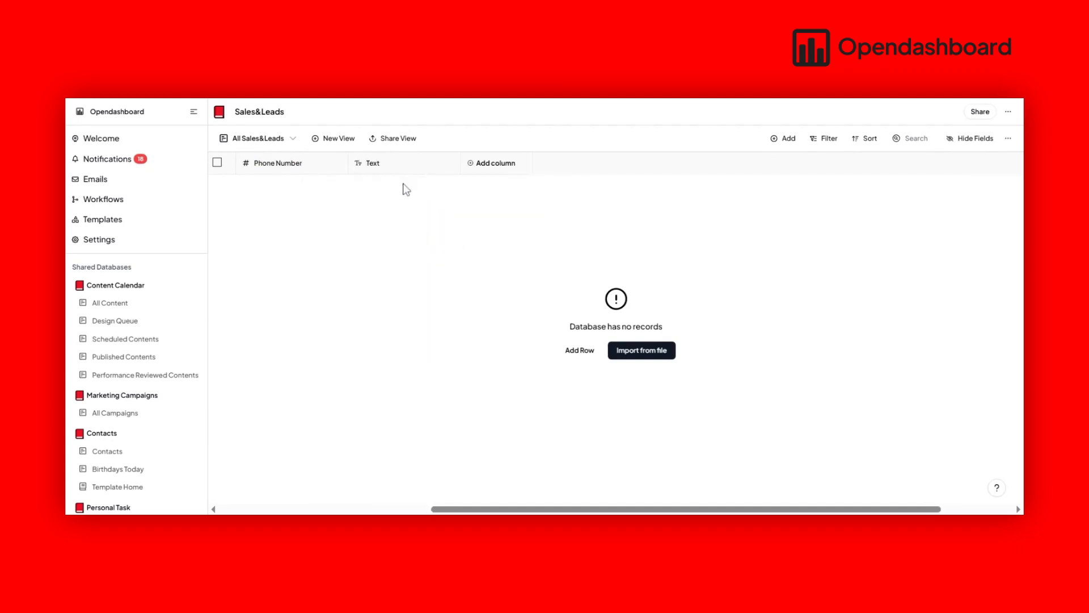
pyautogui.click(401, 185)
pyautogui.write('E')
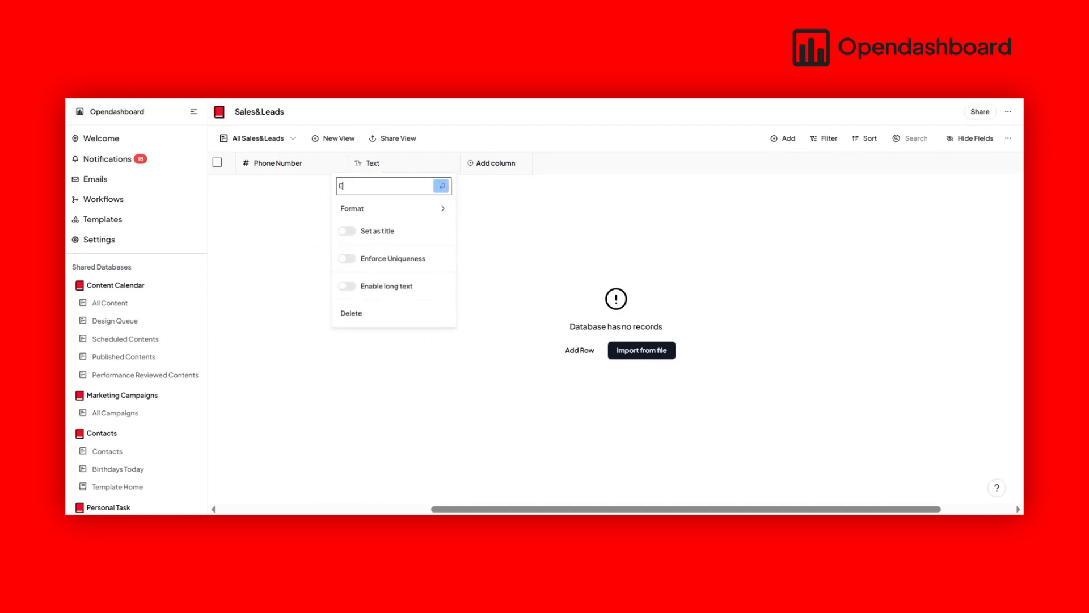
pyautogui.write('nquiry Message')
pyautogui.click(441, 187)
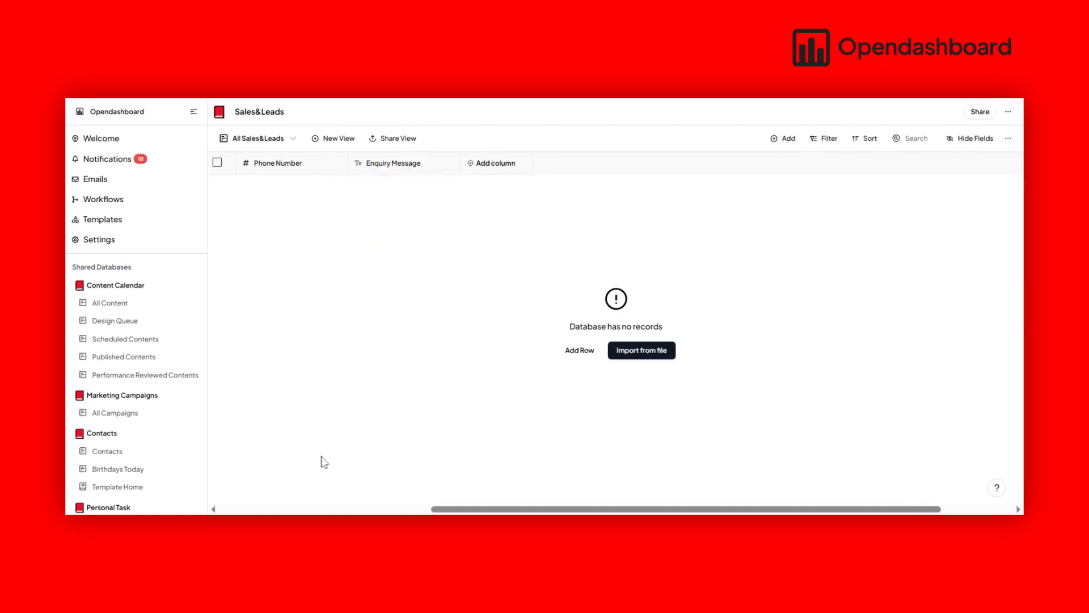
# Create a new view of type Form named Enquiry Form for the Sales&Leads database.
pyautogui.hscroll(-5, 277, 509)
pyautogui.hscroll(-5, 277, 509)
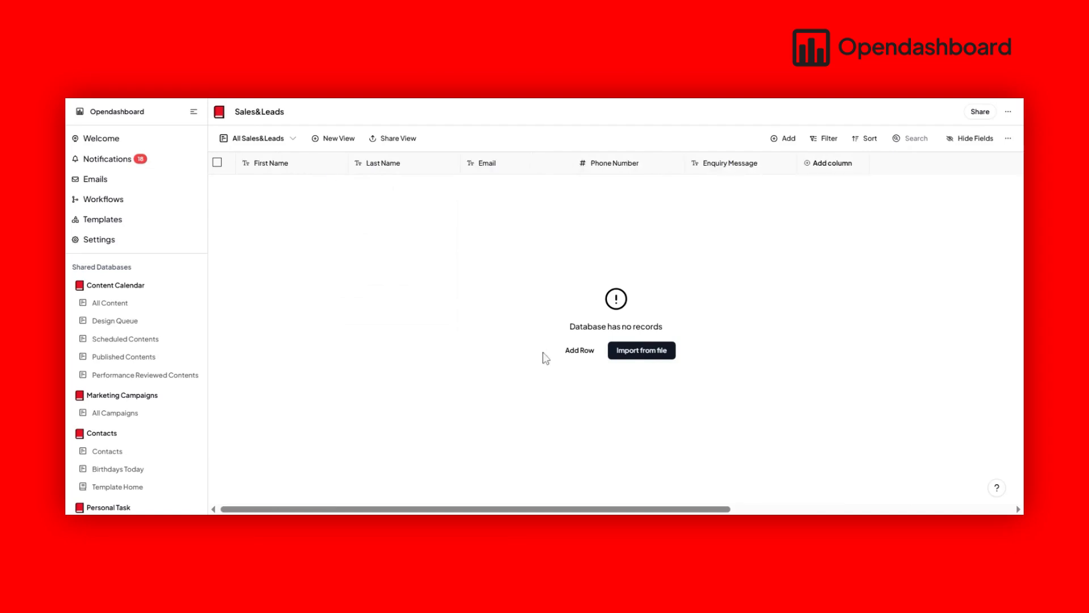
pyautogui.click(340, 139)
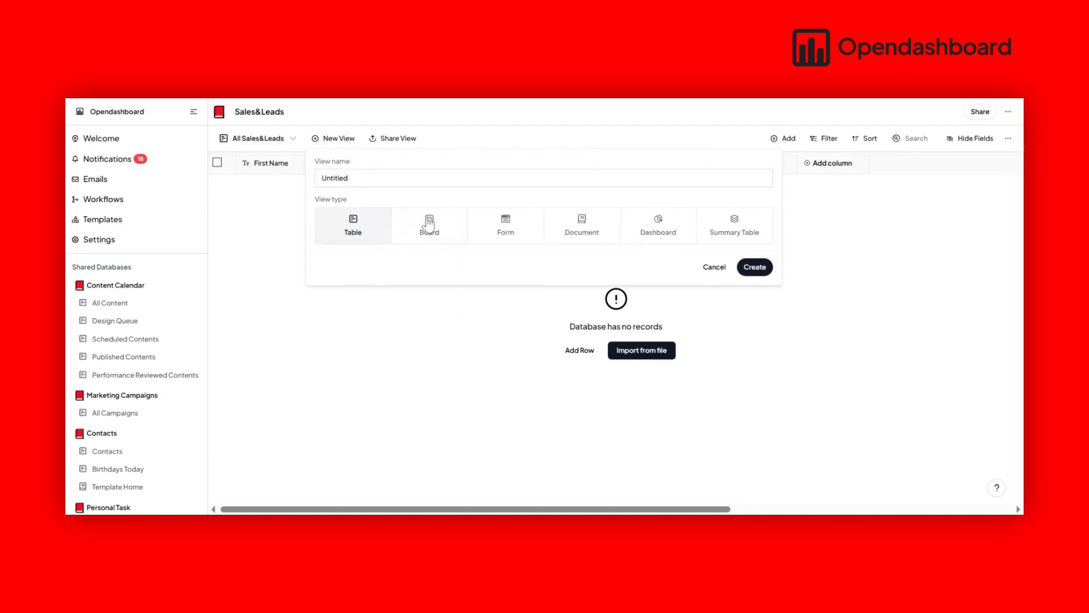
pyautogui.click(518, 235)
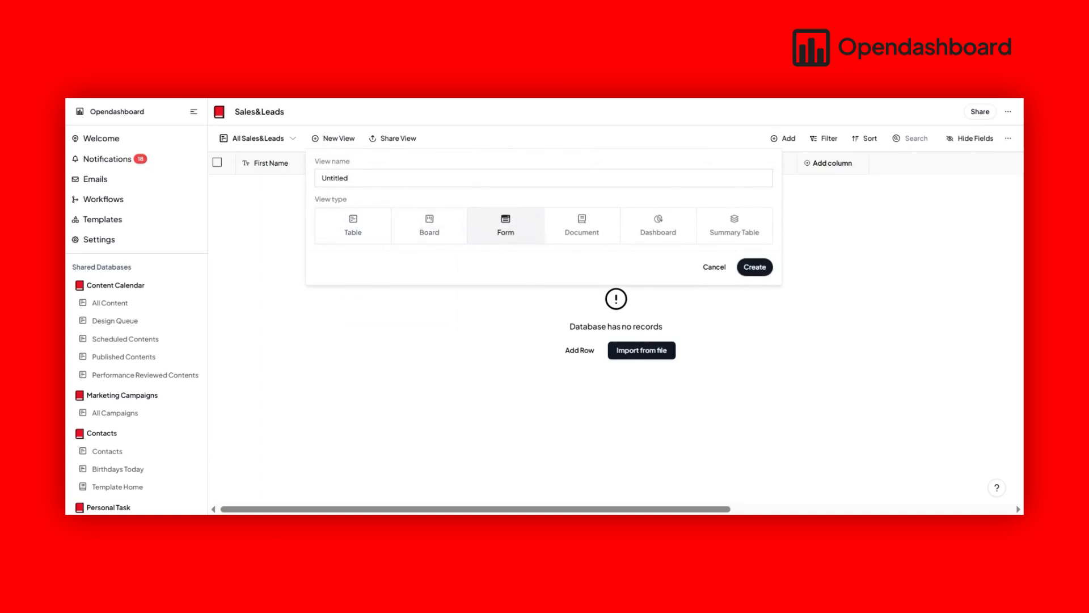
pyautogui.doubleClick(336, 178)
pyautogui.write('Enquiry')
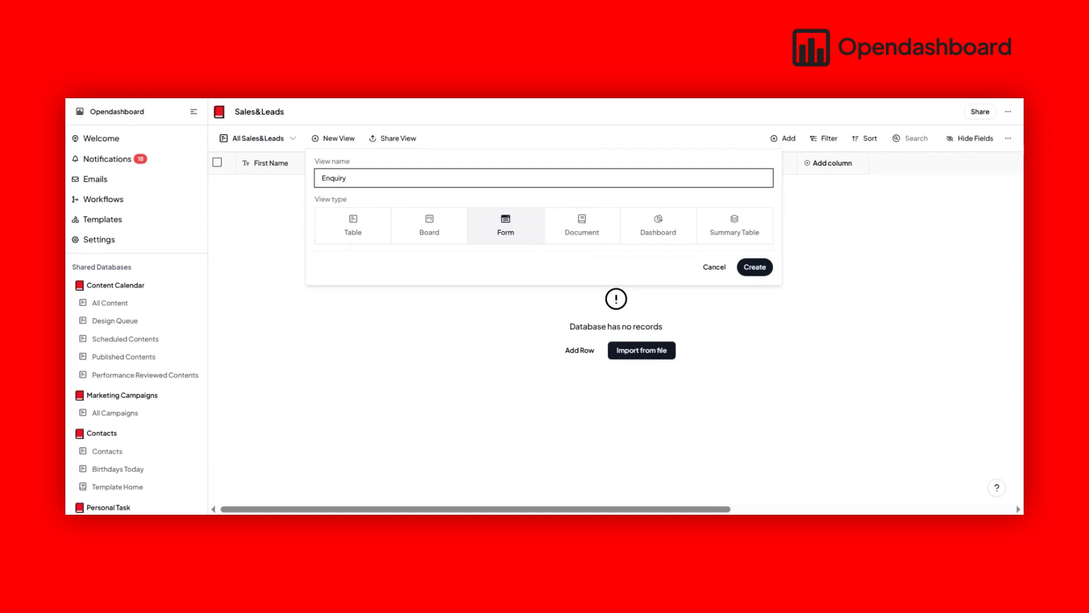
pyautogui.write(' Form')
pyautogui.click(753, 268)
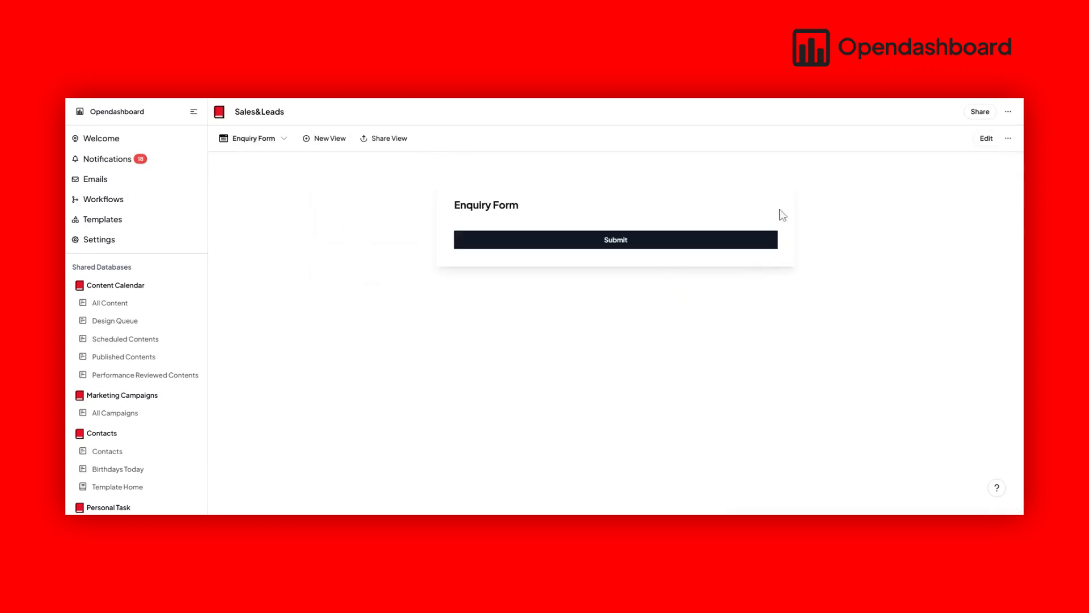
# Edit the form to show the First Name, Last Name, Email, Phone Number and Enquiry Message fields.
pyautogui.click(992, 140)
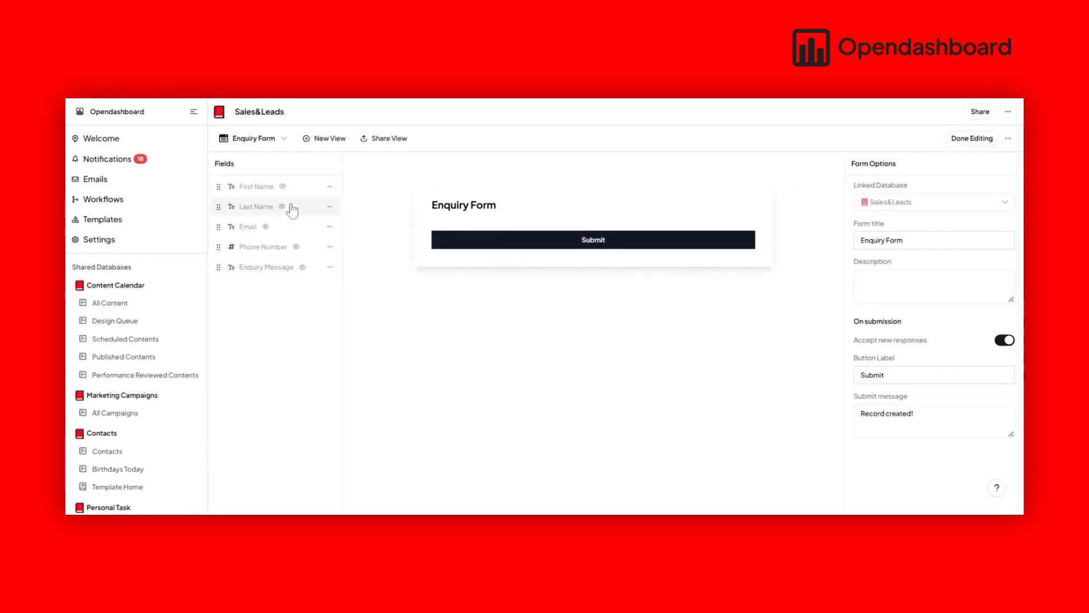
pyautogui.click(281, 186)
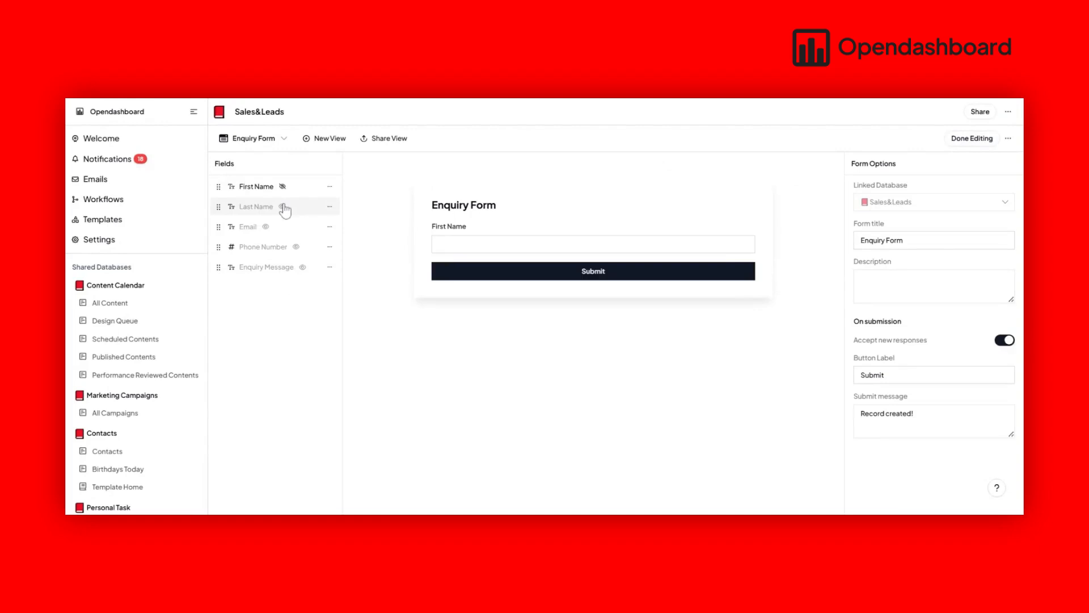
pyautogui.click(282, 206)
pyautogui.click(266, 227)
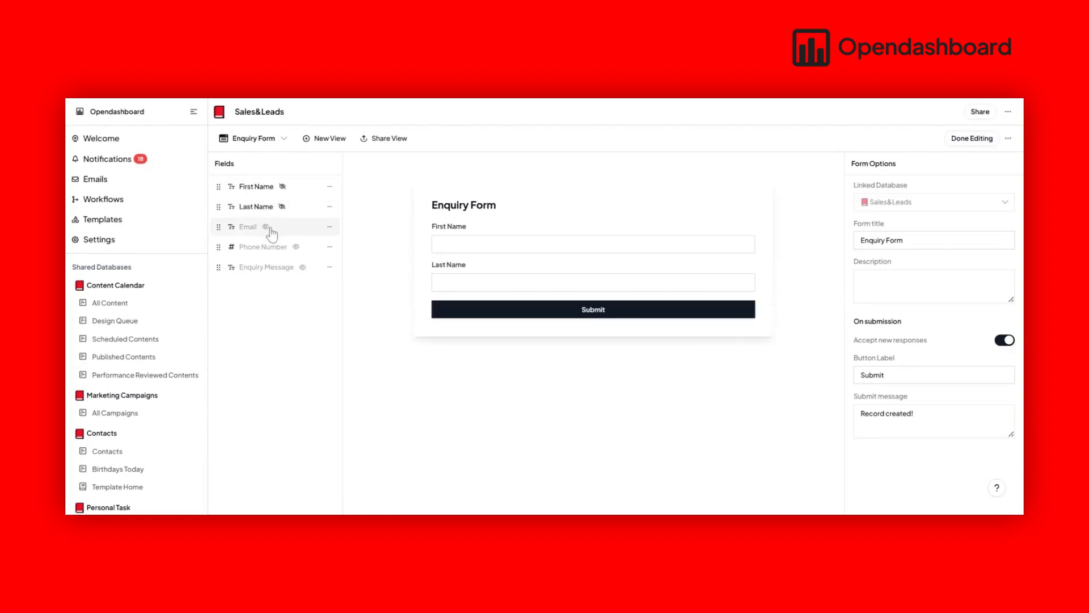
pyautogui.click(295, 248)
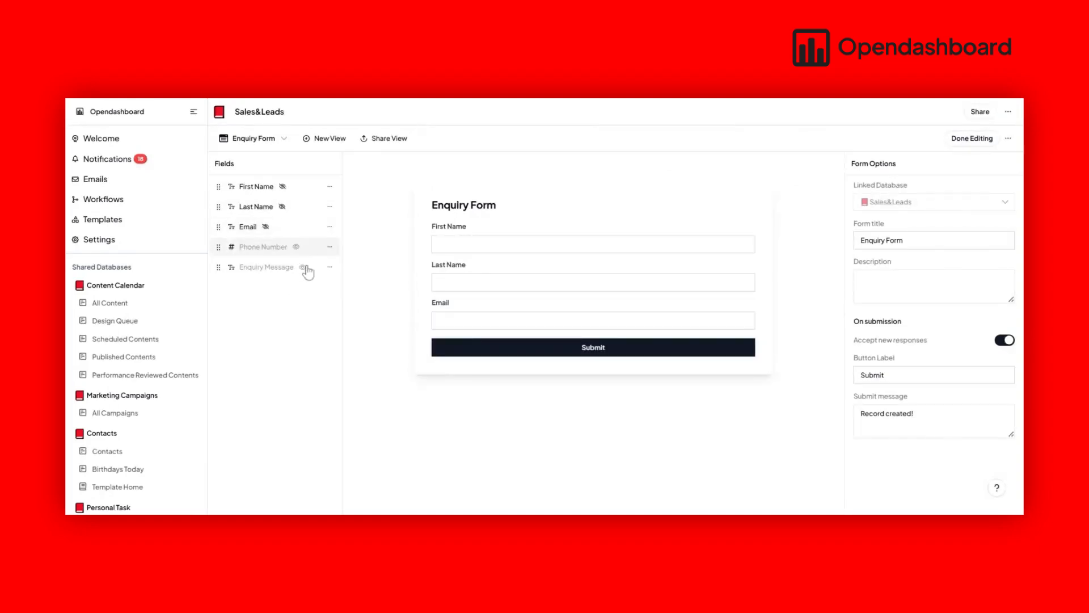
pyautogui.click(304, 268)
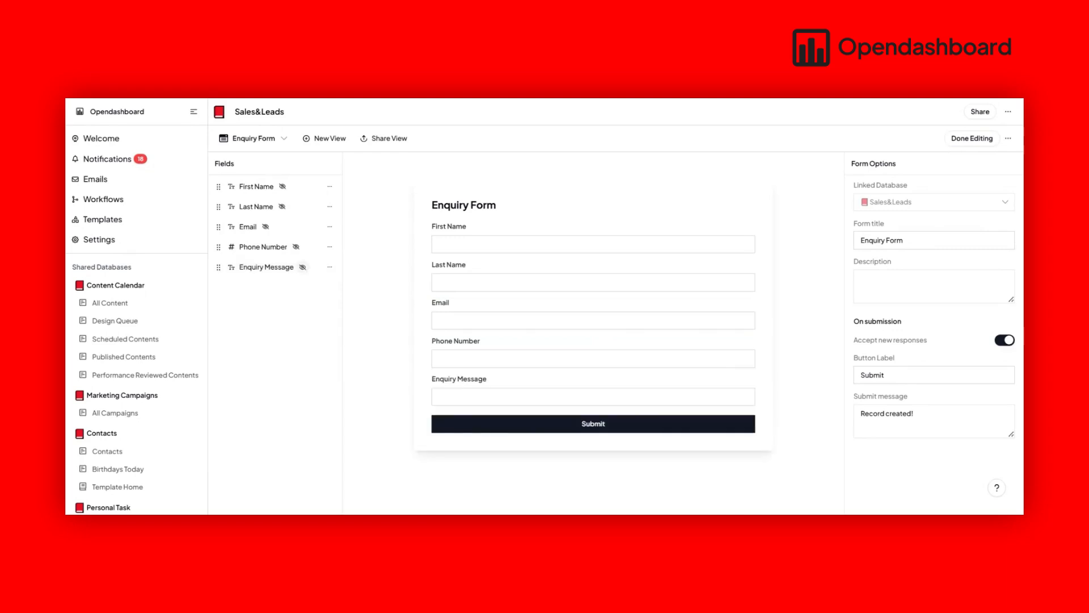
# Submit a blank test entry through the Enquiry Form and finish editing the form.
pyautogui.click(560, 427)
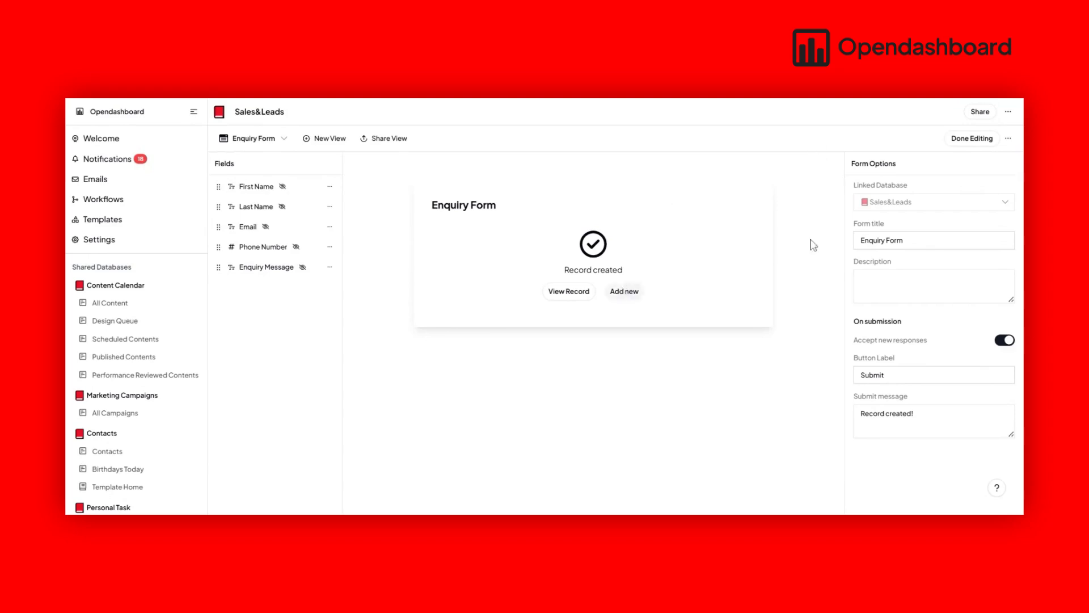
pyautogui.click(966, 142)
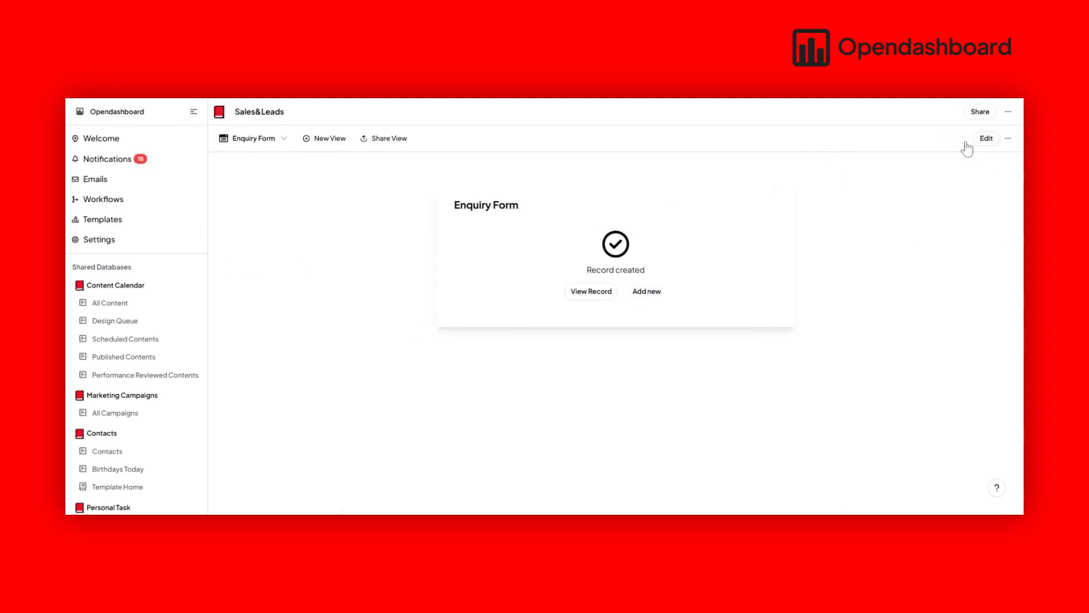
# Publish the Enquiry Form view for public access without sign-in and copy its public link.
pyautogui.click(384, 146)
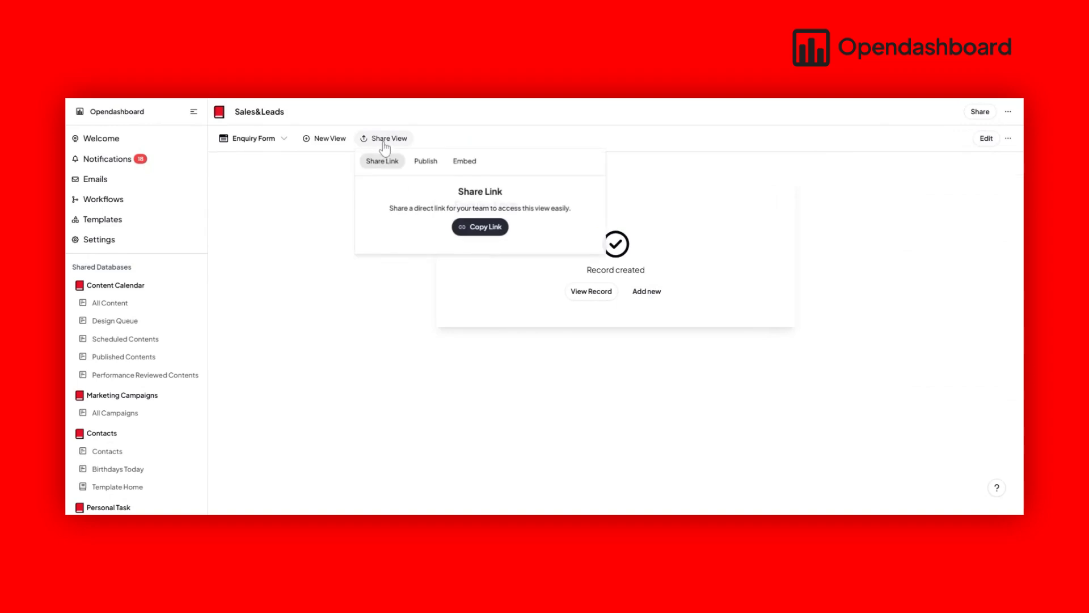
pyautogui.click(426, 163)
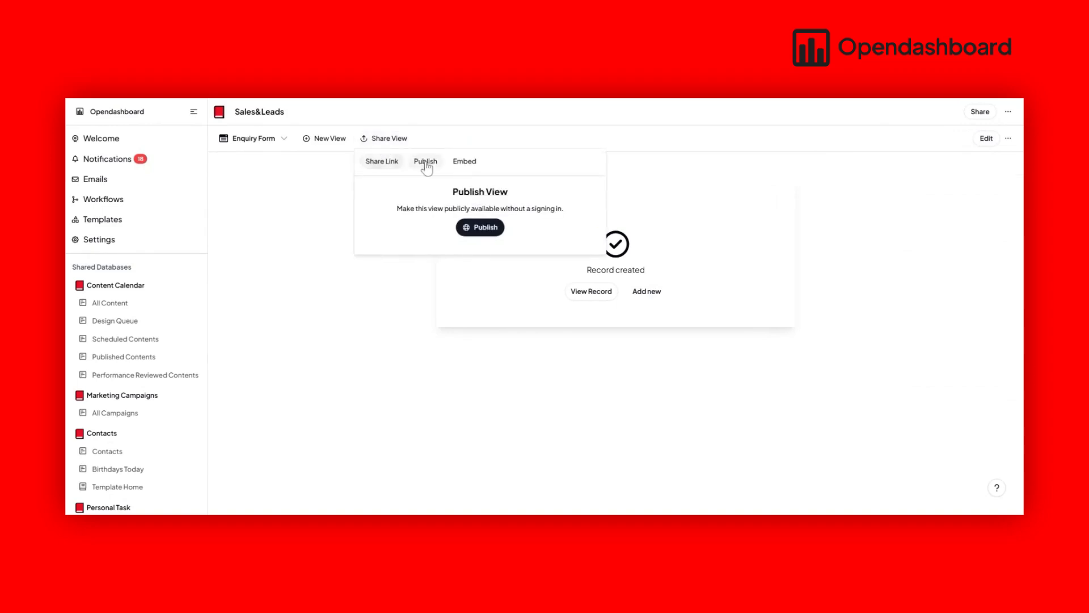
pyautogui.click(479, 228)
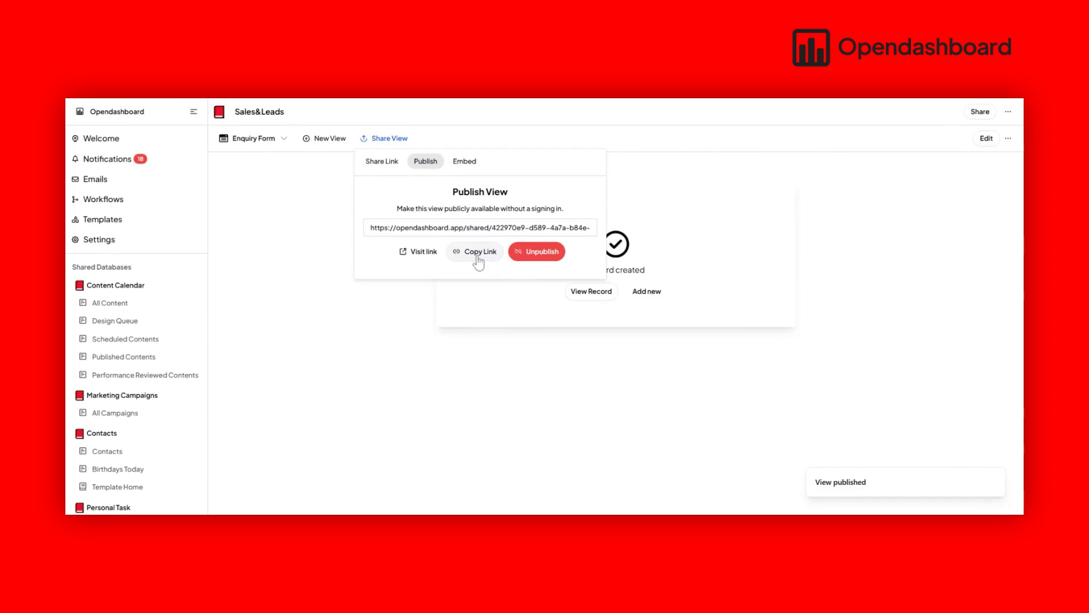
pyautogui.click(478, 252)
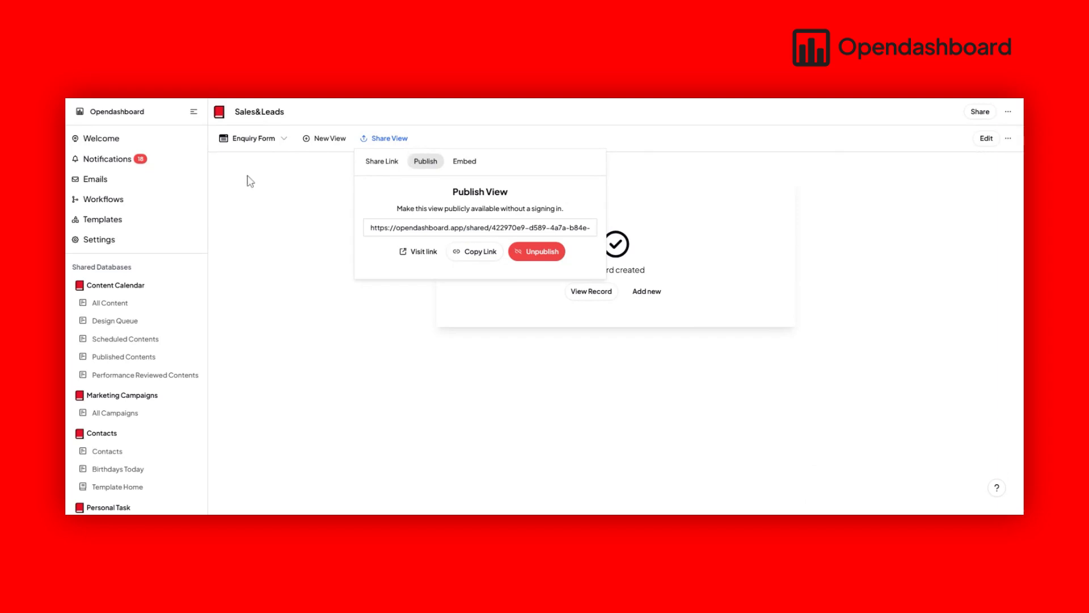
# Create a new workflow and name it Customer Enquiry.
pyautogui.click(117, 201)
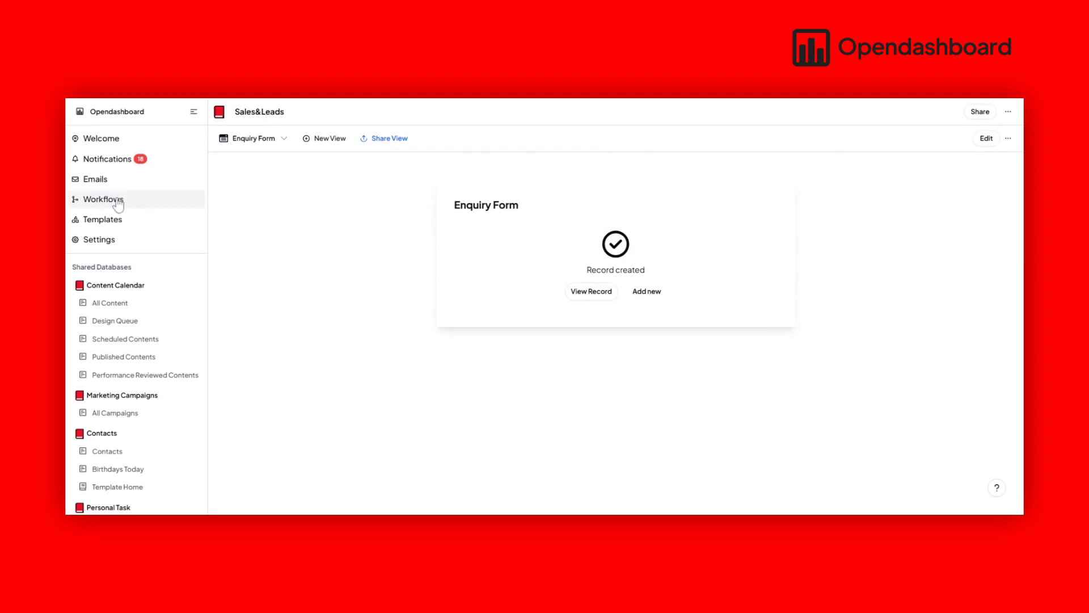
pyautogui.click(117, 201)
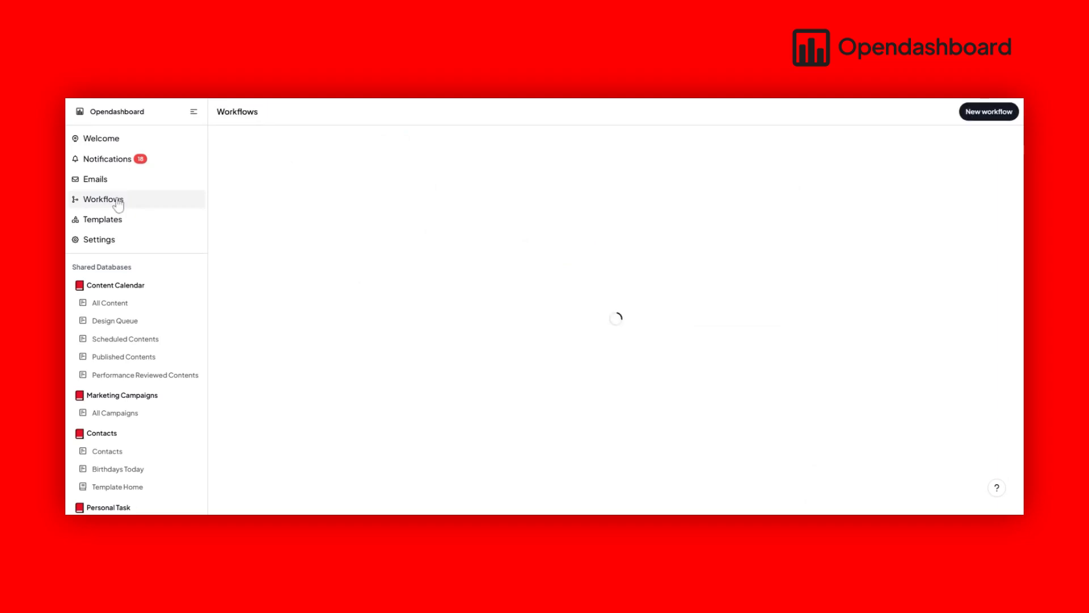
pyautogui.click(977, 113)
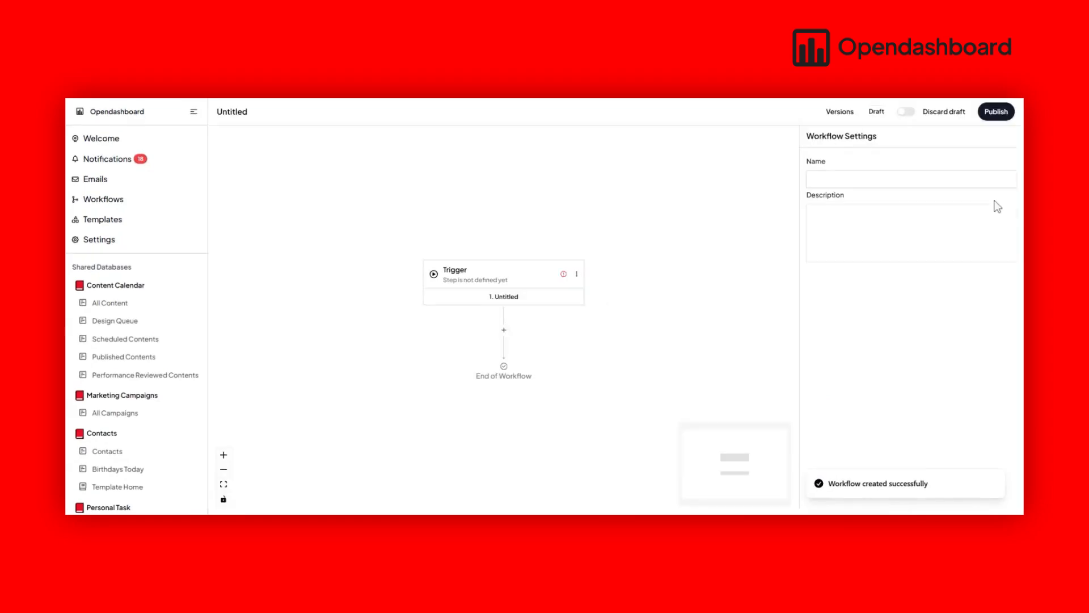
pyautogui.click(911, 179)
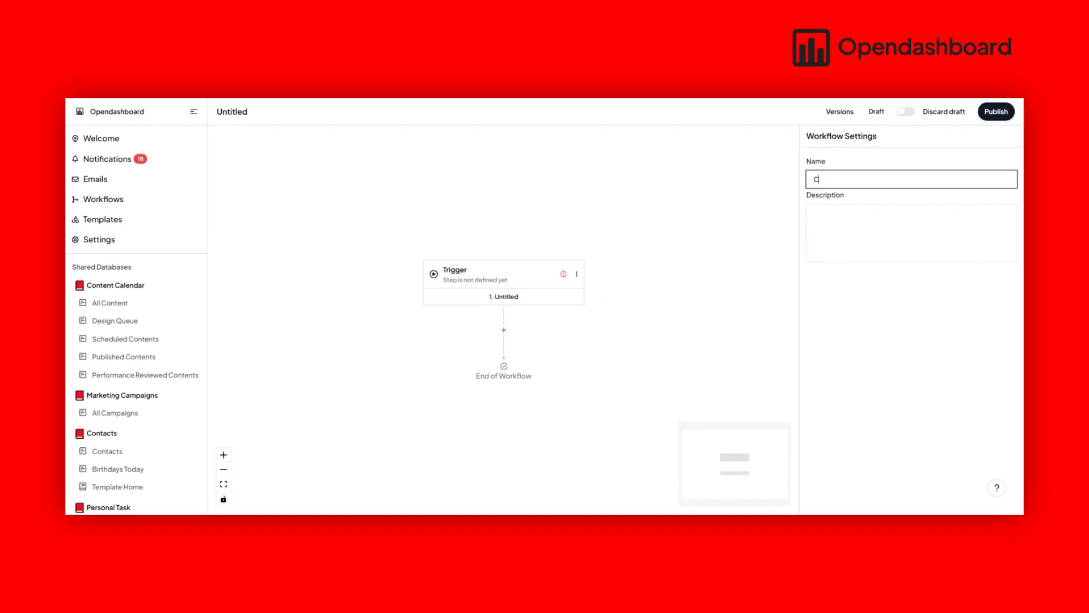
pyautogui.write('Customer Enquiry')
pyautogui.click(760, 219)
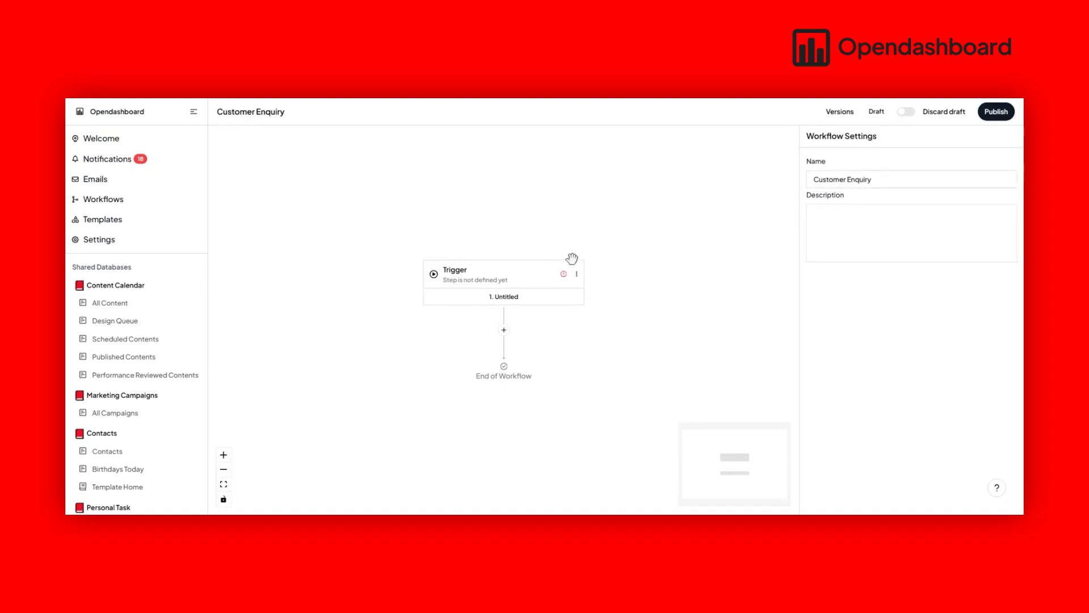
# Set the workflow trigger to Opendashboard's On Record Created for the Sales&Leads database.
pyautogui.click(519, 274)
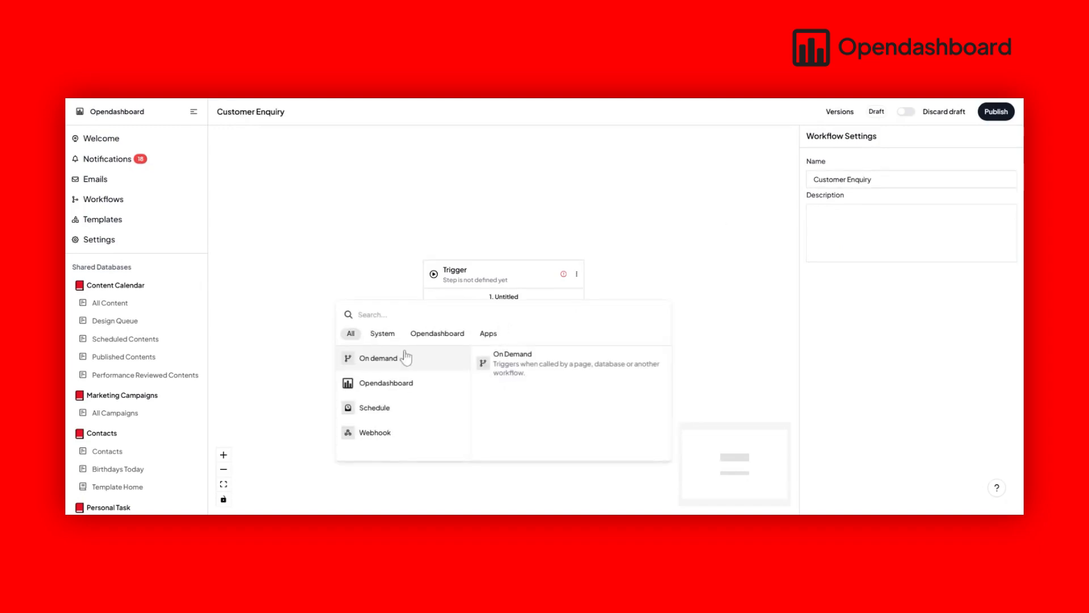
pyautogui.moveTo(382, 390)
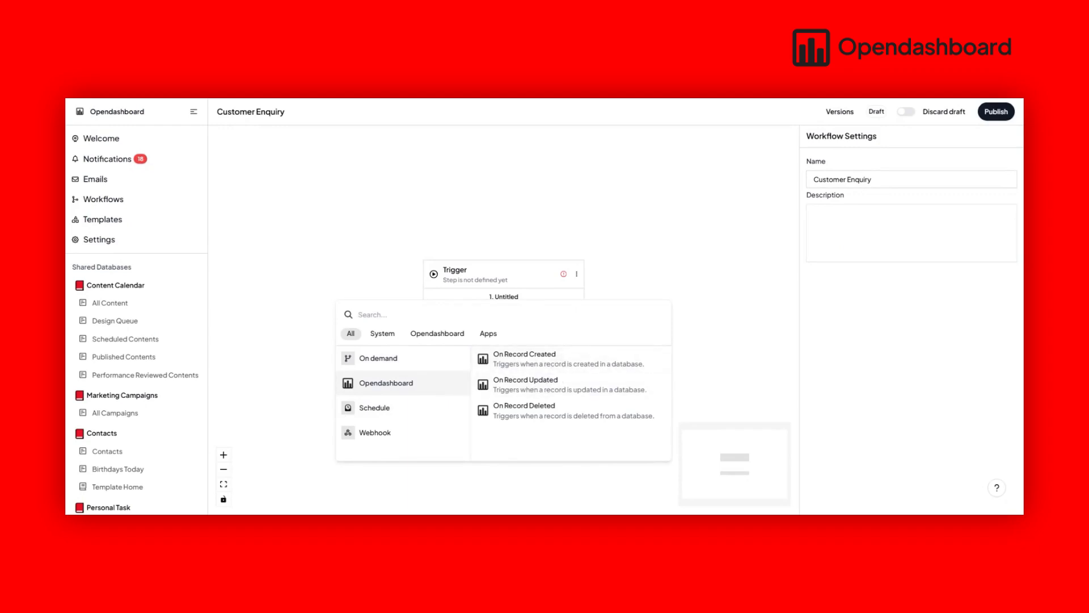
pyautogui.click(548, 366)
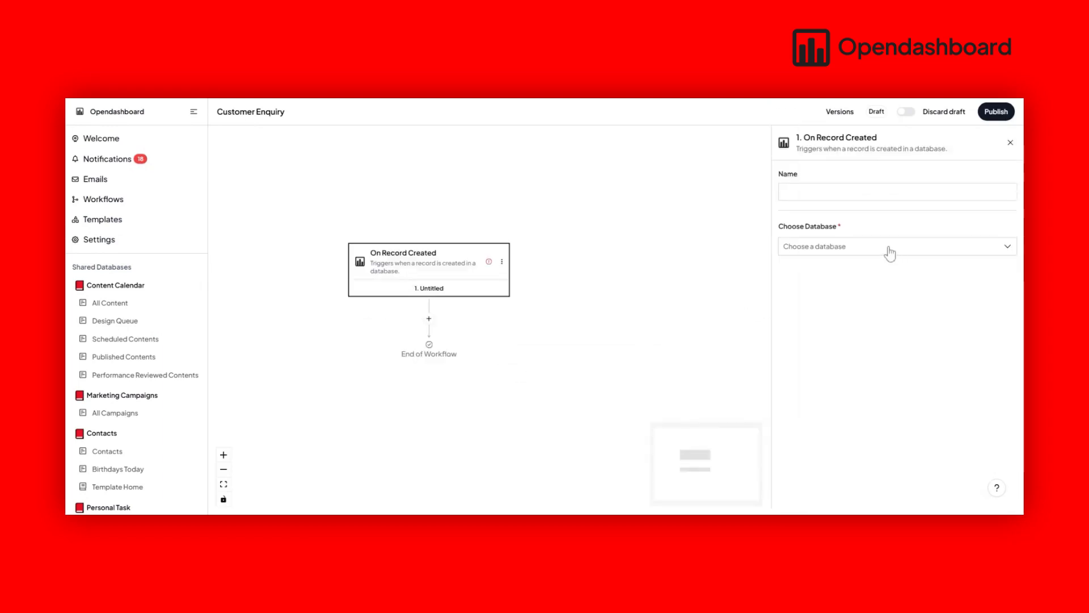
pyautogui.click(891, 251)
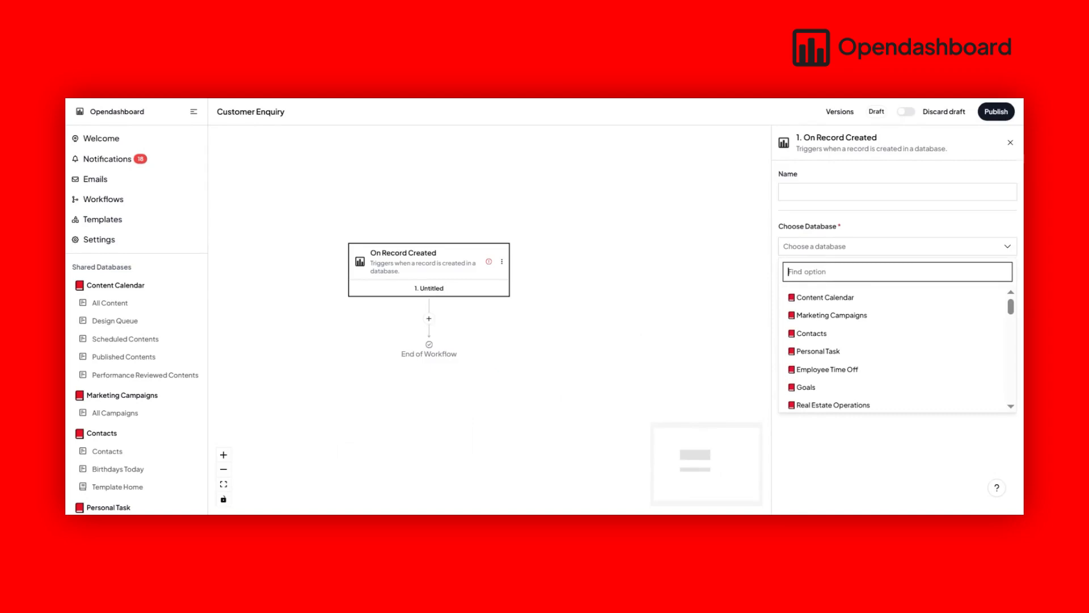
pyautogui.write('sal')
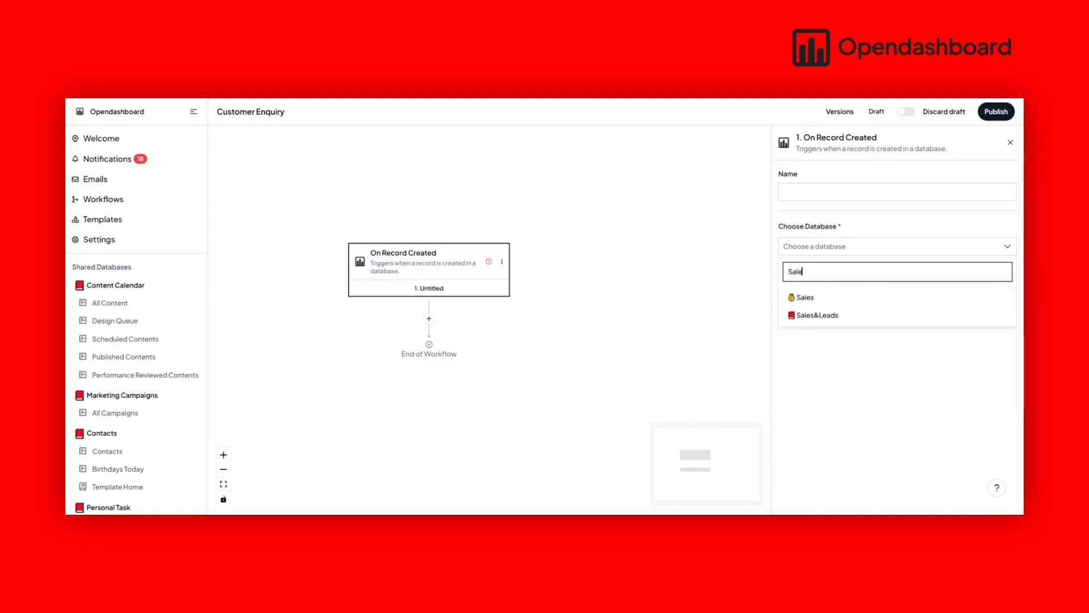
pyautogui.click(817, 315)
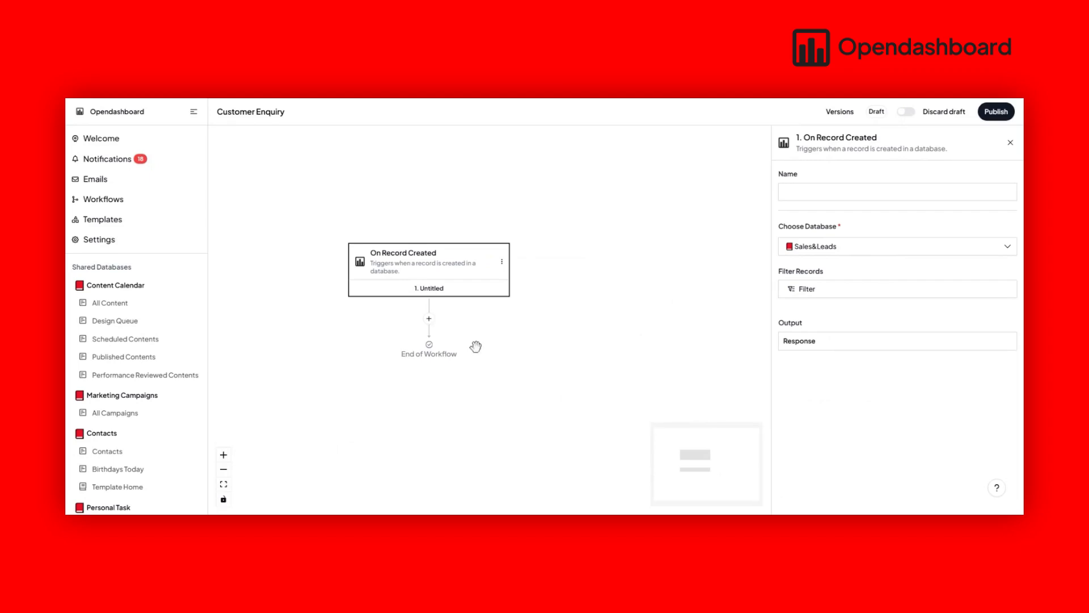
# Add an Opendashboard Send Email action directly after the On Record Created trigger.
pyautogui.click(429, 318)
pyautogui.click(306, 390)
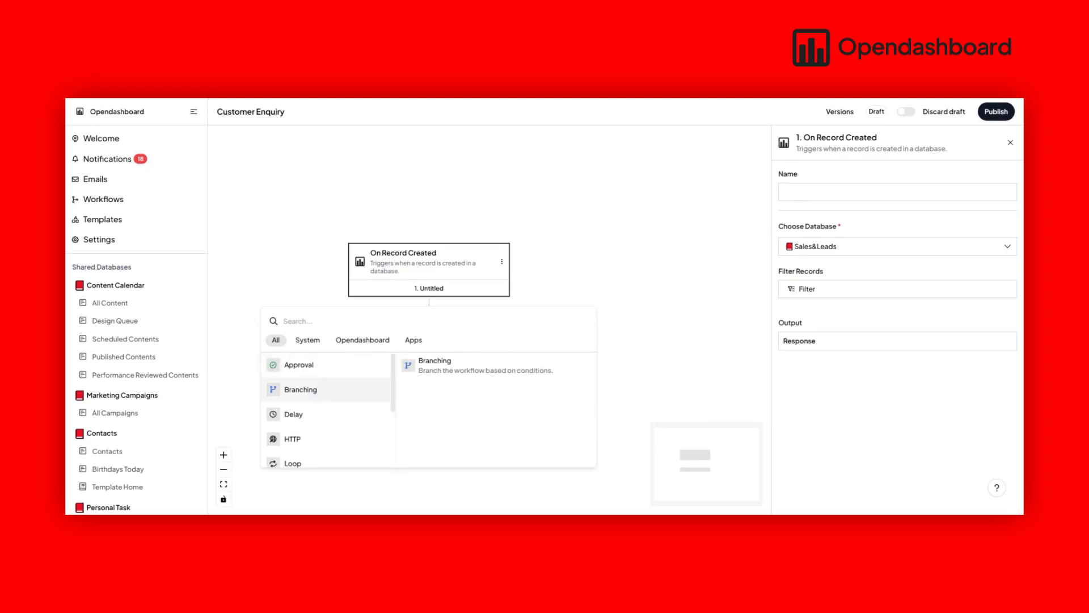
pyautogui.scroll(-3, 292, 413)
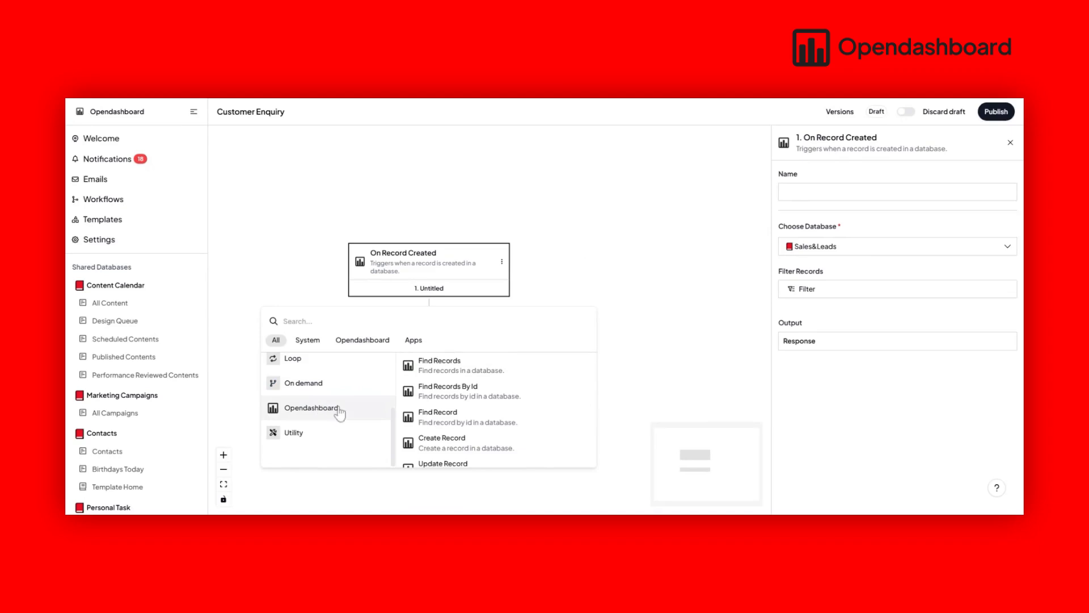
pyautogui.scroll(-3, 469, 420)
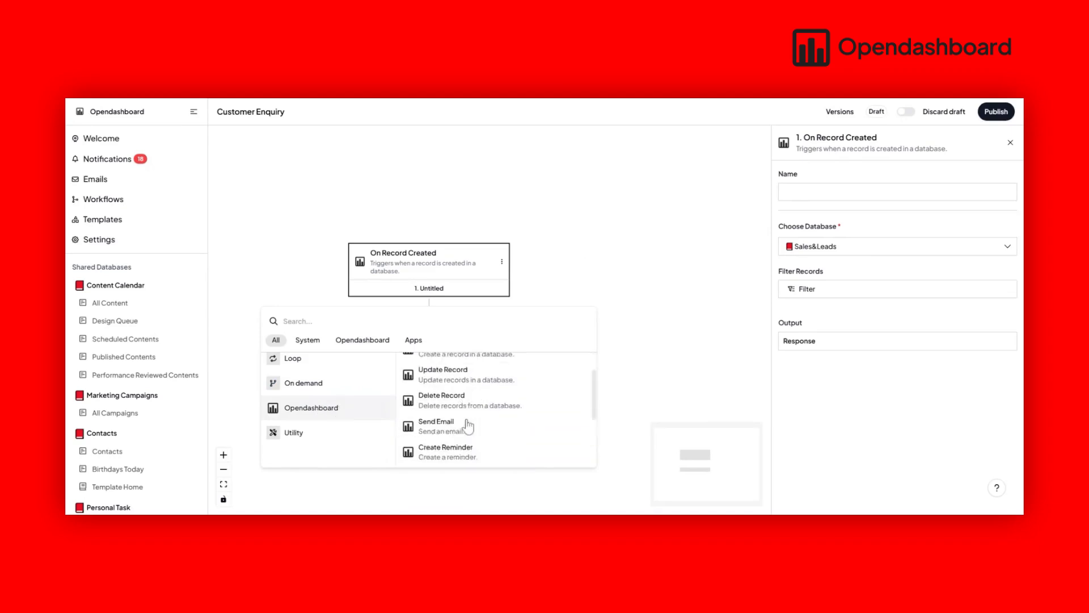
pyautogui.scroll(-1, 467, 426)
pyautogui.click(485, 371)
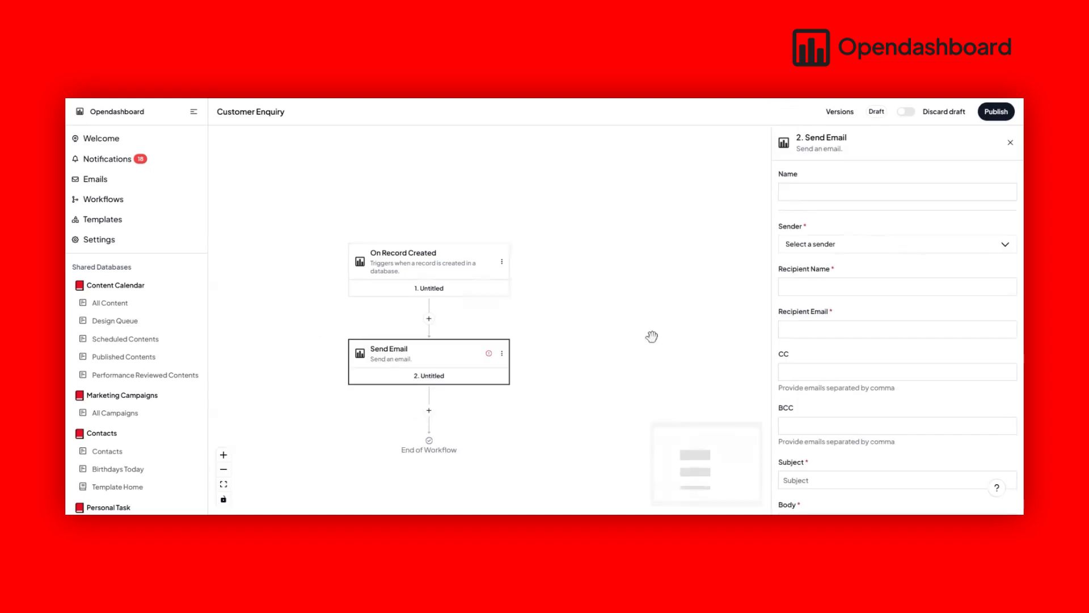
# Set the email's sender to Opendashboard via Opendashboard and start a variable reference with @ in Recipient Name.
pyautogui.click(875, 244)
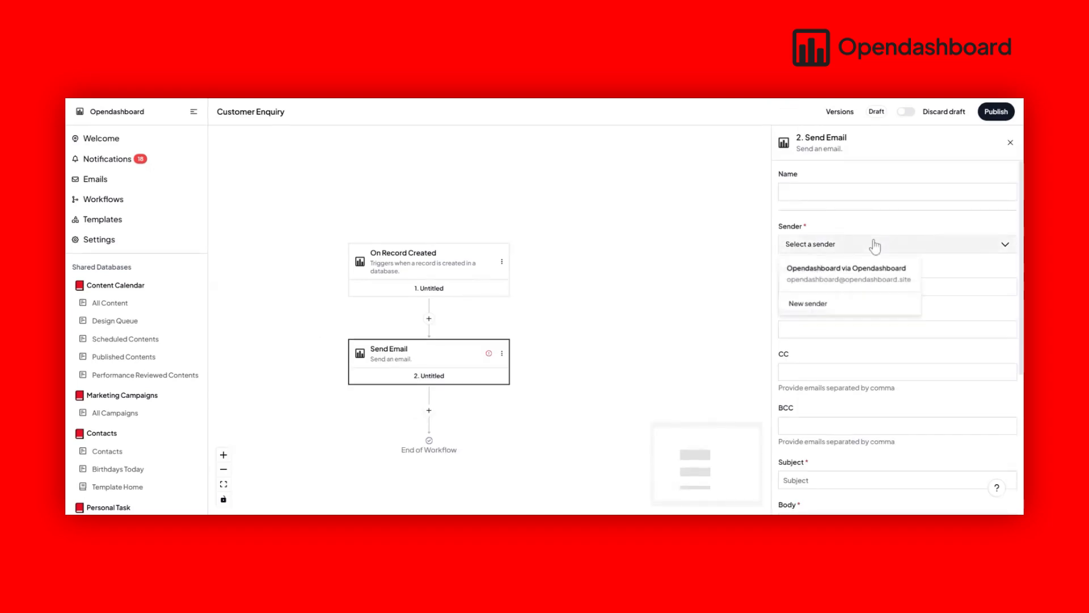
pyautogui.click(854, 275)
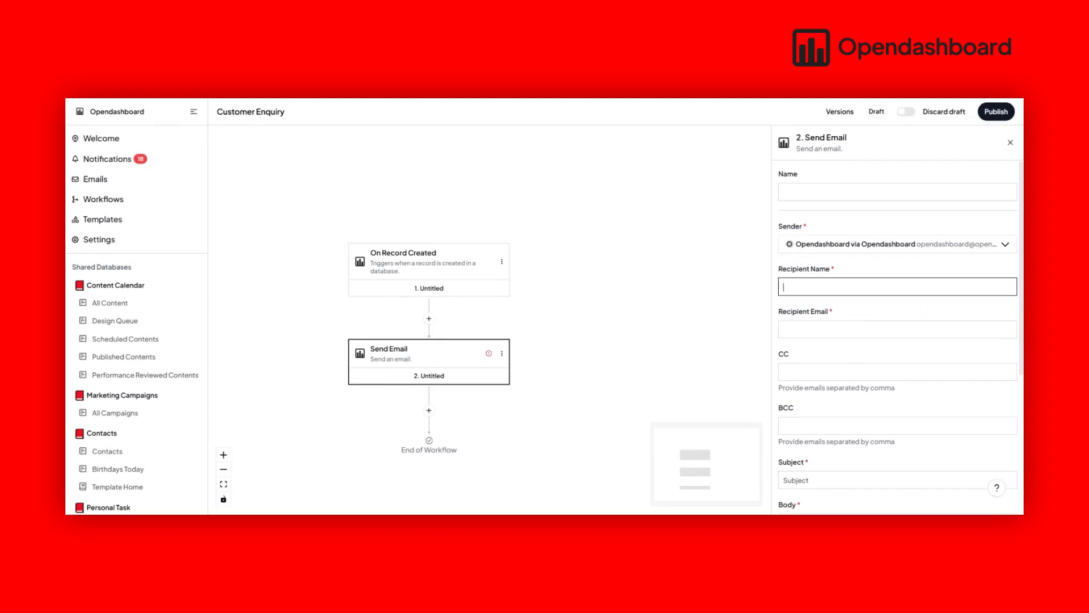
pyautogui.write('@')
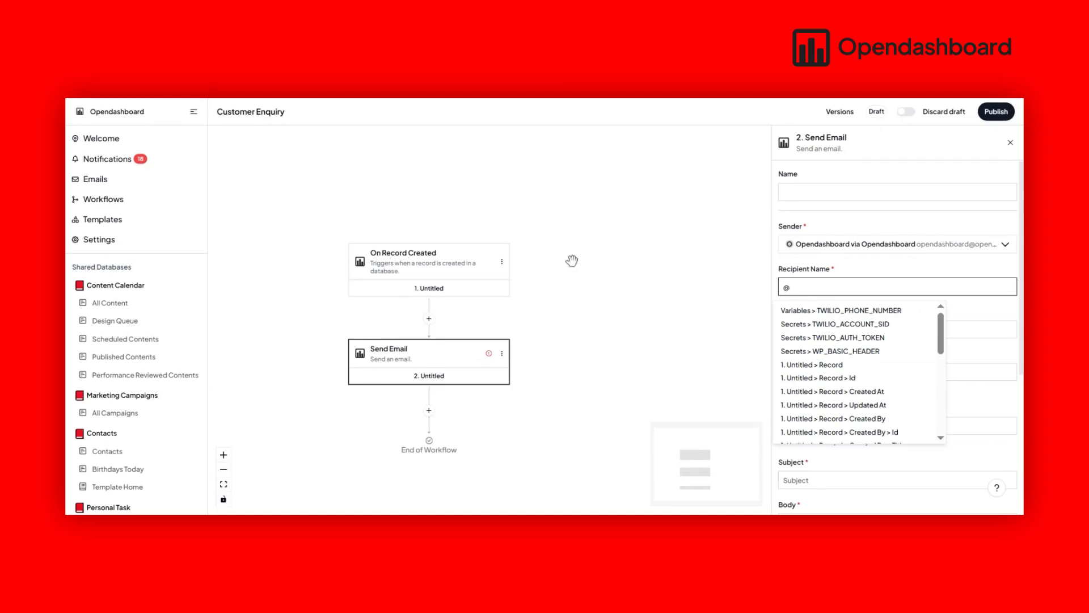
# Name the On Record Created trigger step Customer and fit the whole workflow in the canvas.
pyautogui.click(425, 258)
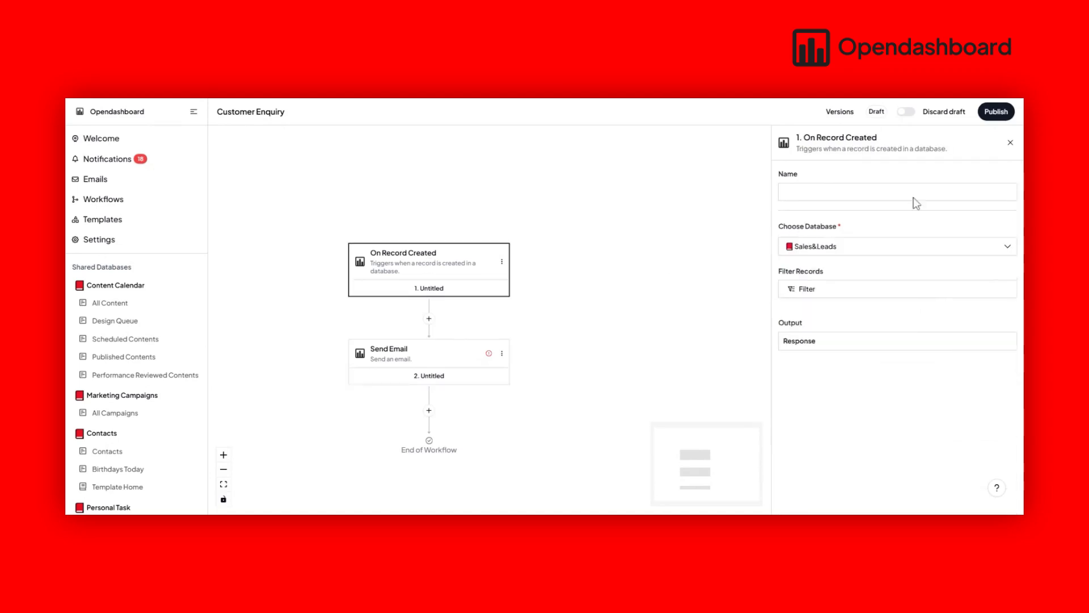
pyautogui.click(897, 191)
pyautogui.write('Cust')
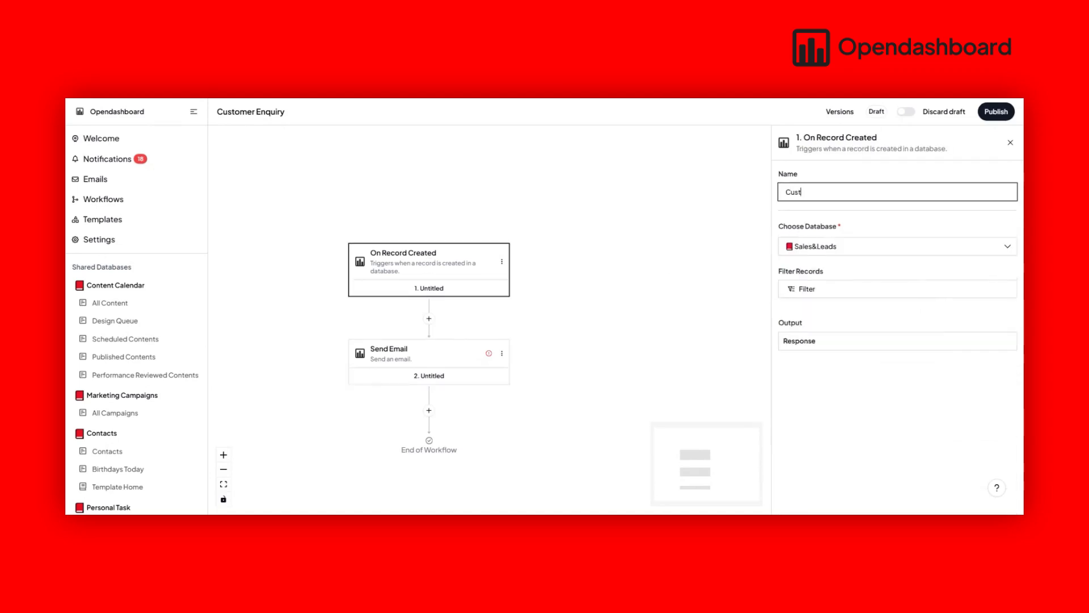
pyautogui.write('omer')
pyautogui.click(631, 320)
pyautogui.scroll(5, 631, 320)
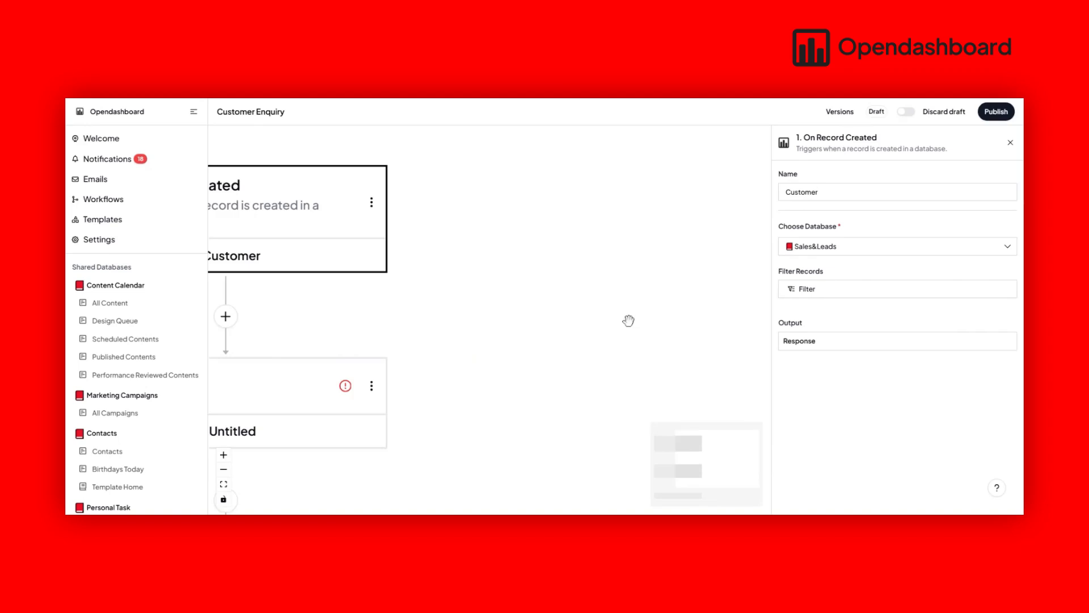
pyautogui.click(223, 485)
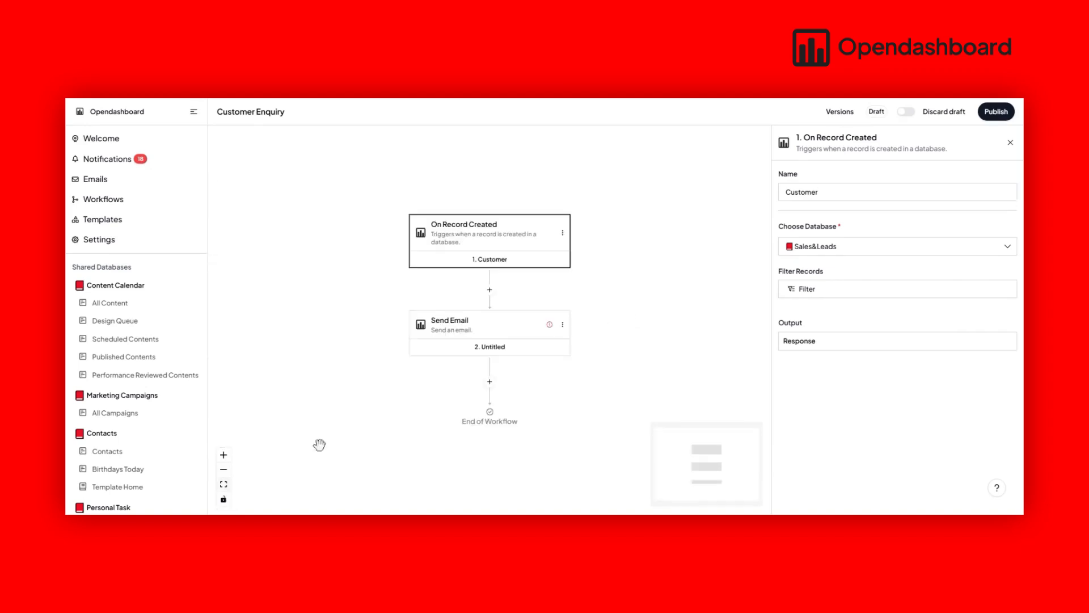
# Set the Send Email step's Recipient Name to the Customer record's First Name value.
pyautogui.click(502, 345)
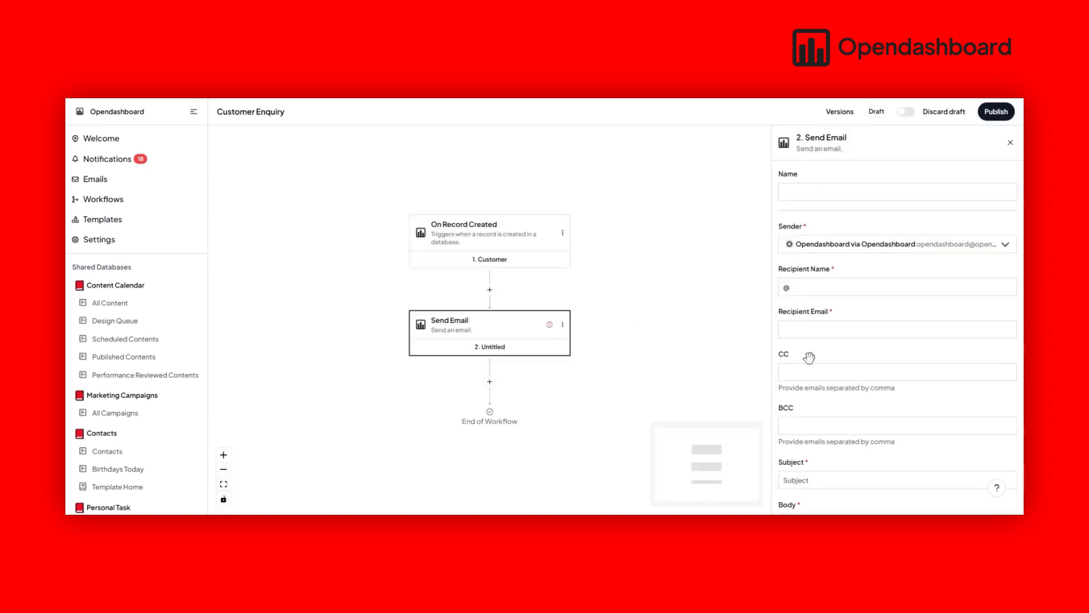
pyautogui.click(790, 287)
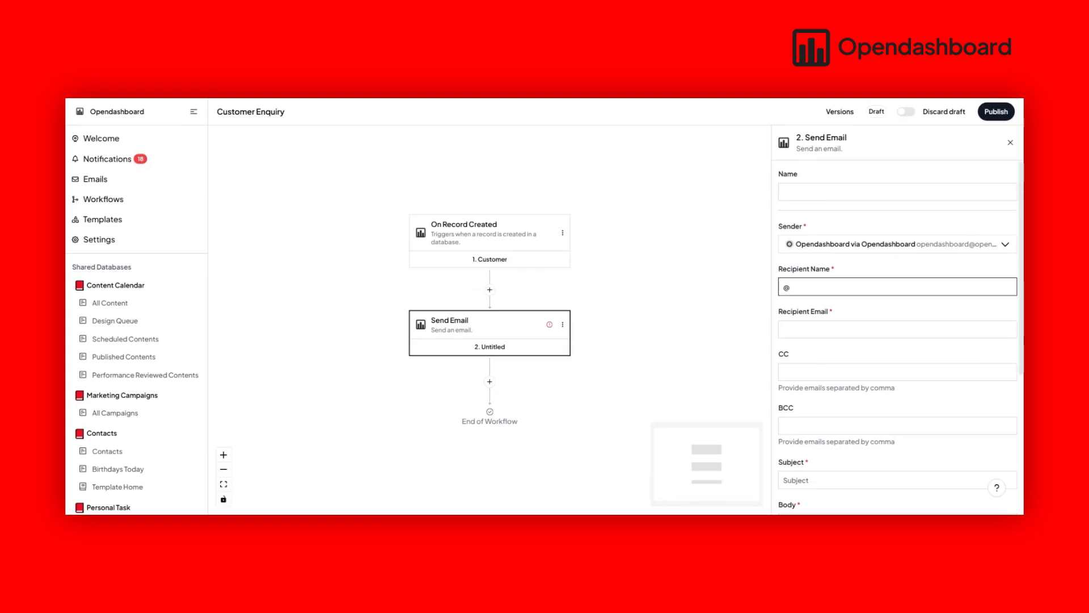
pyautogui.write('c')
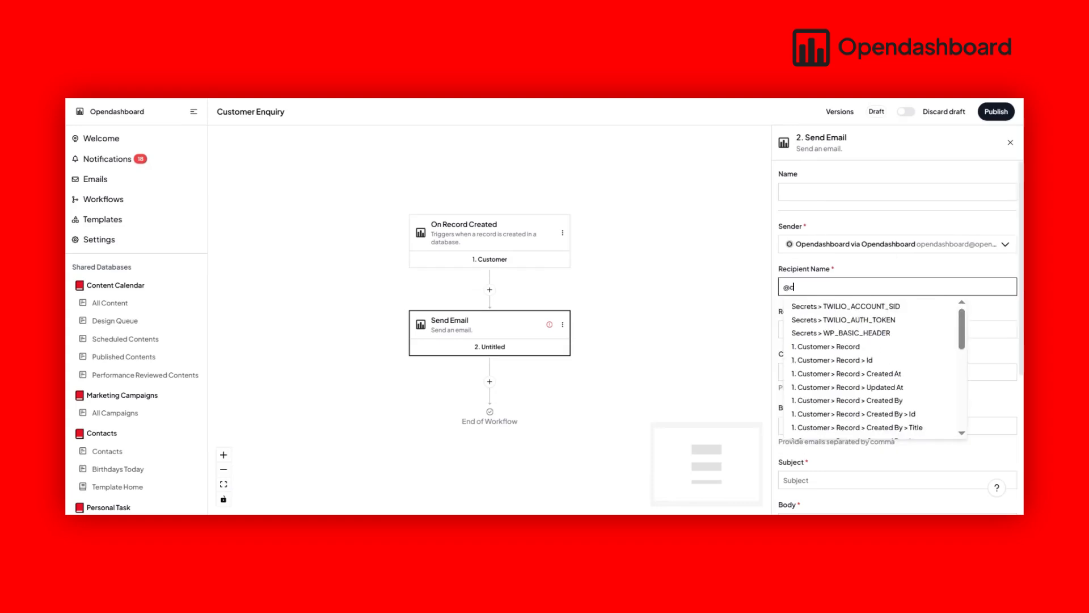
pyautogui.write('ustom')
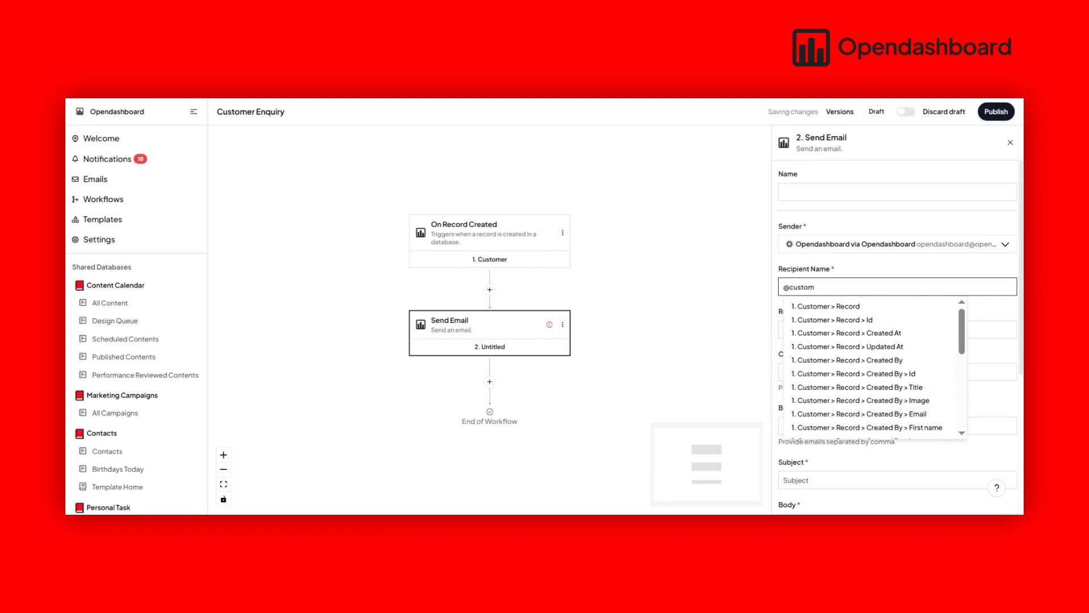
pyautogui.scroll(-4, 842, 336)
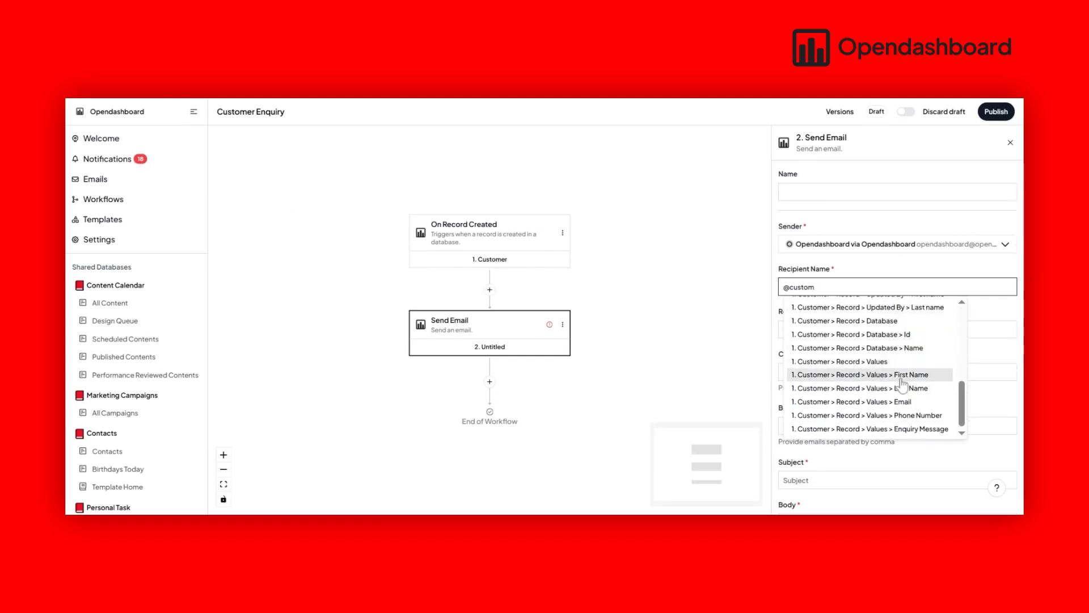
pyautogui.click(905, 372)
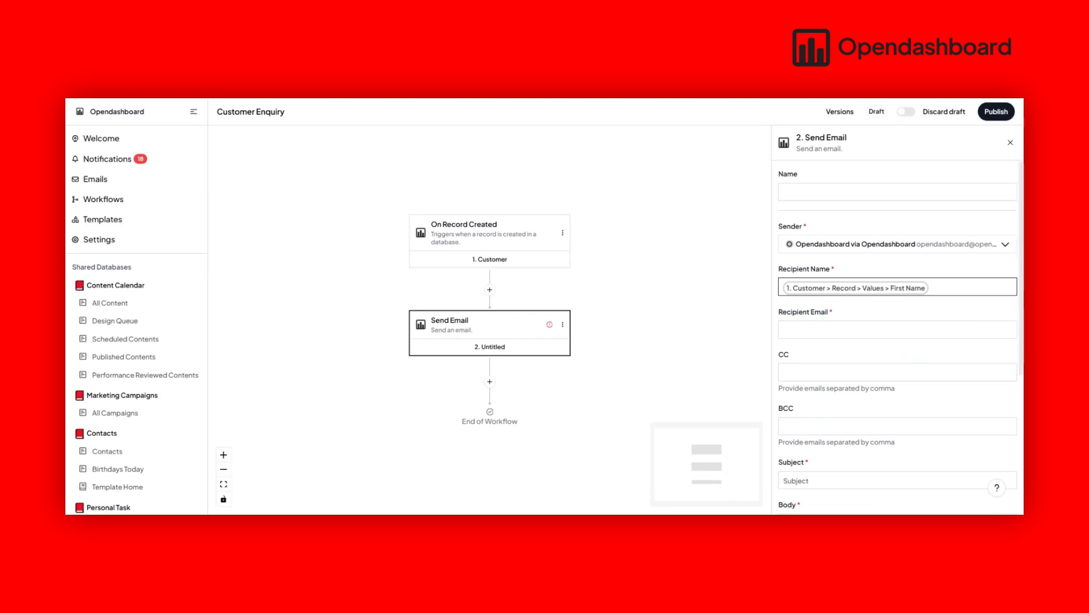
# Set the Send Email step's Recipient Email to the Customer record's Email value using an @ reference.
pyautogui.click(841, 328)
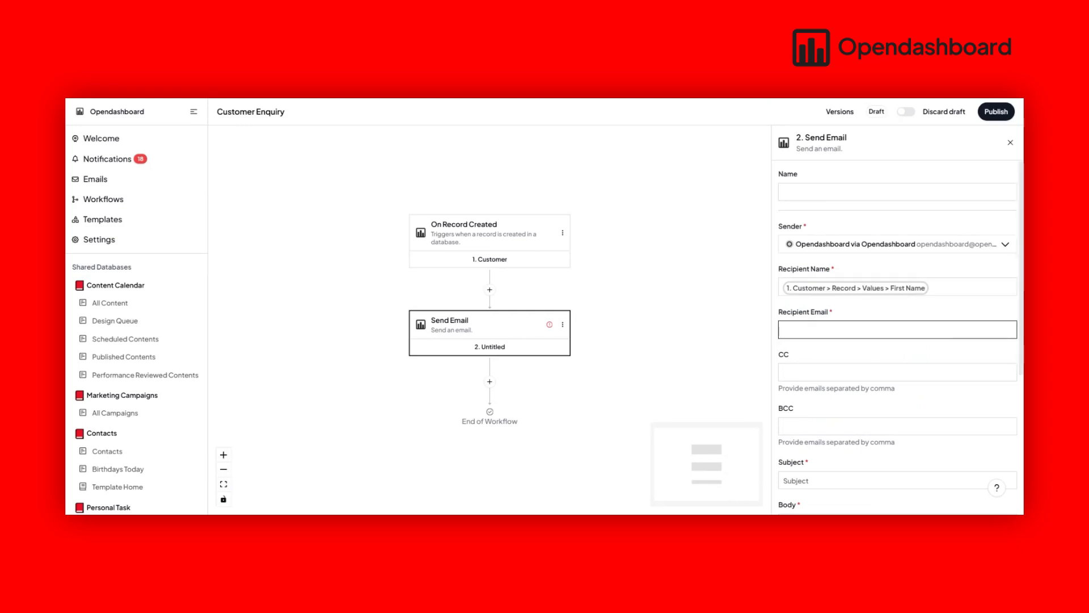
pyautogui.write('@')
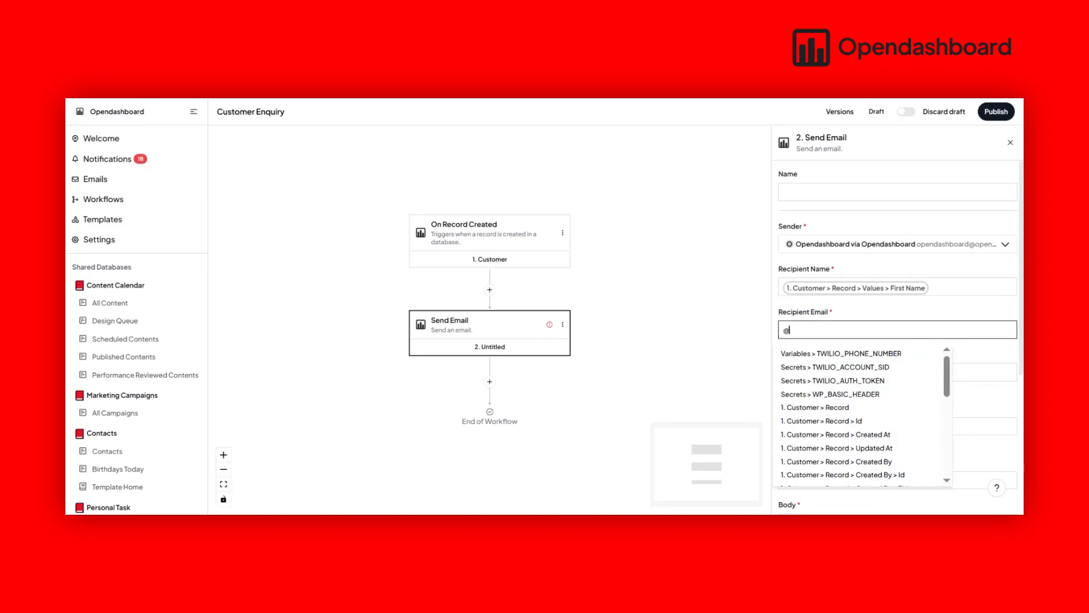
pyautogui.write('customer')
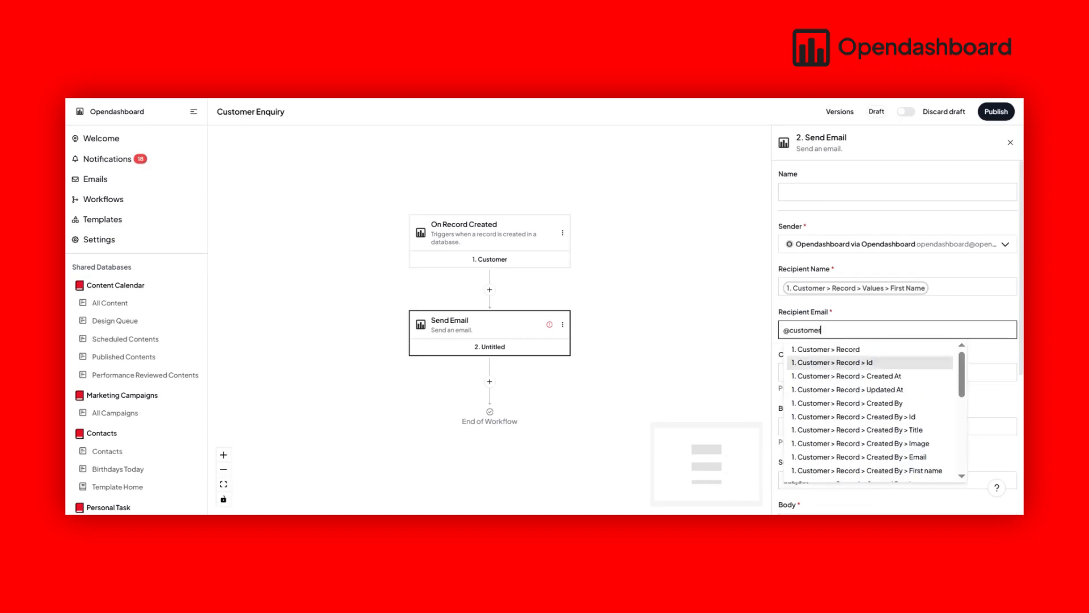
pyautogui.scroll(-1, 874, 408)
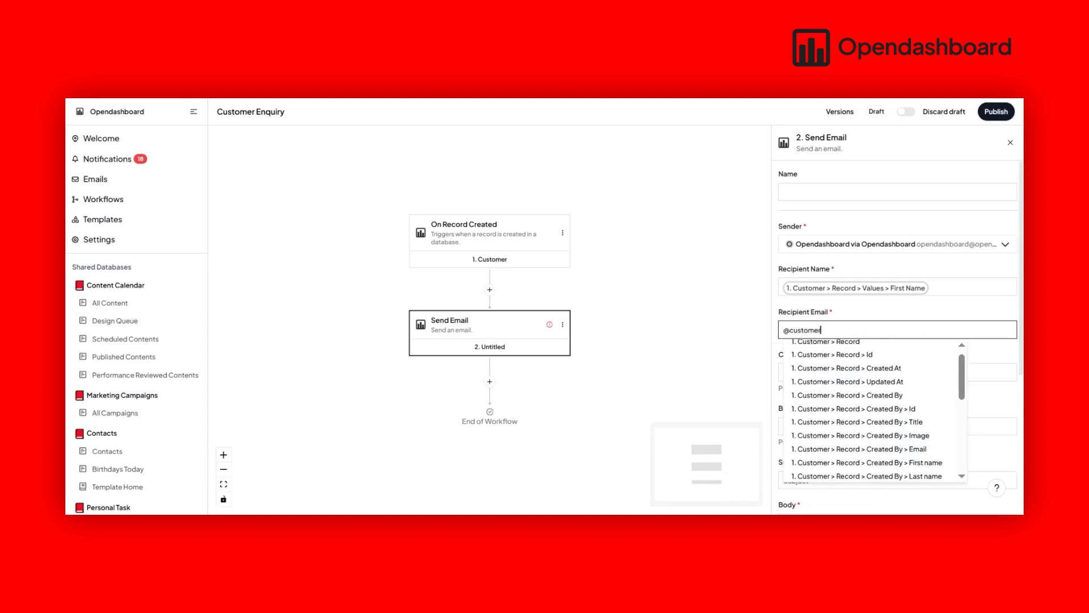
pyautogui.scroll(-5, 904, 473)
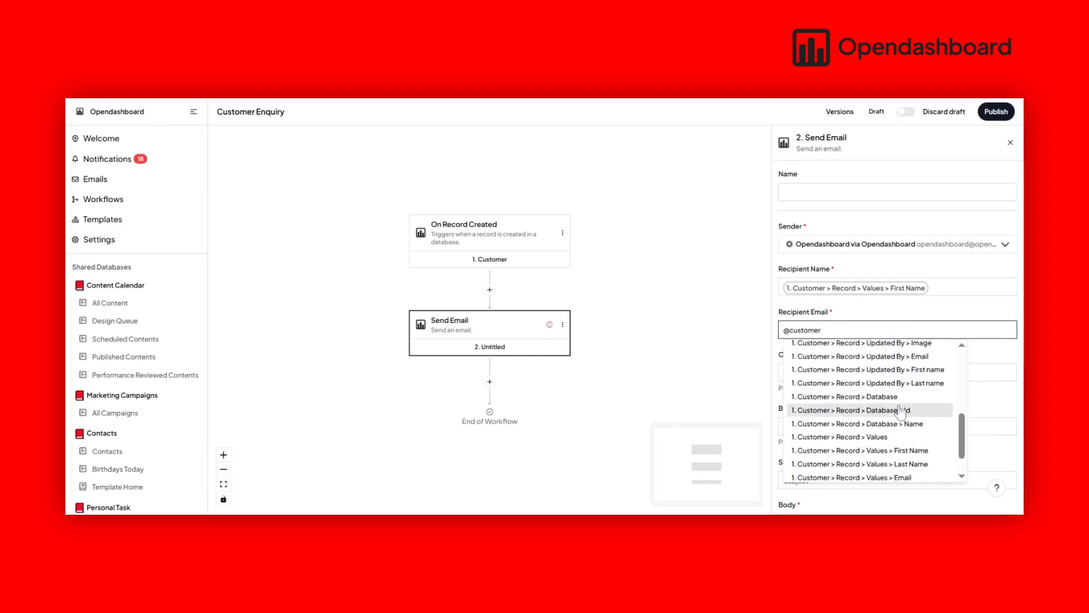
pyautogui.scroll(-1, 904, 474)
pyautogui.click(903, 477)
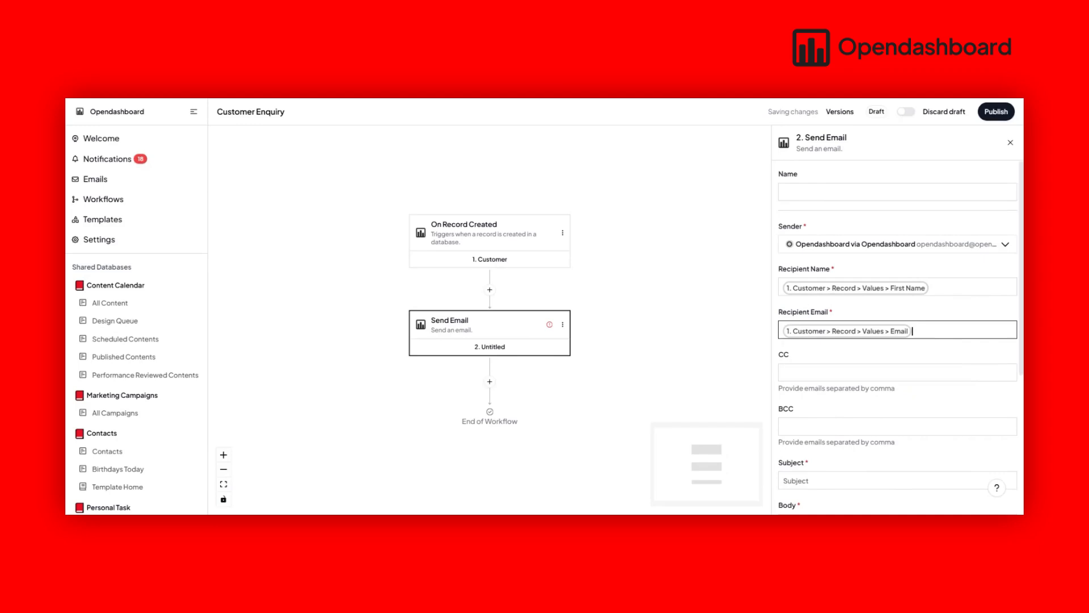
# Set the email's subject to "Thanks for your enquiry! Here's what we have in store".
pyautogui.scroll(-2, 829, 318)
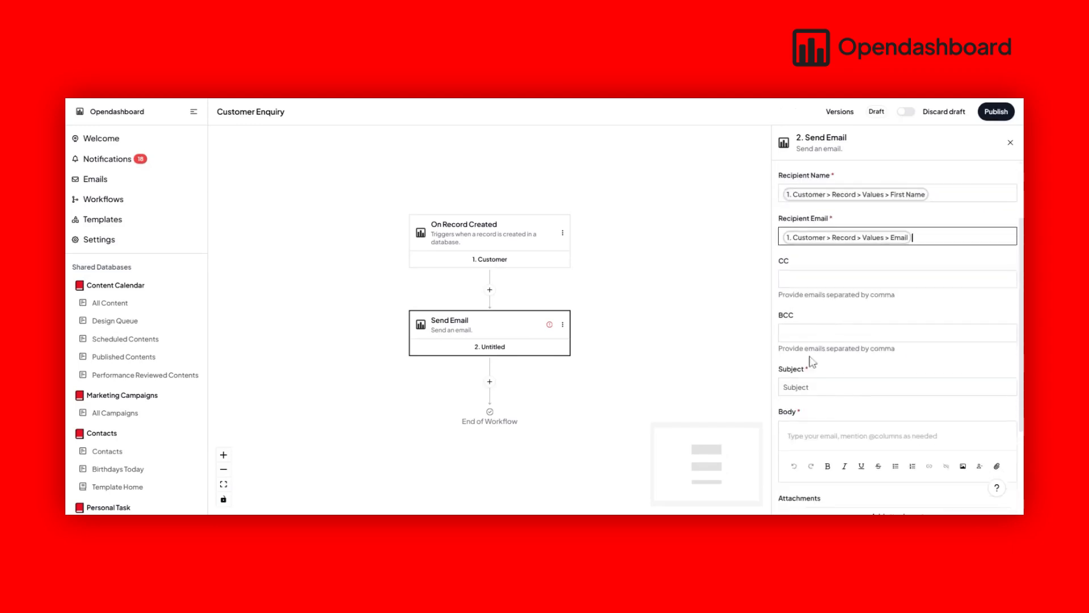
pyautogui.click(799, 393)
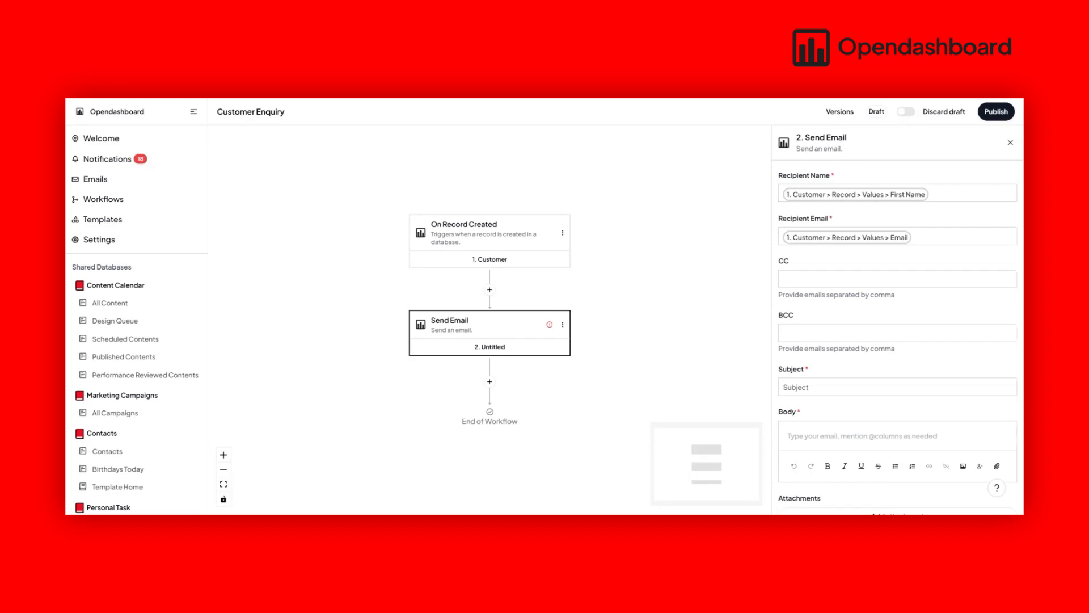
pyautogui.click(897, 387)
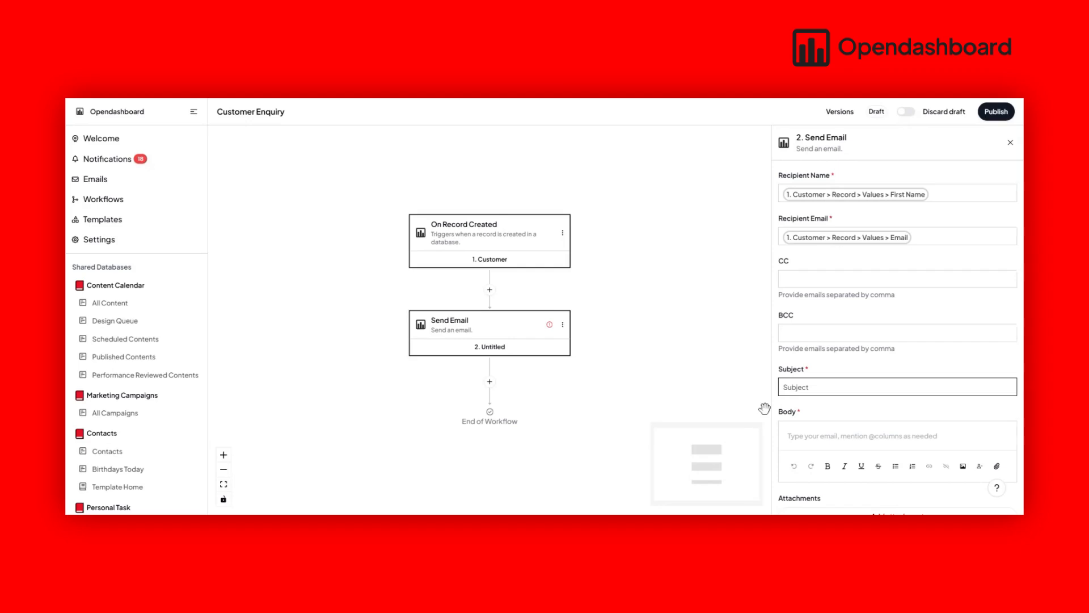
pyautogui.write("Thanks for your enquiry! Here's what we have in store")
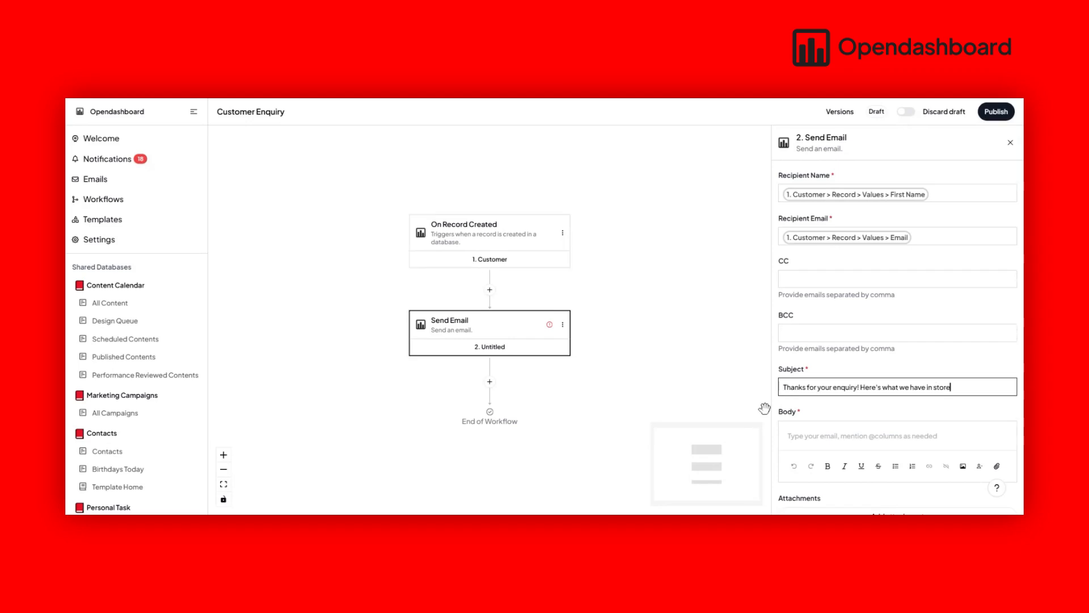
# Paste the prepared Glams Store welcome message, with its list of offers and catalog link, into the email body.
pyautogui.click(836, 436)
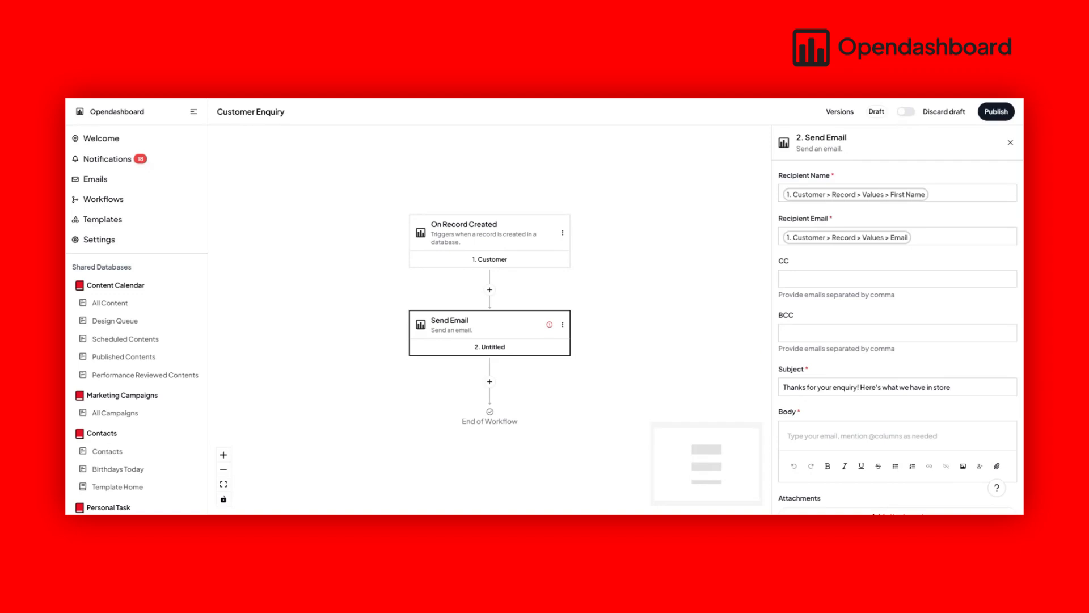
pyautogui.click(789, 436)
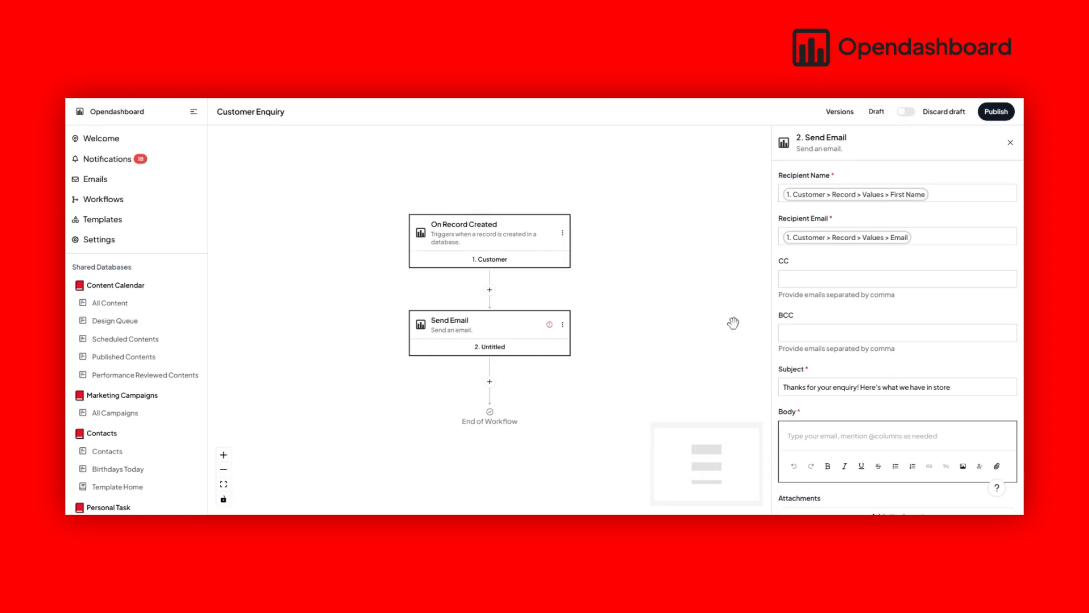
pyautogui.hotkey('ctrl', 'v')
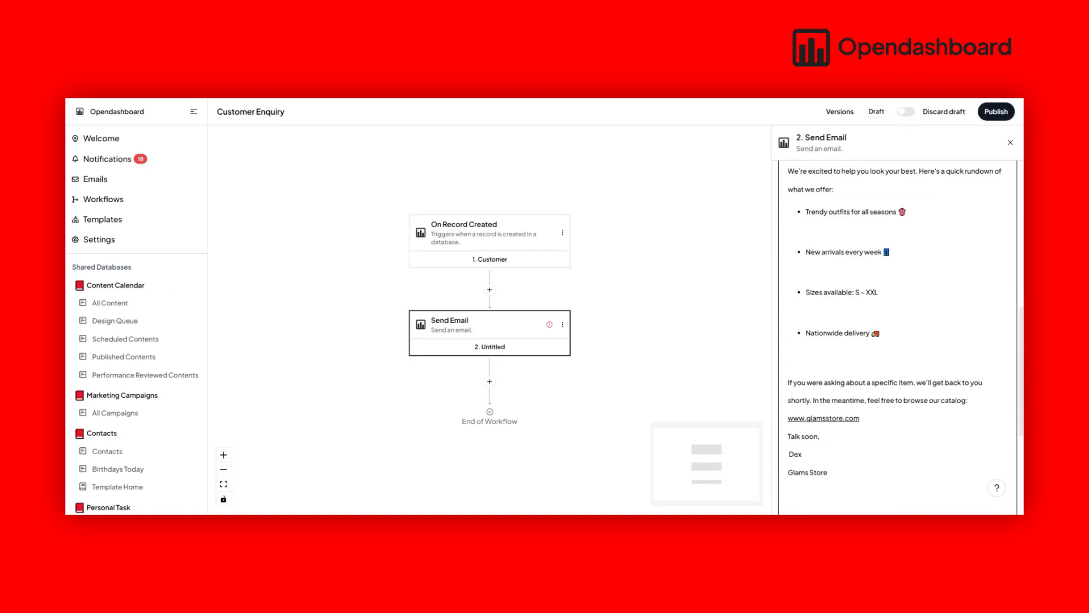
# Insert the Customer record's First Name value after "Hi" in the email body's greeting.
pyautogui.scroll(7, 860, 366)
pyautogui.scroll(-3, 860, 366)
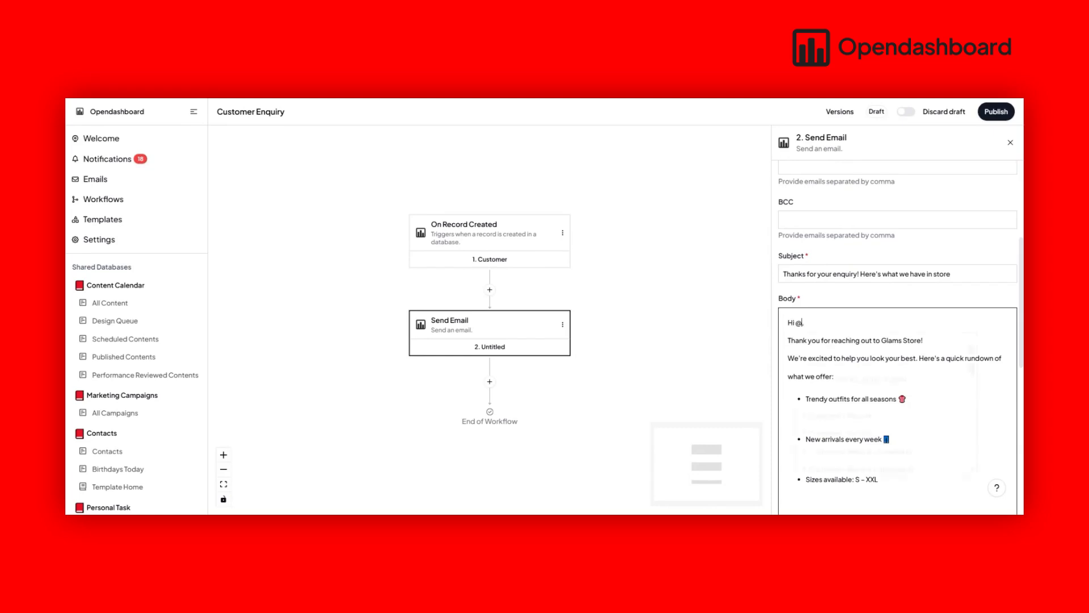
pyautogui.write('c')
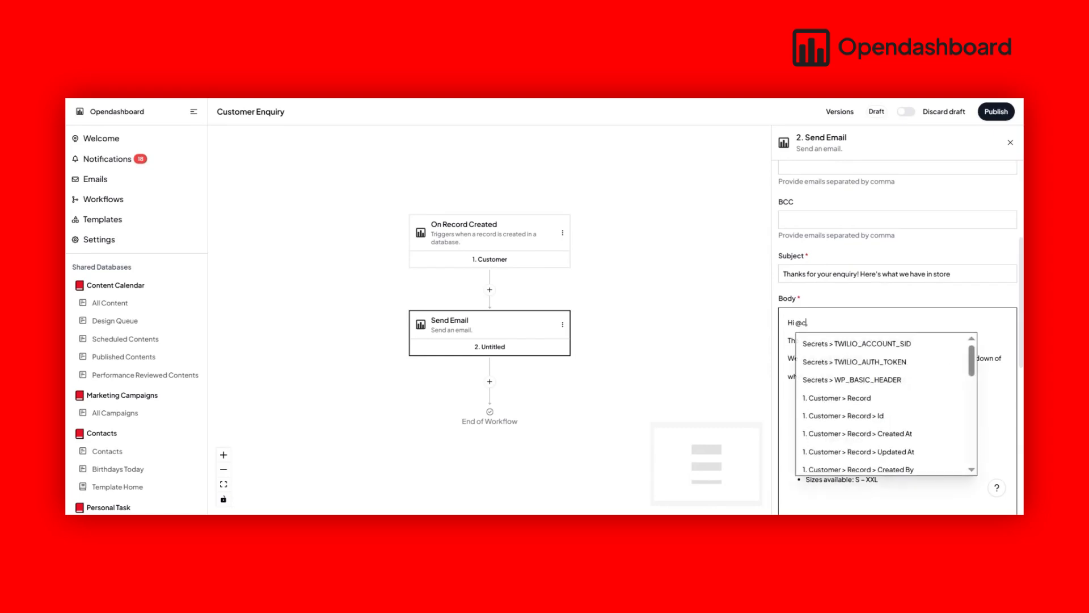
pyautogui.write('ust')
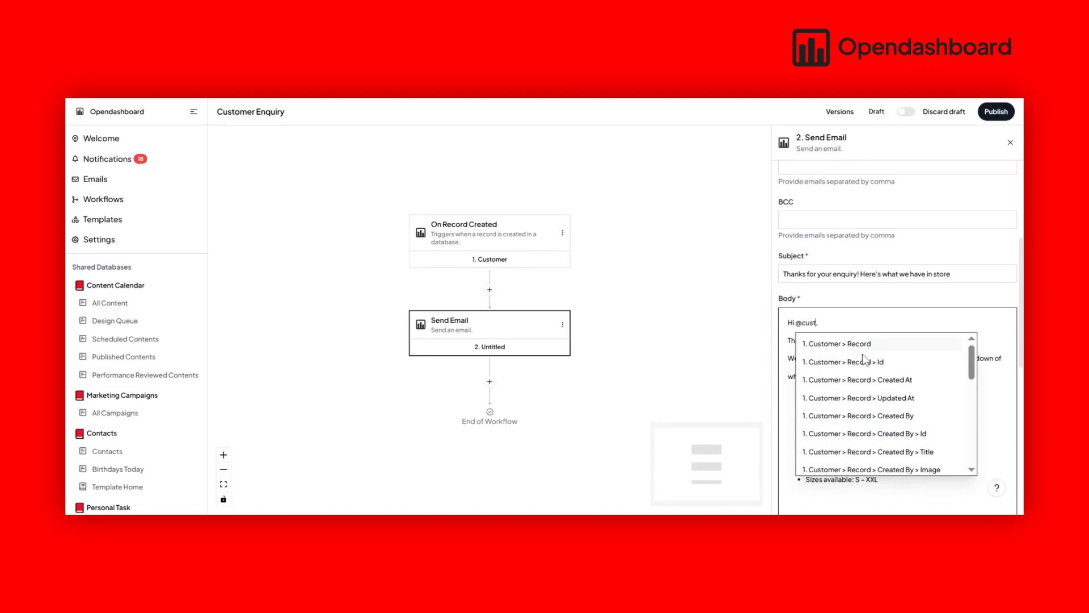
pyautogui.scroll(-3, 898, 385)
pyautogui.scroll(-2, 897, 391)
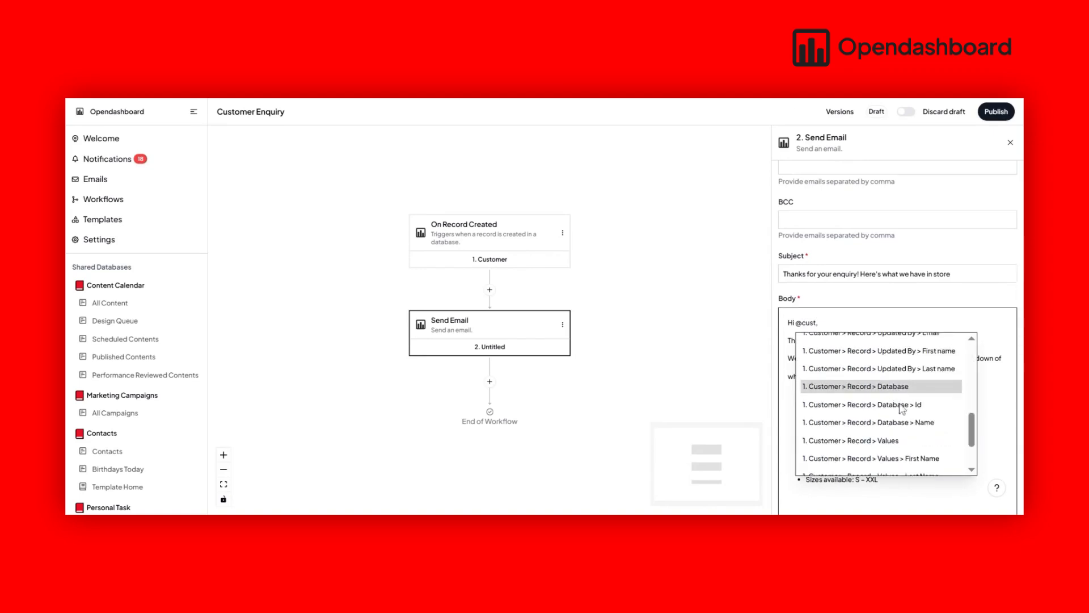
pyautogui.click(899, 458)
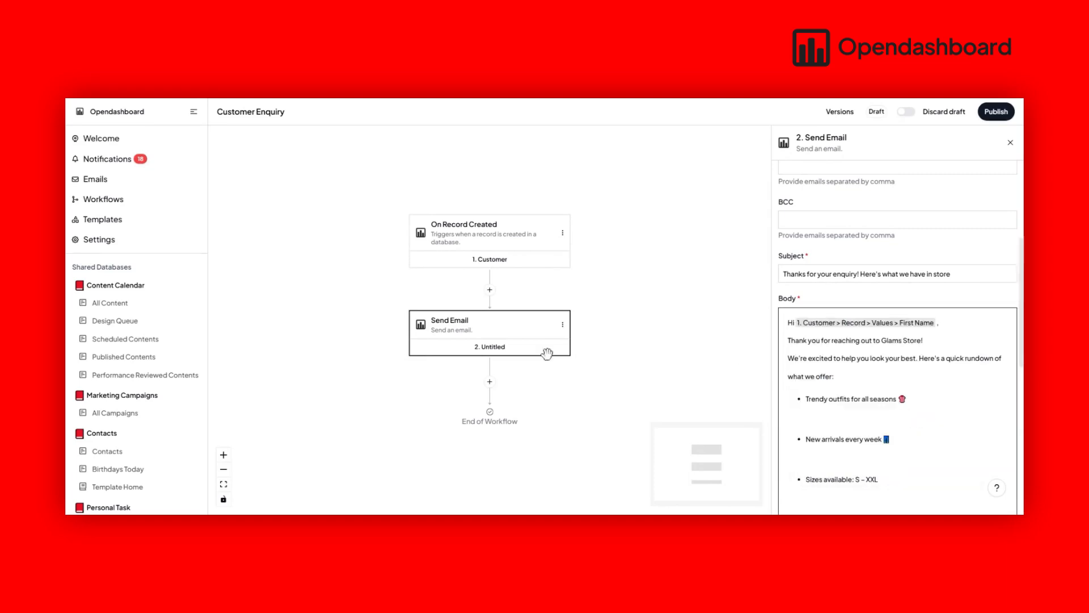
# Add a Delay step after Send Email and configure it as Delay for 24 Hours.
pyautogui.click(491, 383)
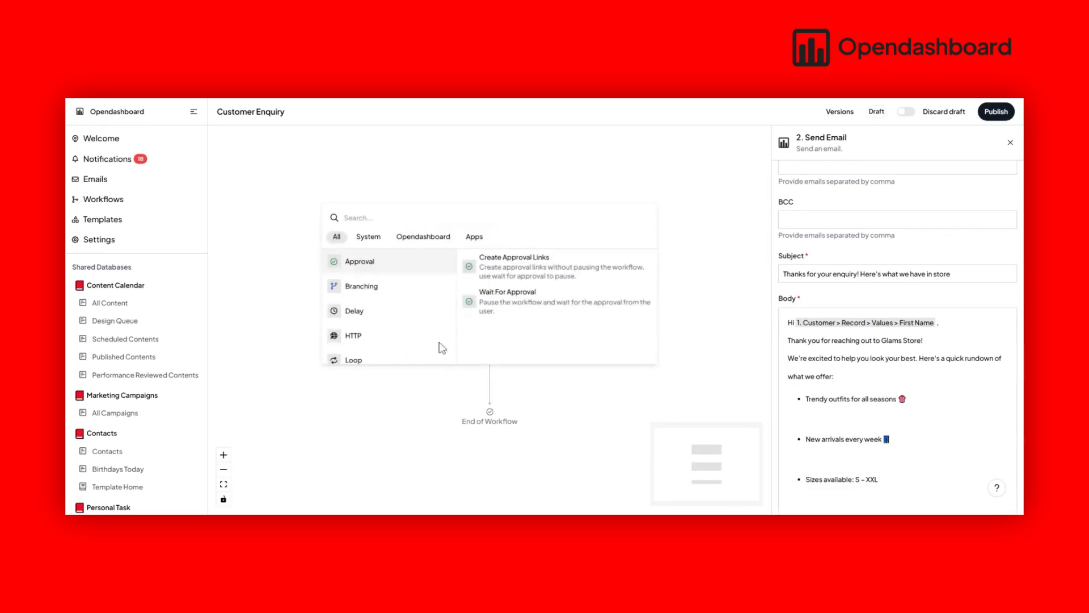
pyautogui.moveTo(399, 317)
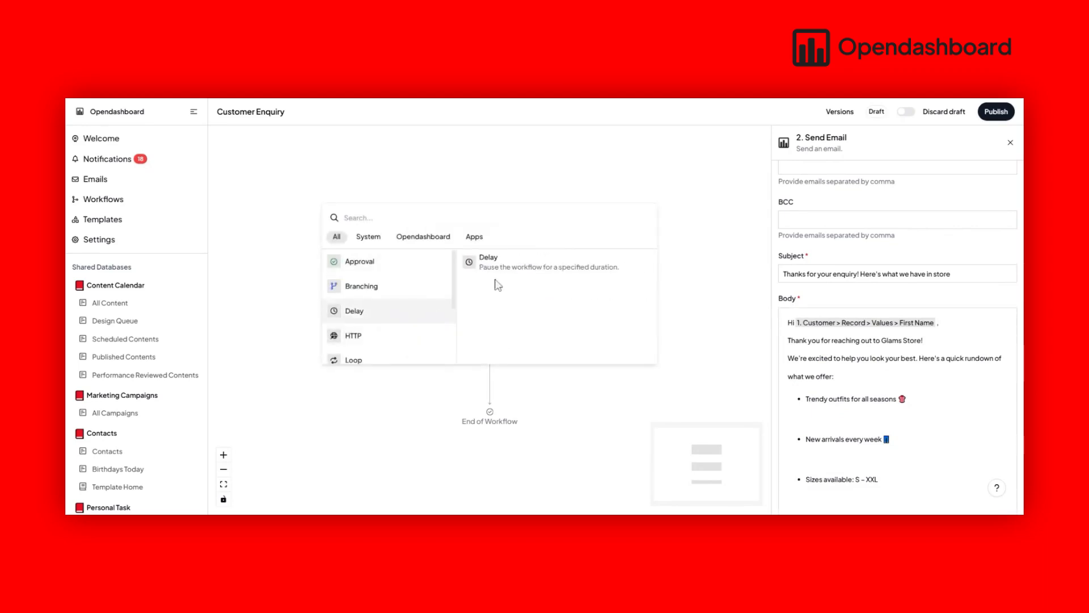
pyautogui.click(539, 276)
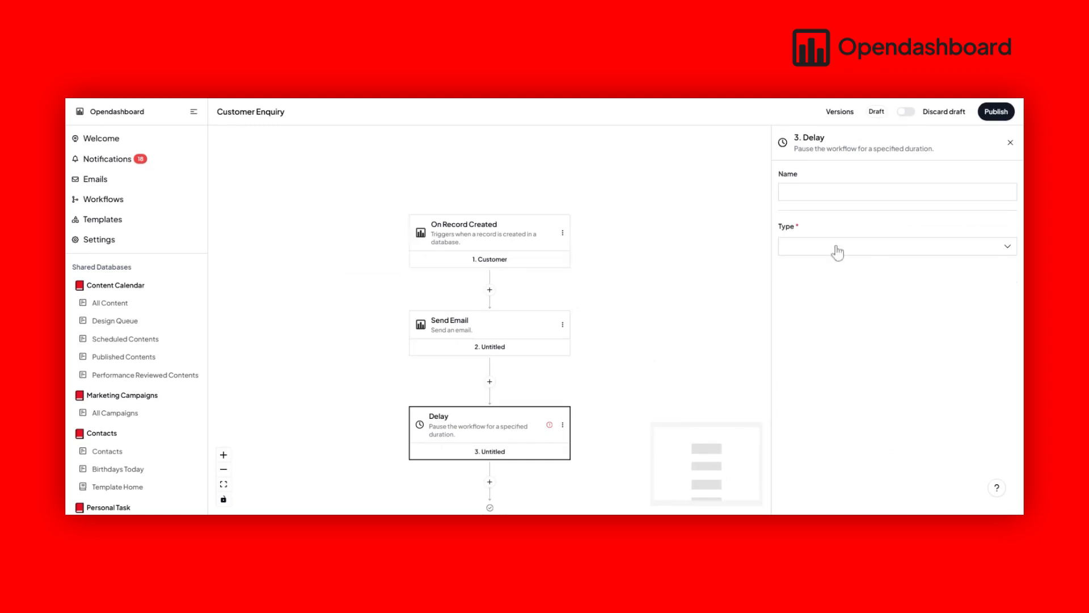
pyautogui.click(880, 249)
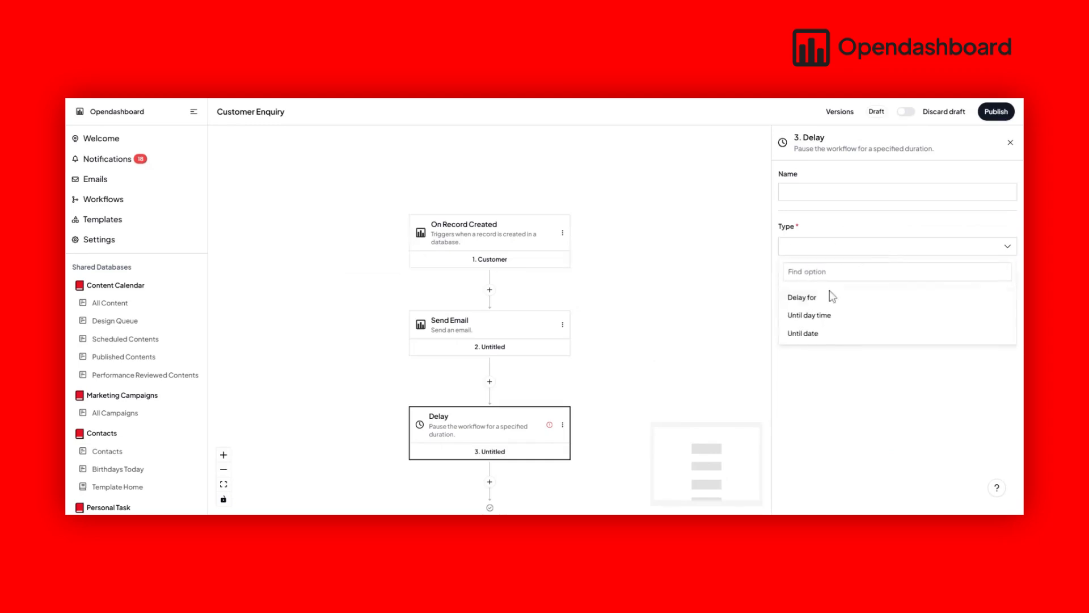
pyautogui.click(820, 304)
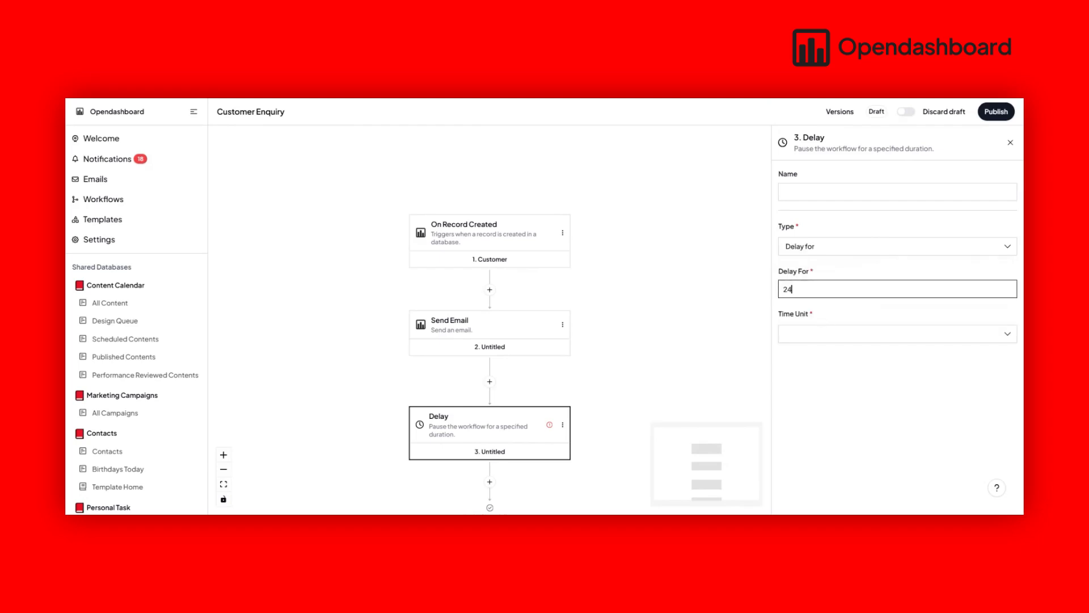
pyautogui.click(813, 340)
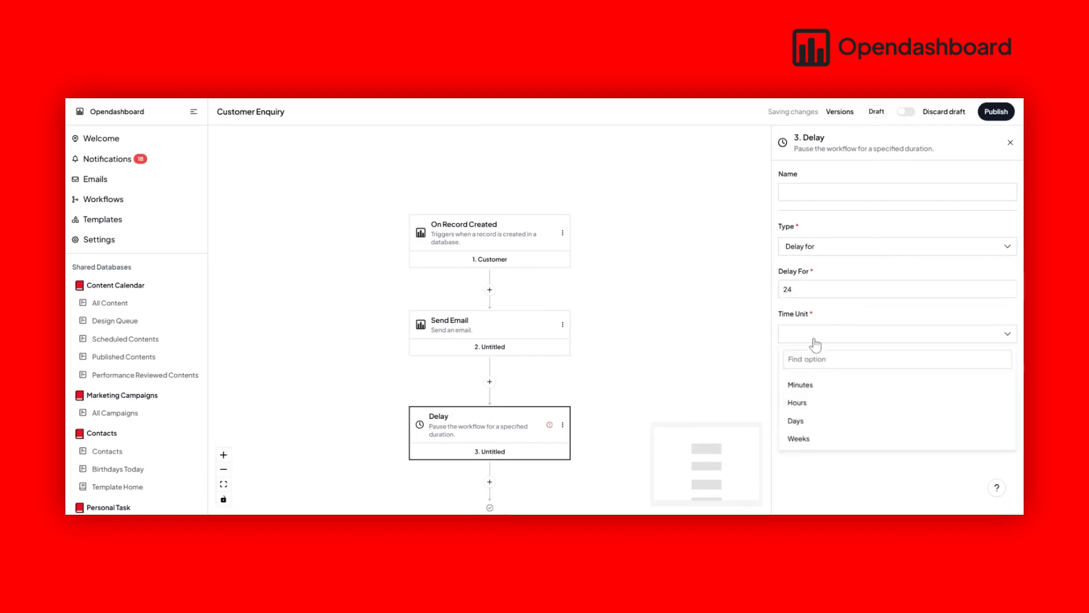
pyautogui.click(810, 408)
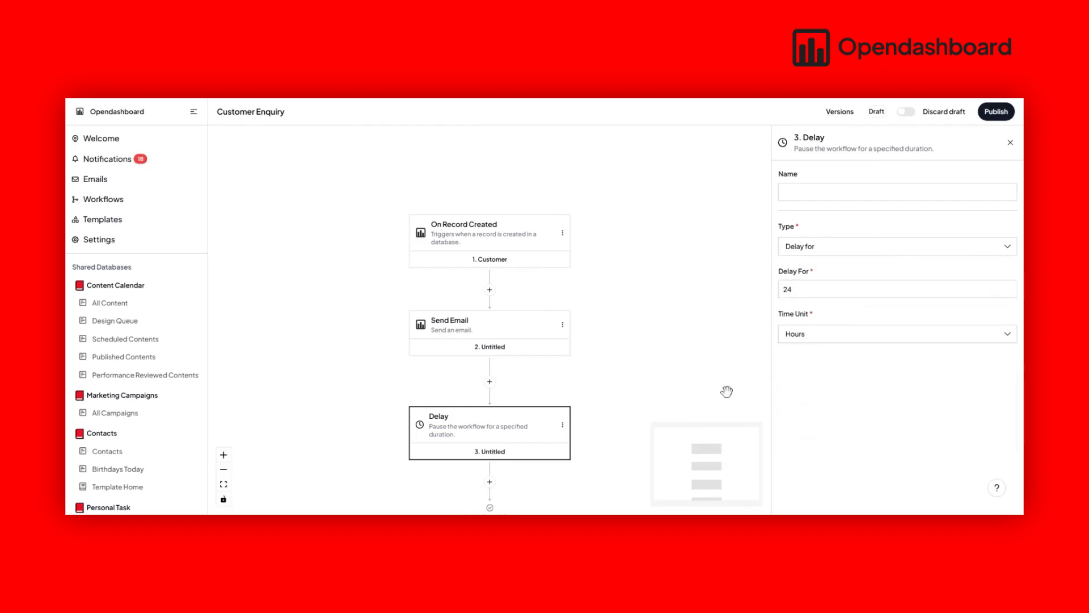
# Add a second Opendashboard Send Email action directly after the Delay step.
pyautogui.scroll(-5, 681, 366)
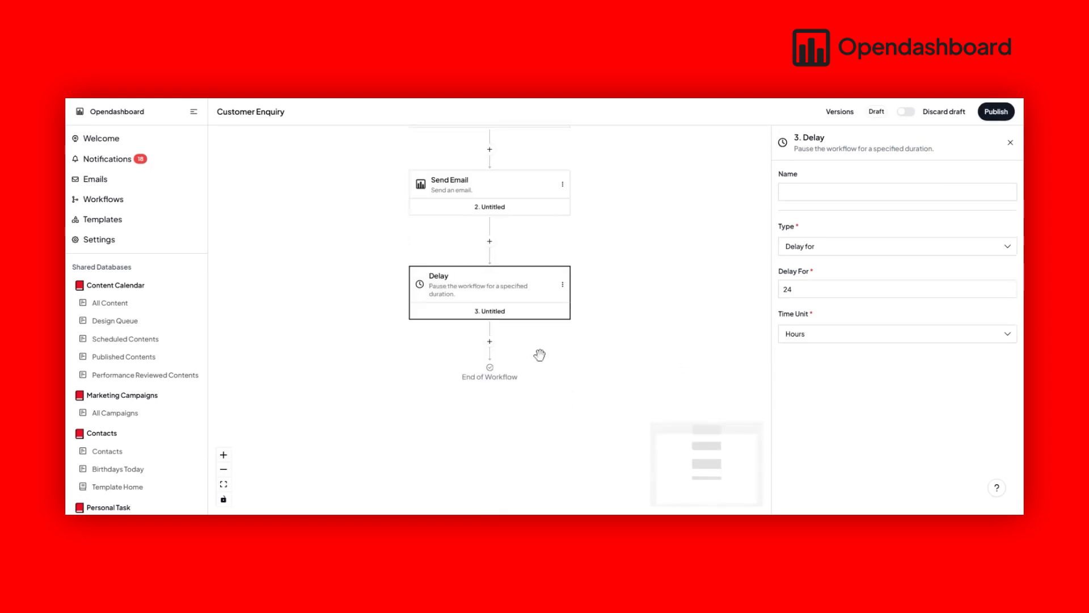
pyautogui.click(489, 341)
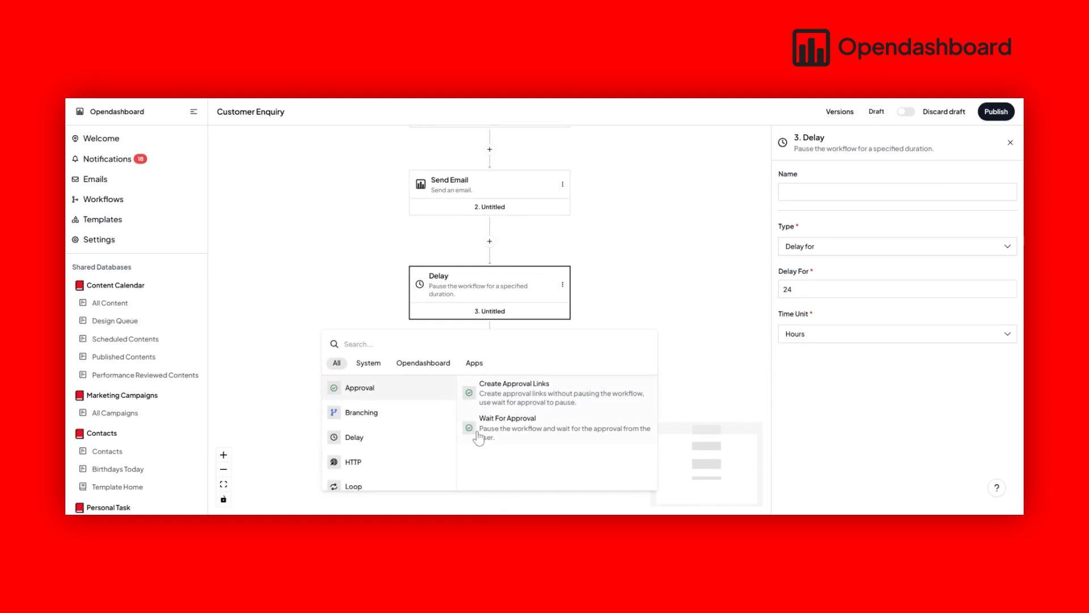
pyautogui.click(422, 437)
pyautogui.scroll(-1, 417, 451)
pyautogui.scroll(-3, 417, 451)
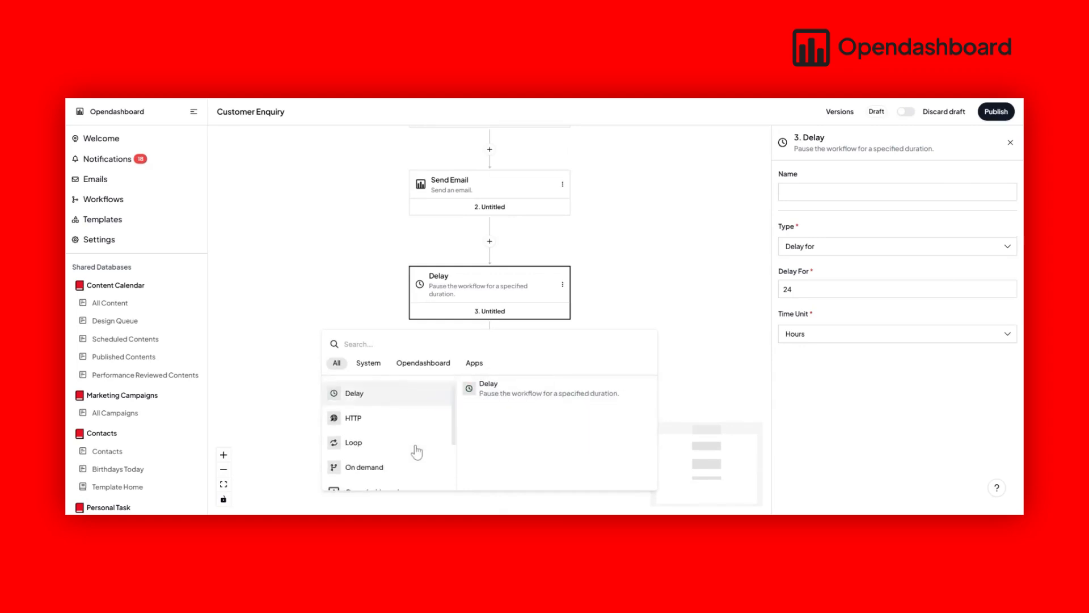
pyautogui.click(415, 451)
pyautogui.click(414, 436)
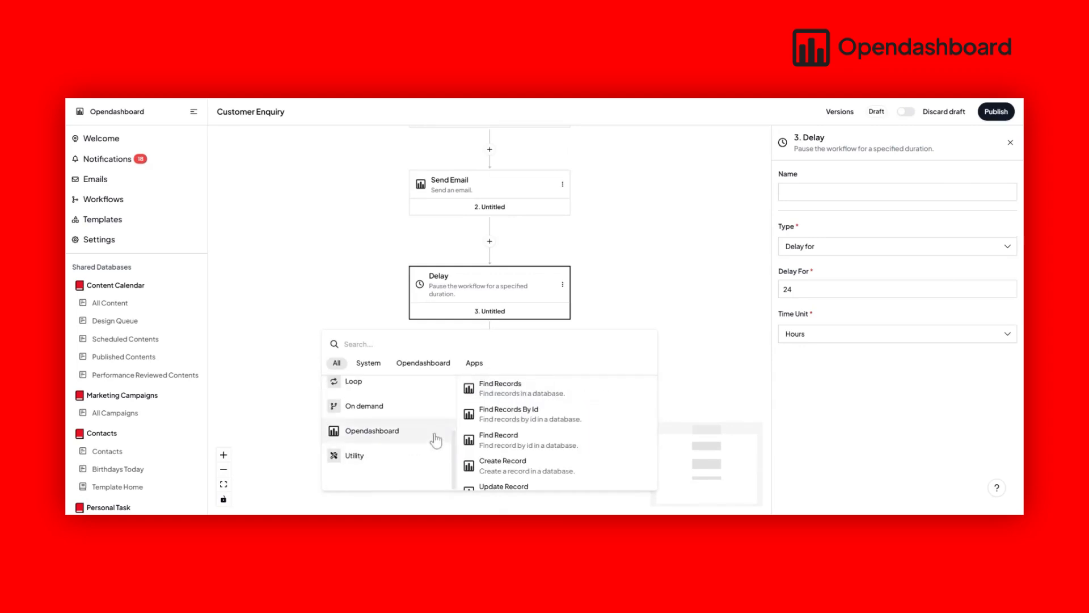
pyautogui.scroll(-3, 552, 437)
pyautogui.scroll(-1, 552, 437)
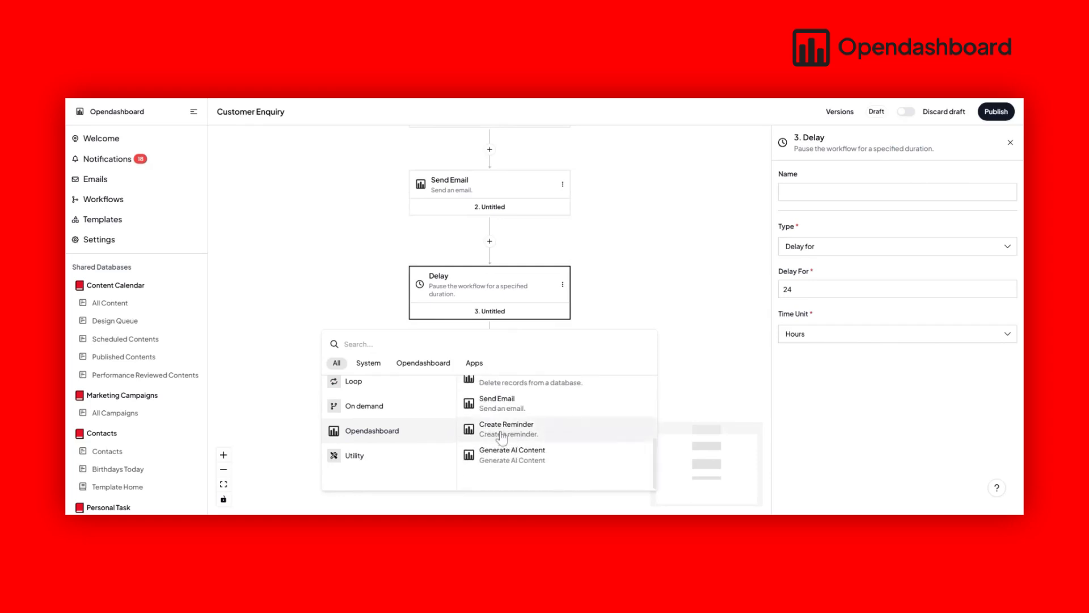
pyautogui.click(499, 407)
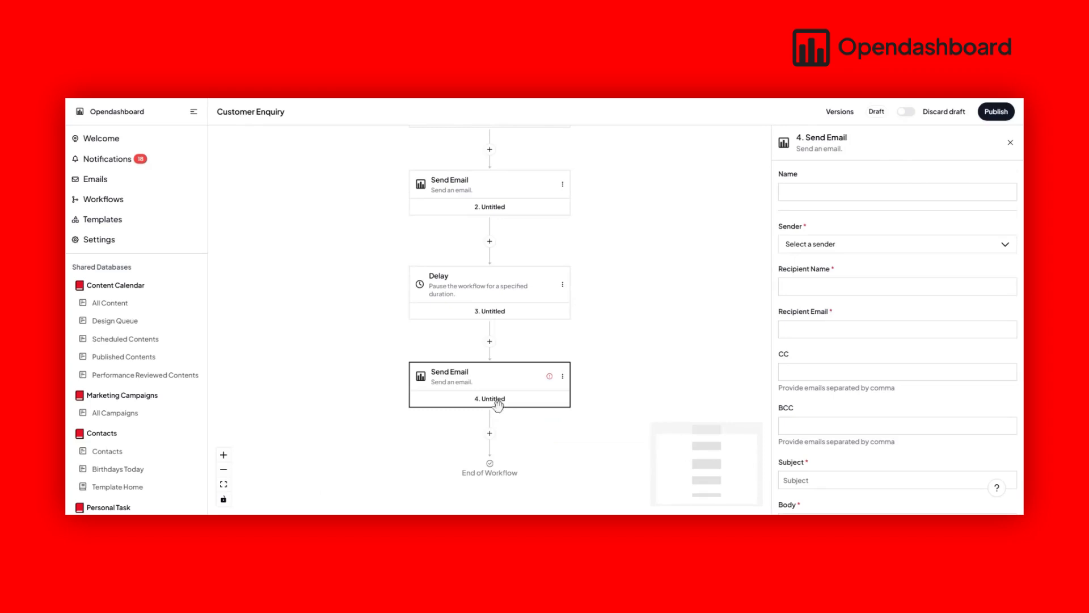
# Set the second email's sender to Opendashboard via Opendashboard and its recipient name to the Customer record's First Name value.
pyautogui.click(865, 250)
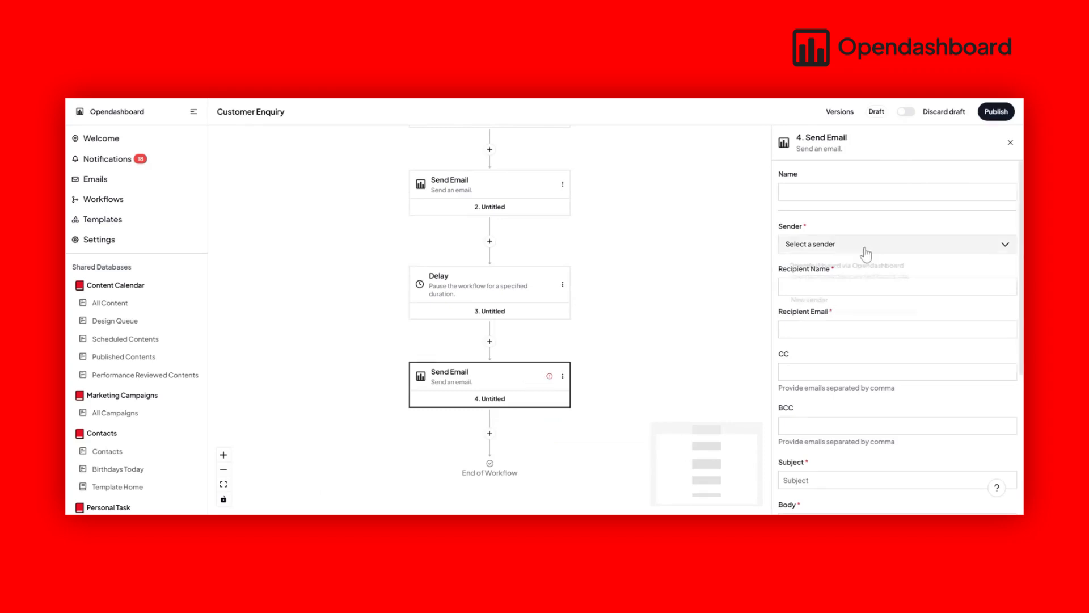
pyautogui.click(844, 275)
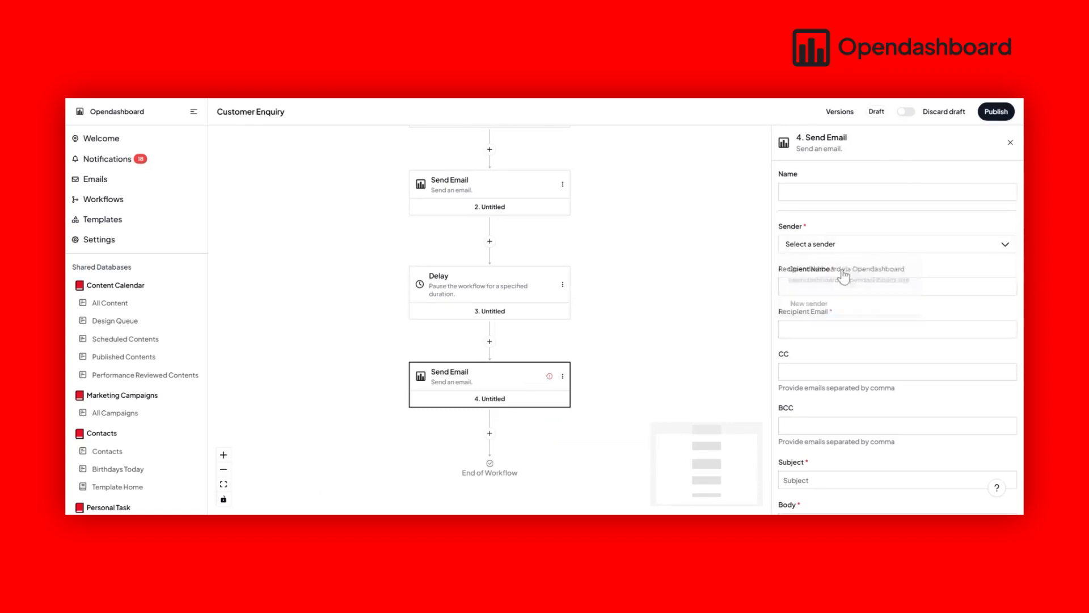
pyautogui.click(843, 287)
pyautogui.write('@')
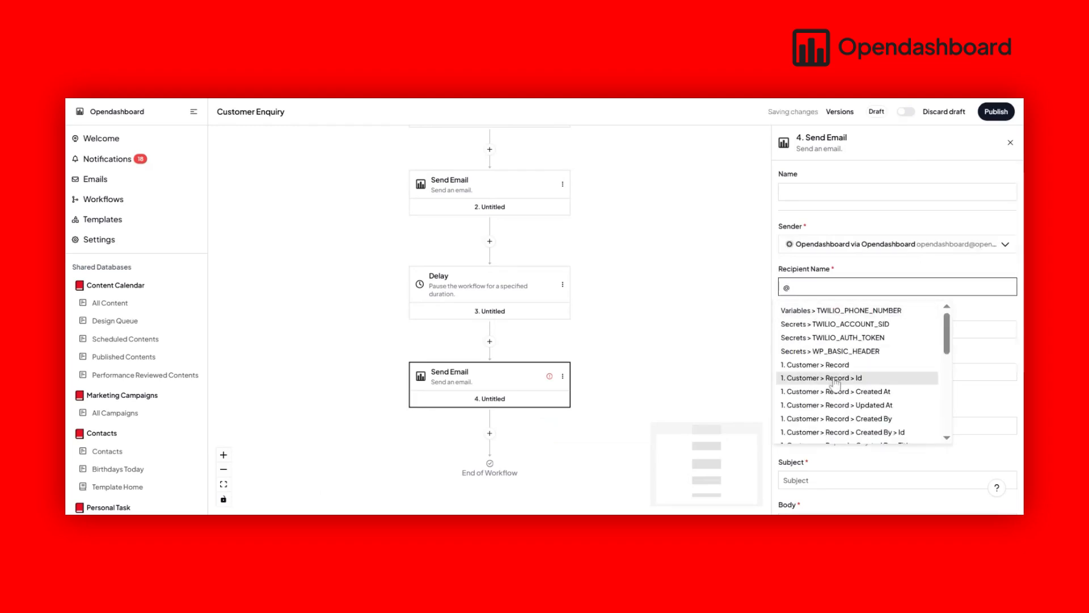
pyautogui.scroll(-5, 834, 377)
pyautogui.scroll(-3, 834, 381)
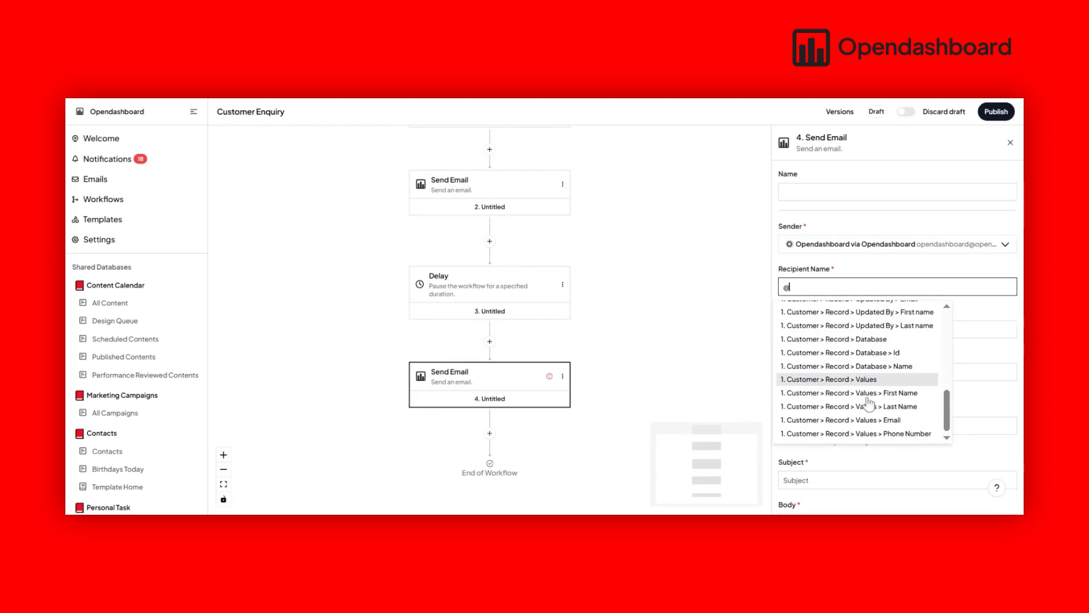
pyautogui.click(871, 403)
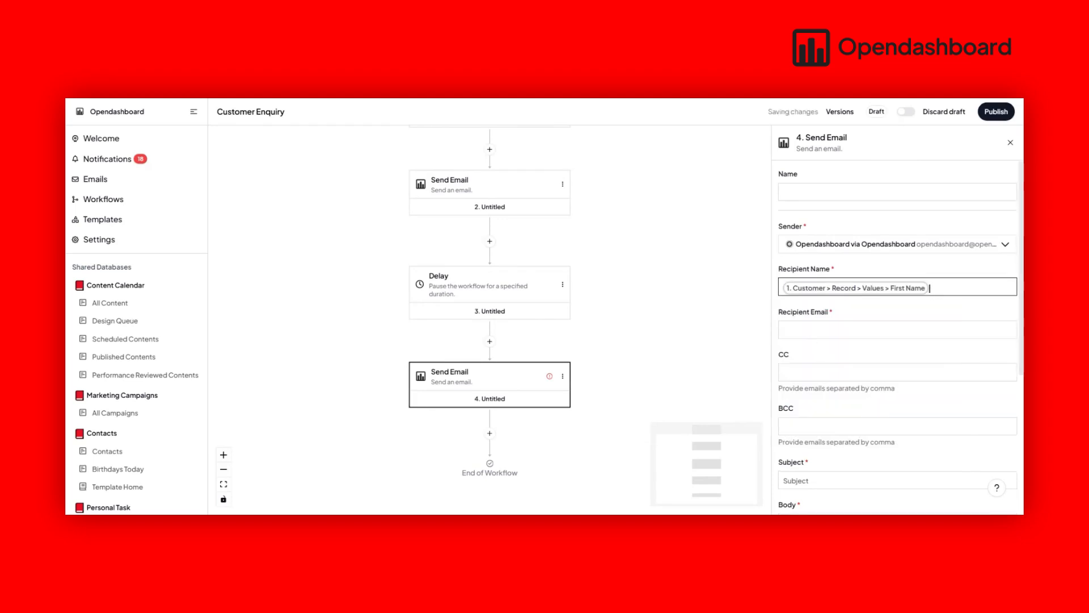
# Set the second email's recipient address to the Customer record's Email value.
pyautogui.click(812, 331)
pyautogui.write('@')
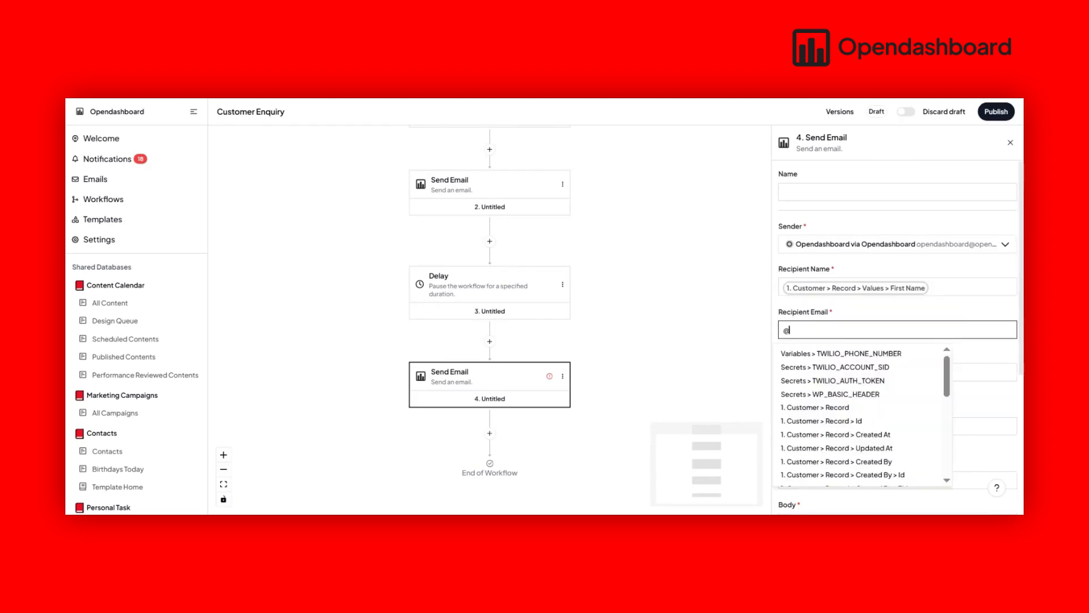
pyautogui.scroll(-5, 840, 374)
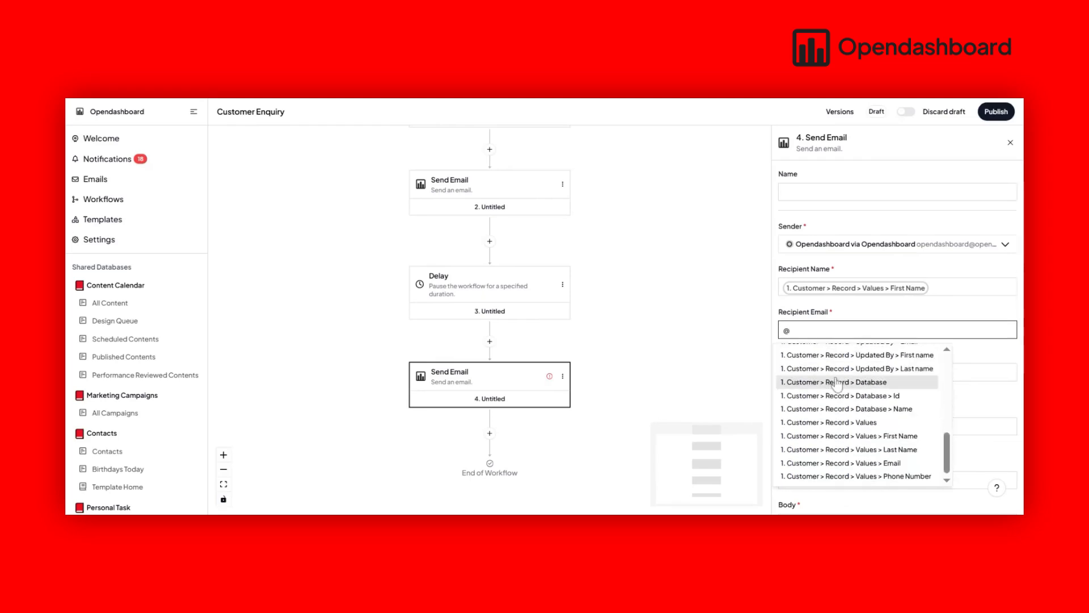
pyautogui.scroll(3, 840, 379)
pyautogui.scroll(-3, 839, 379)
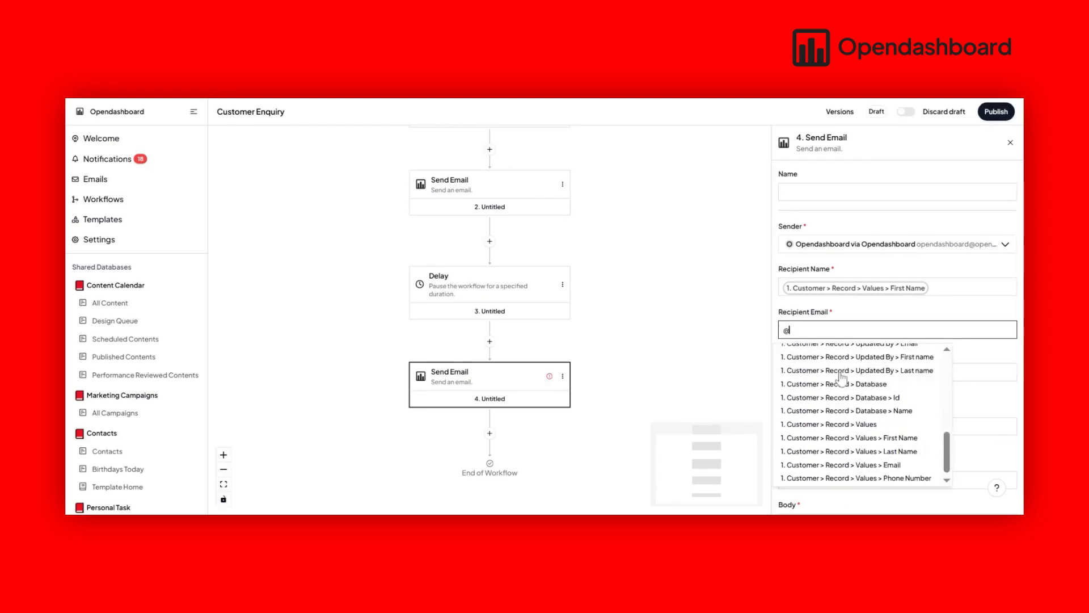
pyautogui.click(854, 462)
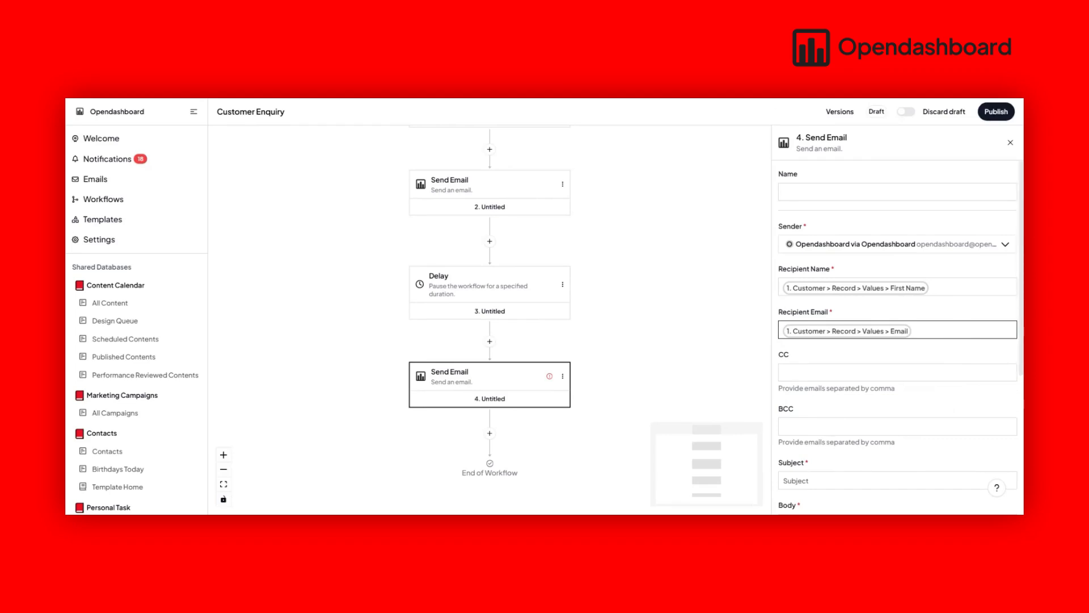
# Set the second email's subject to "Just following up on your clothing enquiry".
pyautogui.click(847, 480)
pyautogui.click(758, 417)
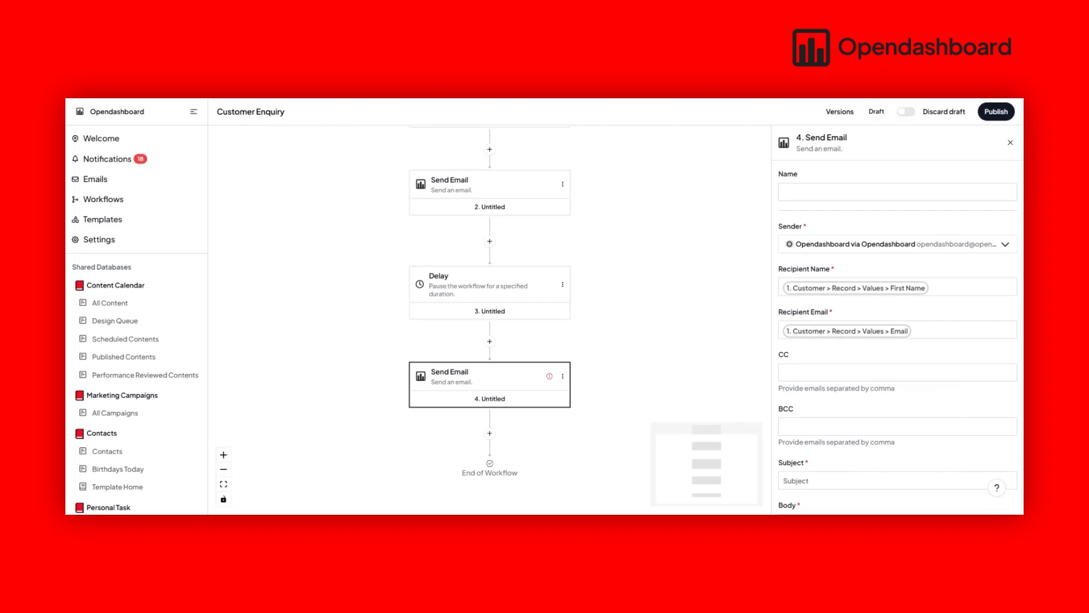
pyautogui.click(898, 481)
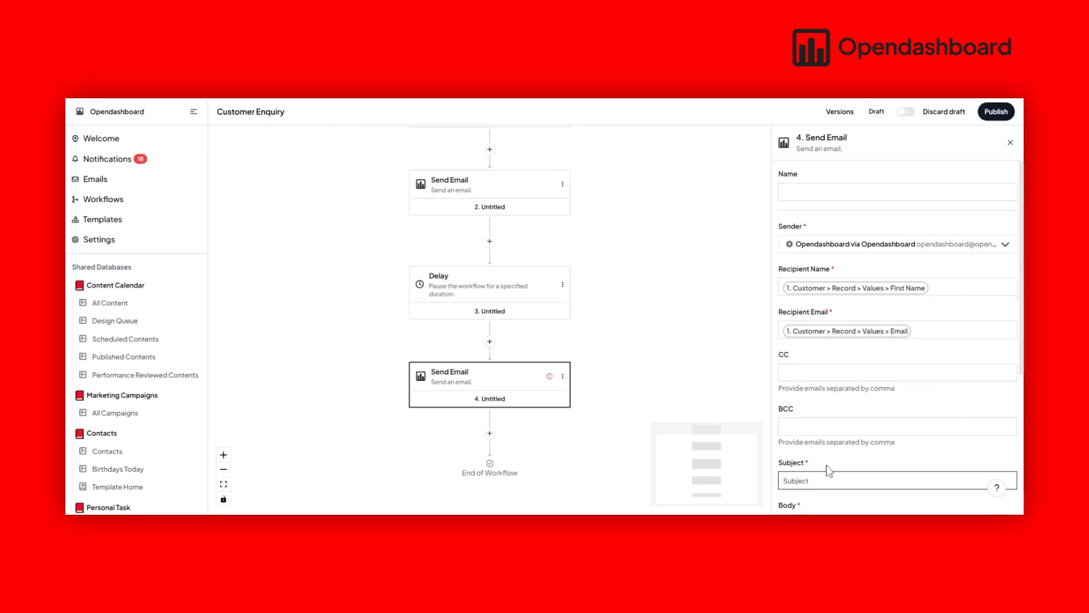
pyautogui.write('Just following up on your clothing enquiry')
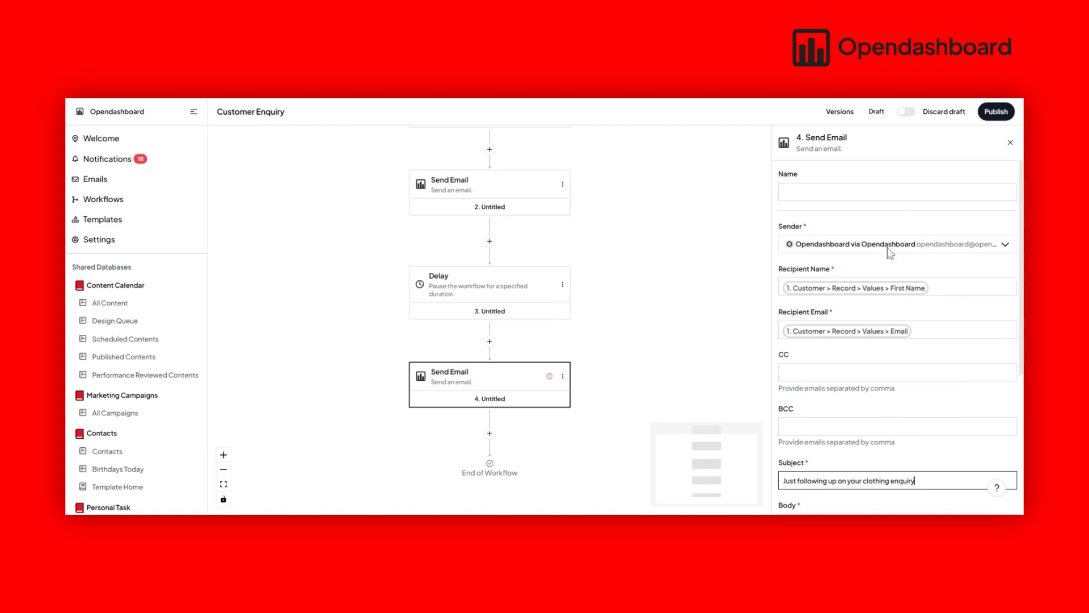
# Paste the prepared Glams Store check-in message, offering help with outfits, sizing, availability and delivery, into the second email's body.
pyautogui.scroll(-4, 934, 317)
pyautogui.click(935, 317)
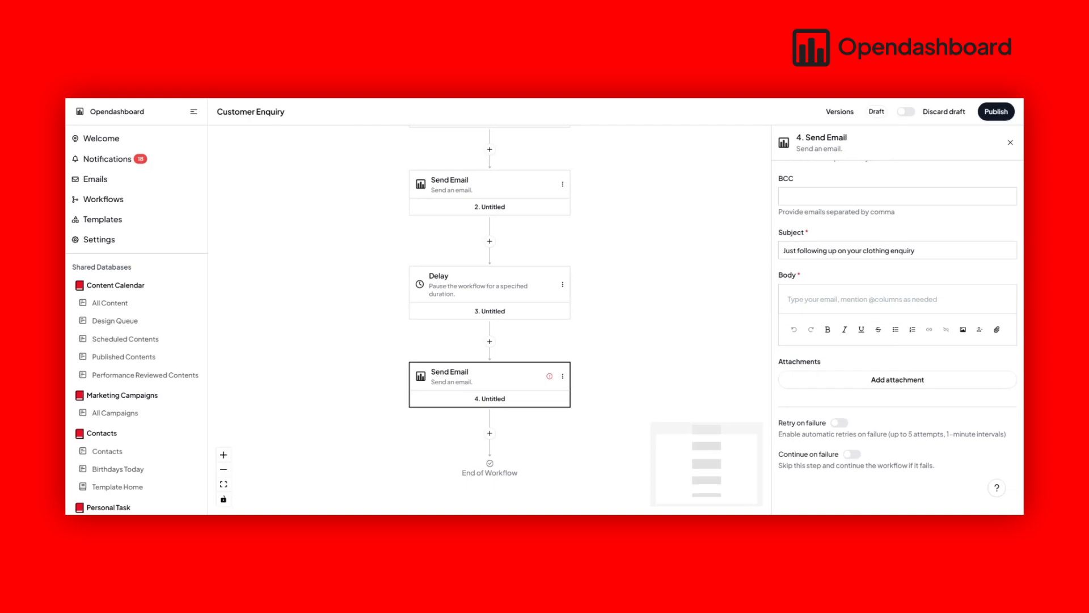
pyautogui.press('super+Tab')
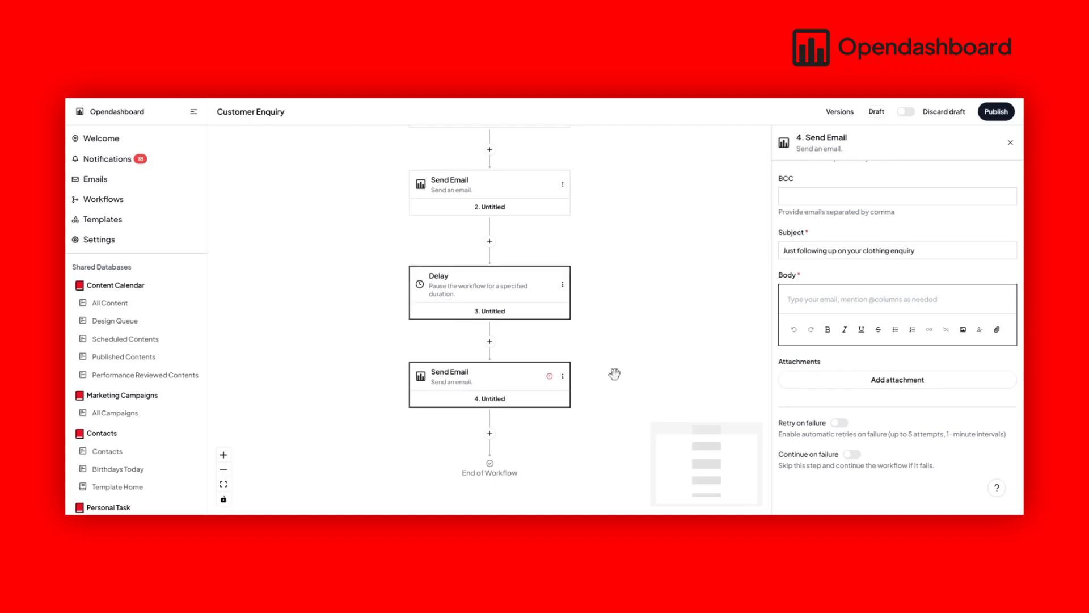
pyautogui.write("Hi , Just wanted to check in and see if you had a chance to look at our styles and collections. We're happy to help you pick the perfect outfit or answer any questions about sizing, availability, or delivery. Let us know how we can assist you better! Warm regards, Dex Glams Store")
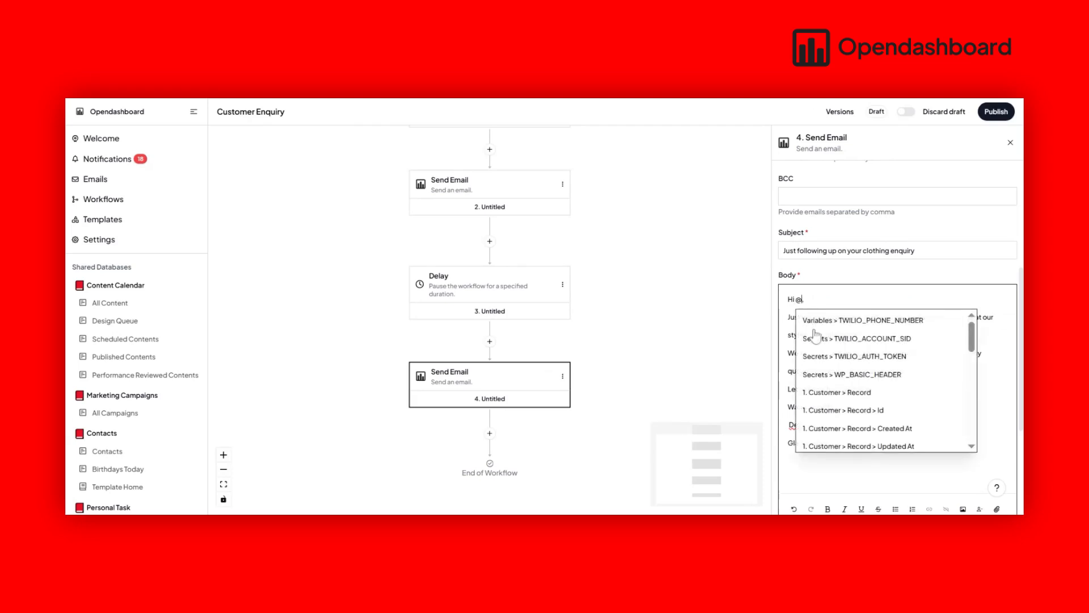
# Insert the Customer record's First Name value after "Hi" in the follow-up message's greeting.
pyautogui.scroll(-5, 851, 354)
pyautogui.scroll(-4, 850, 355)
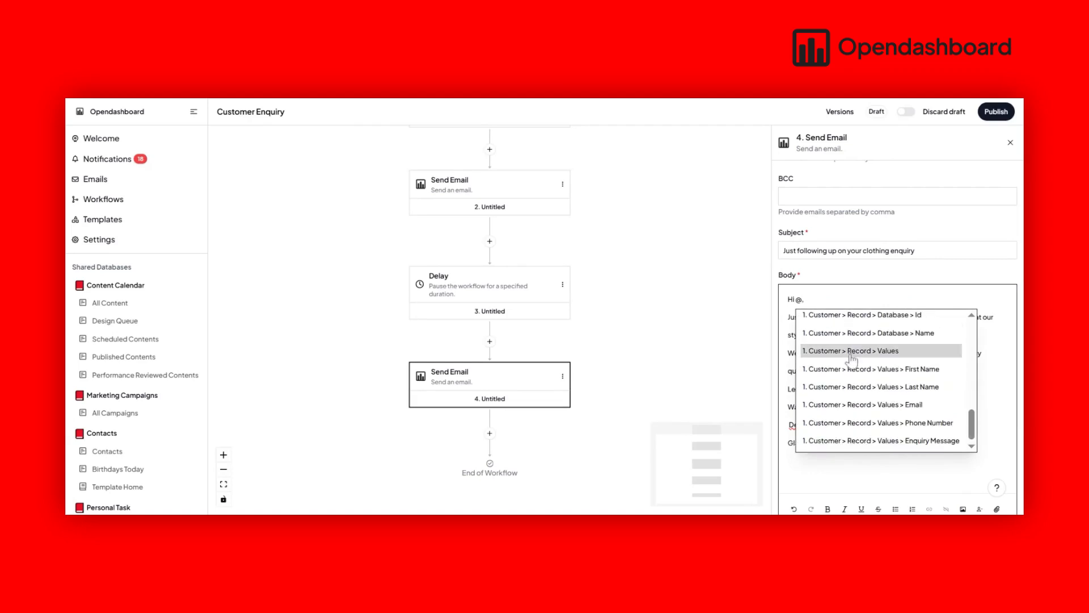
pyautogui.click(851, 369)
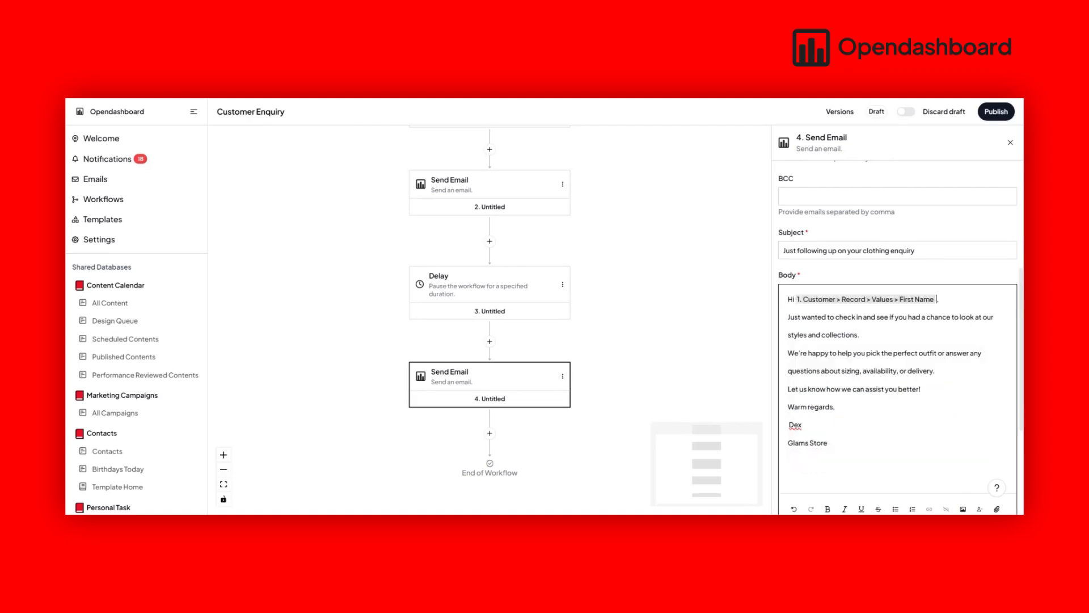
pyautogui.click(687, 253)
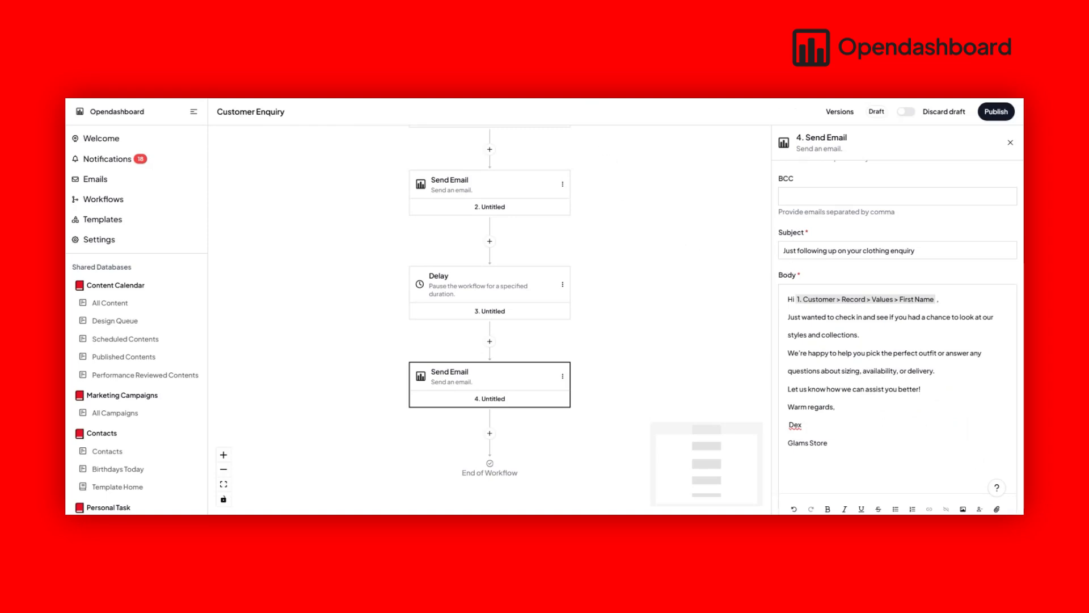
# Add a third Opendashboard Send Email action after the follow-up email at the end of the workflow.
pyautogui.scroll(-3, 605, 170)
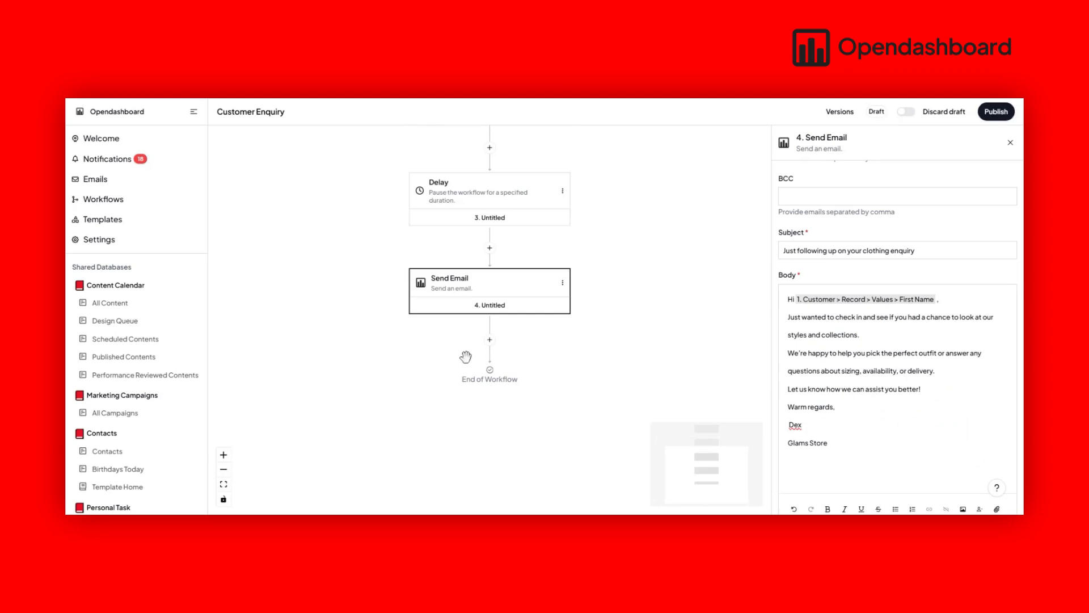
pyautogui.click(490, 350)
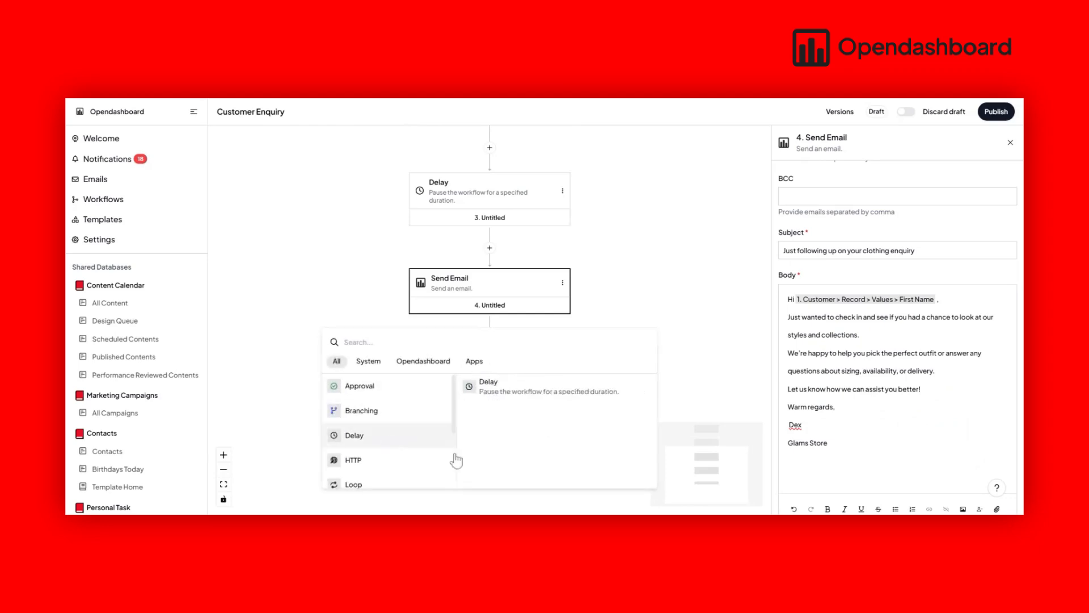
pyautogui.moveTo(453, 458)
pyautogui.scroll(-3, 442, 448)
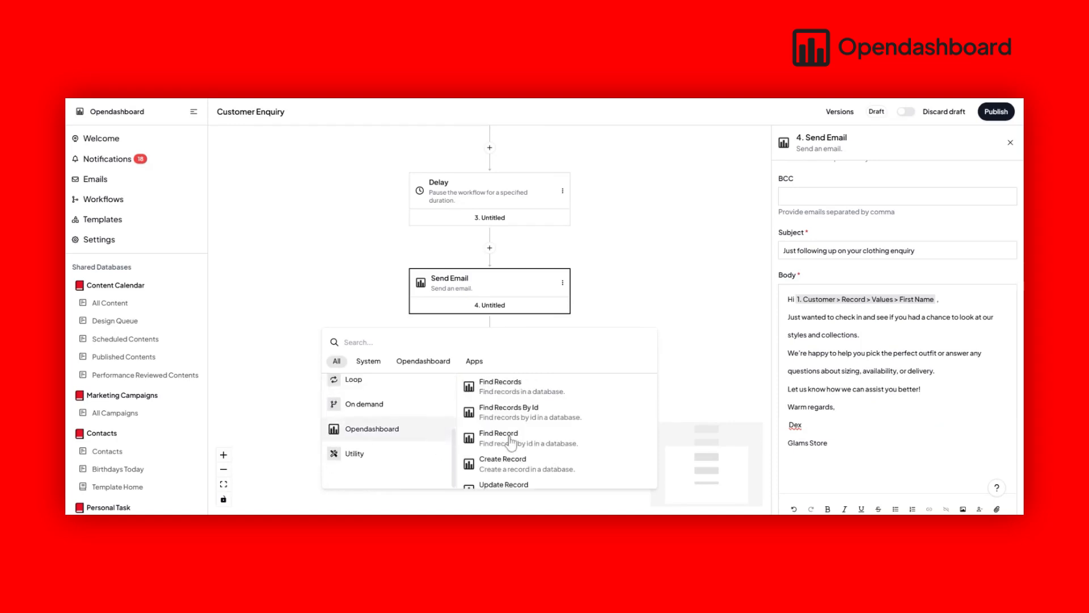
pyautogui.scroll(-1, 511, 443)
pyautogui.scroll(-5, 510, 437)
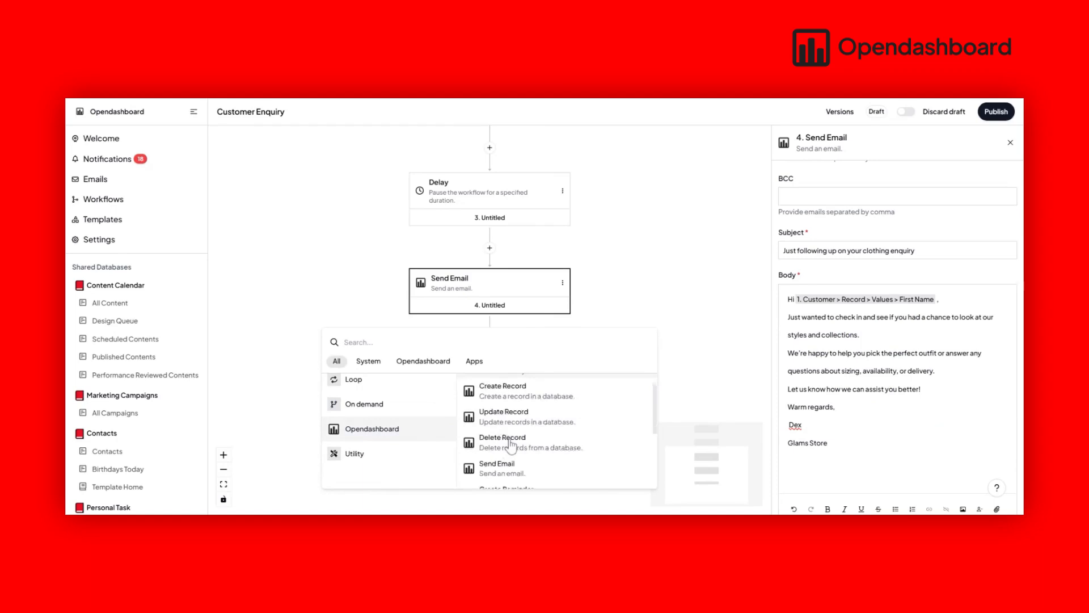
pyautogui.click(504, 407)
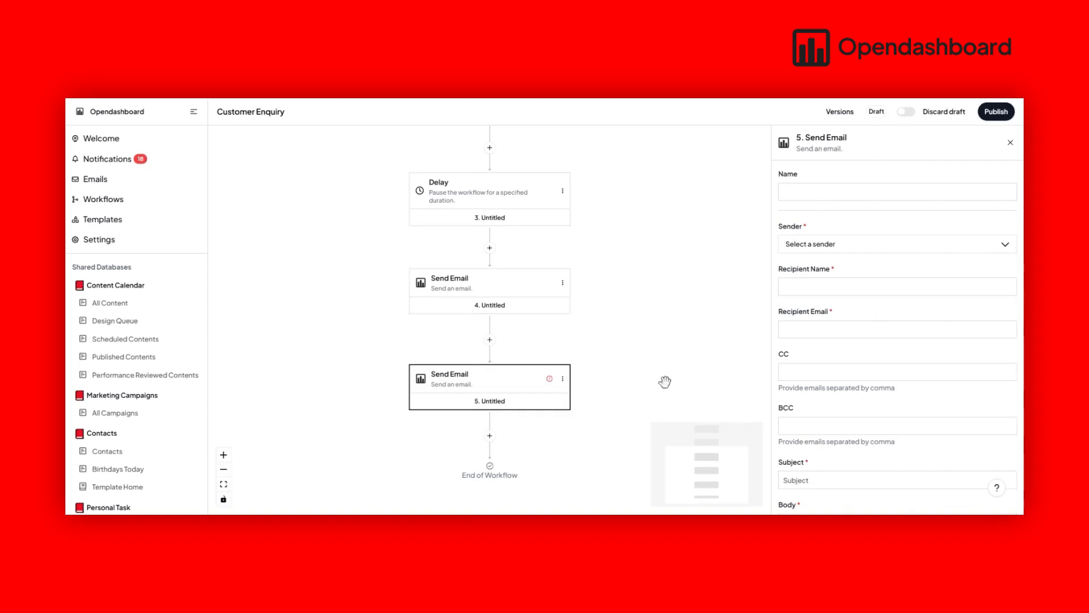
# Set the third email's sender to Opendashboard via Opendashboard and its recipient name to the Customer record's First Name value.
pyautogui.click(916, 251)
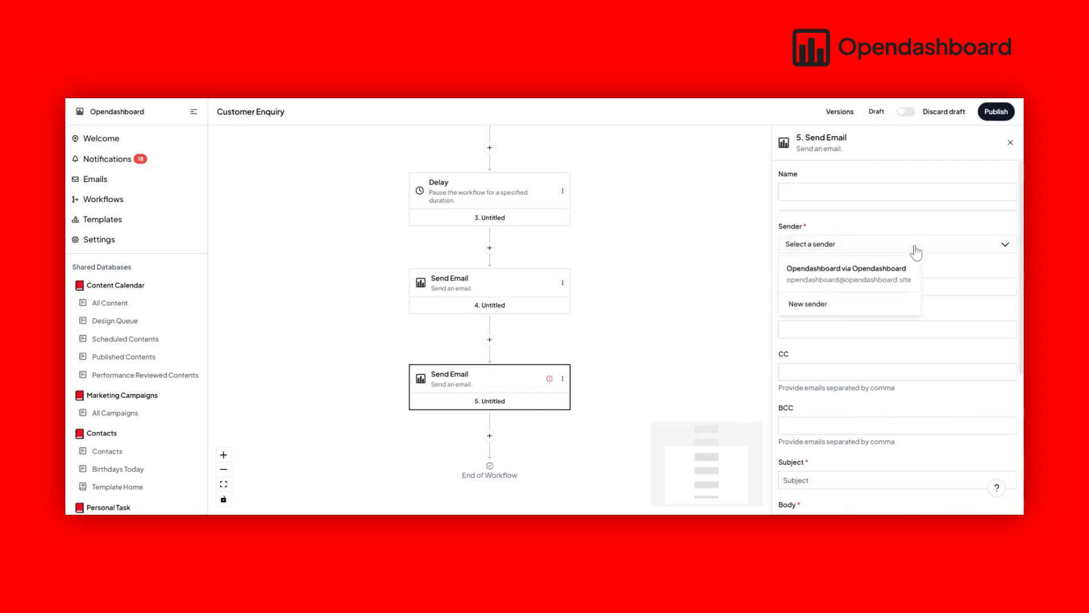
pyautogui.click(822, 292)
pyautogui.click(822, 289)
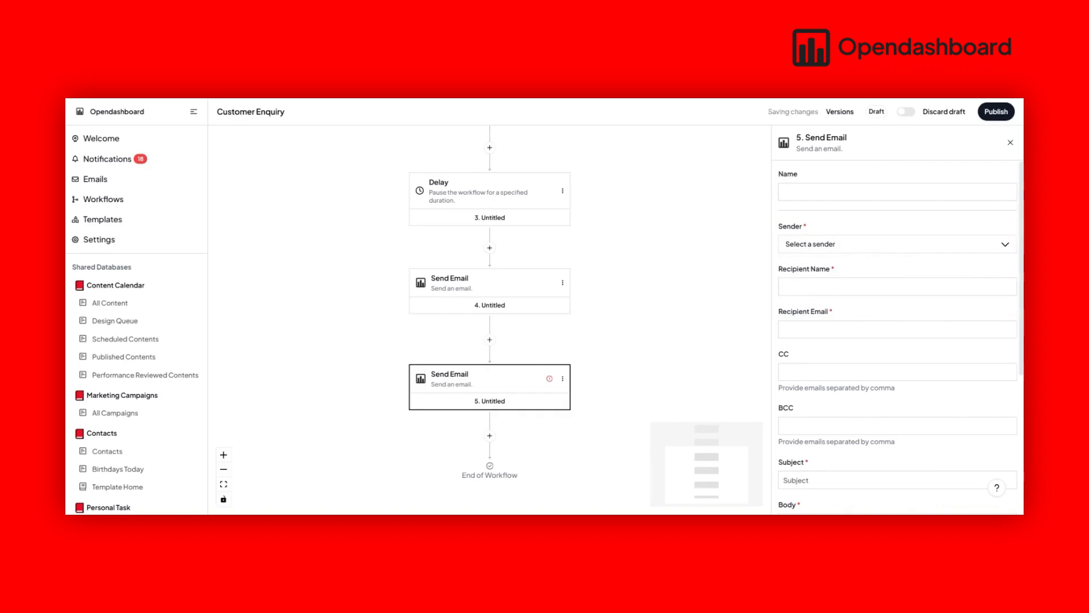
pyautogui.write('@')
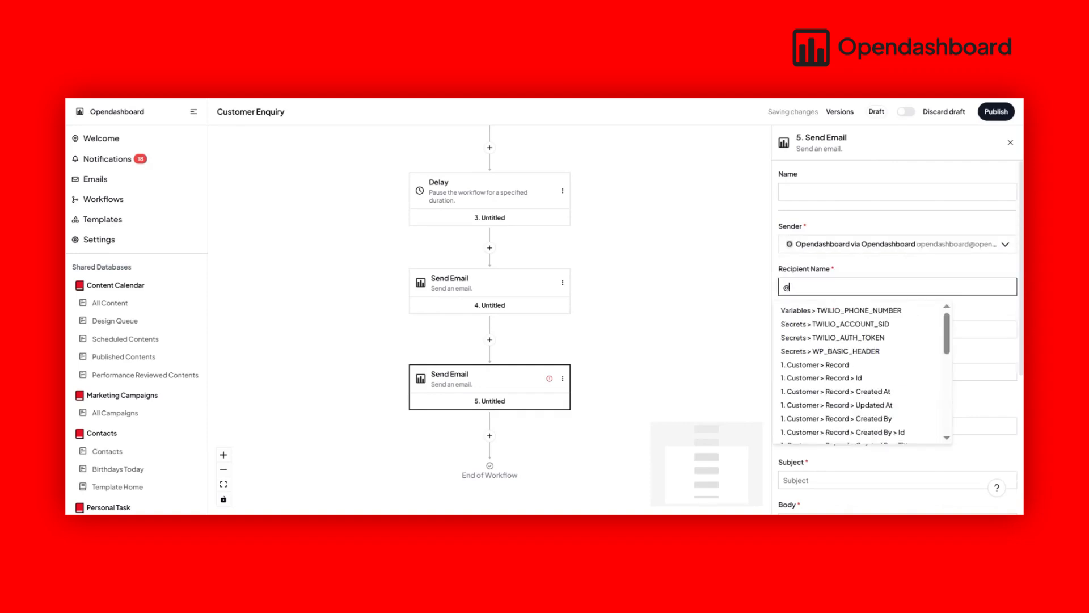
pyautogui.scroll(-8, 851, 391)
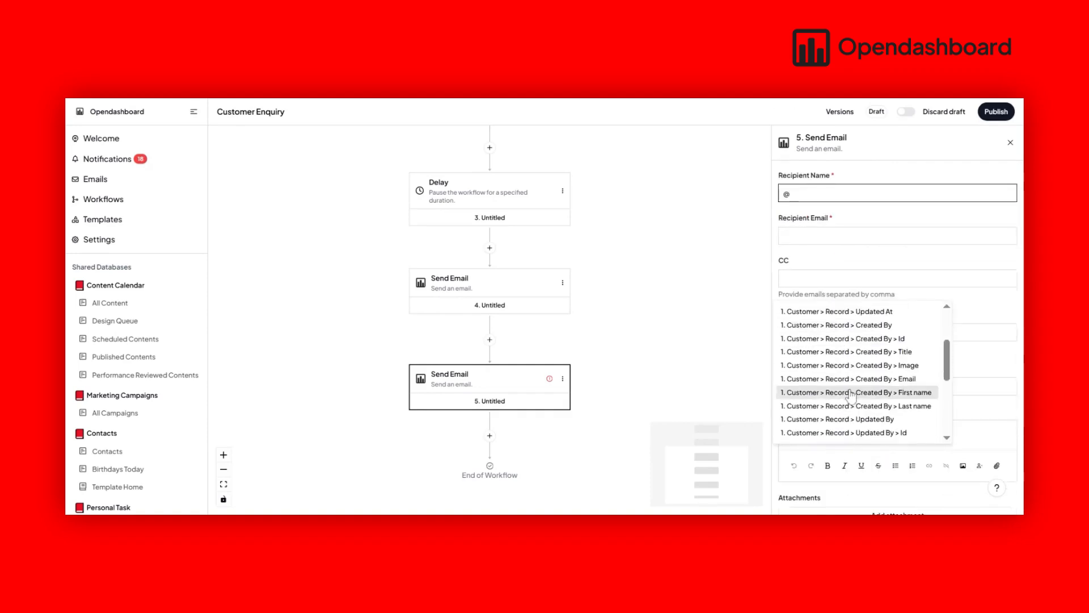
pyautogui.scroll(-5, 853, 392)
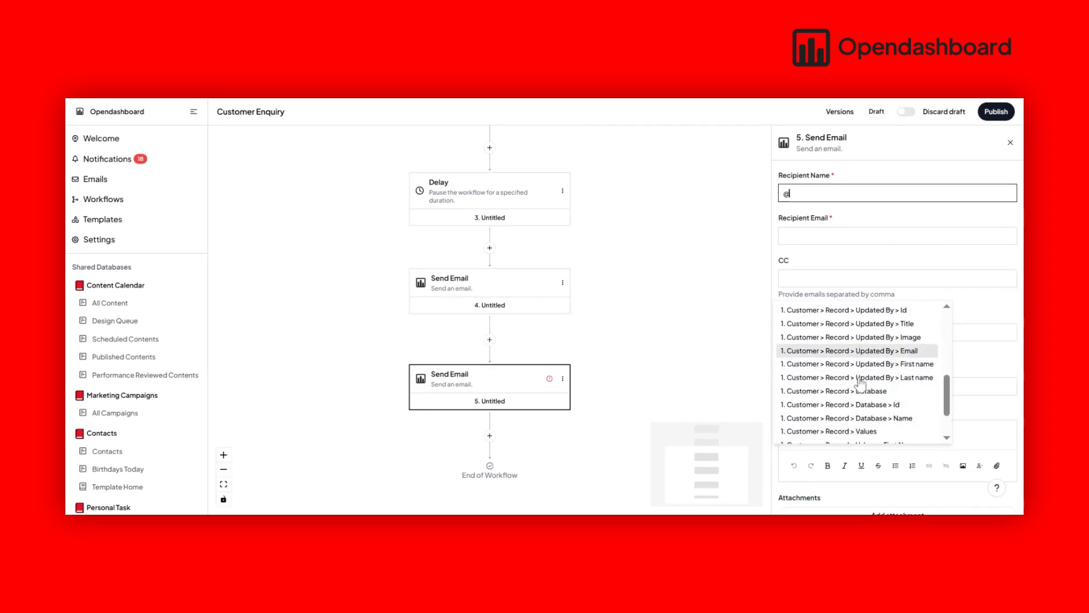
pyautogui.click(868, 393)
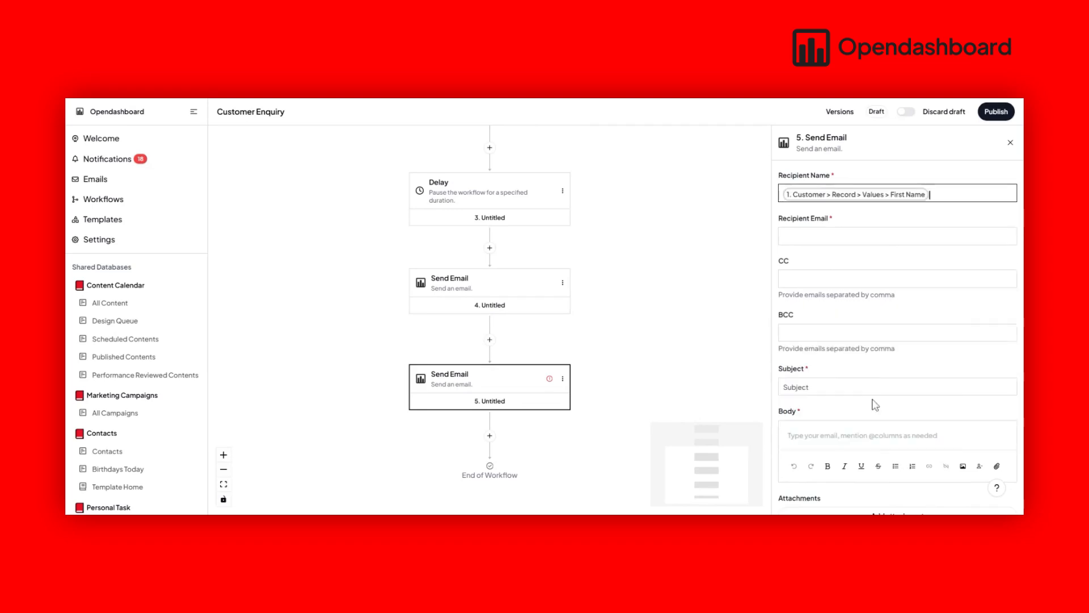
# Set the third email's recipient address to the Customer record's Email value.
pyautogui.click(809, 239)
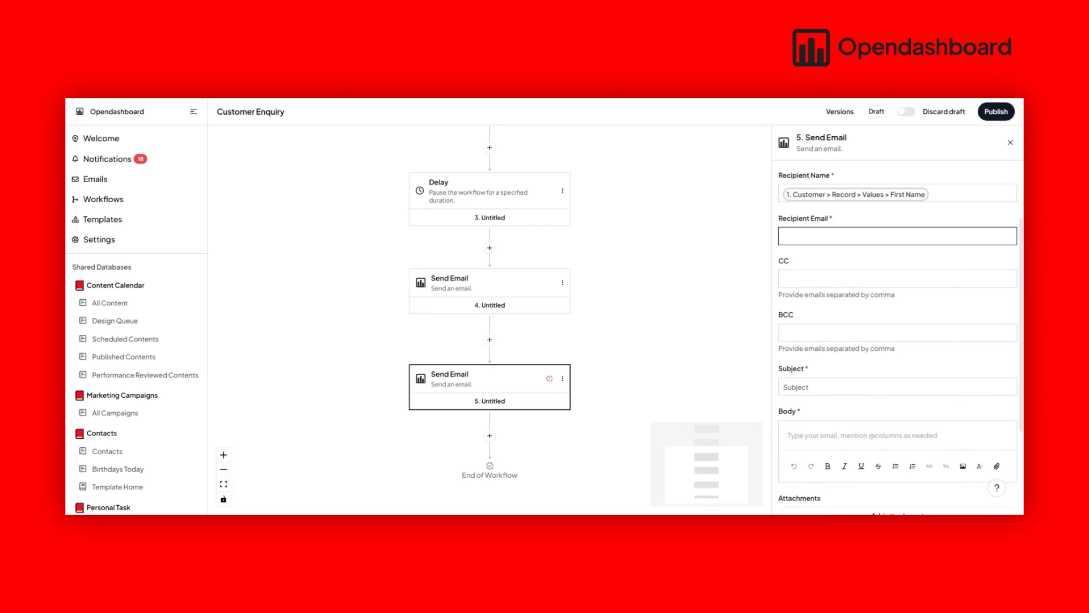
pyautogui.write('@')
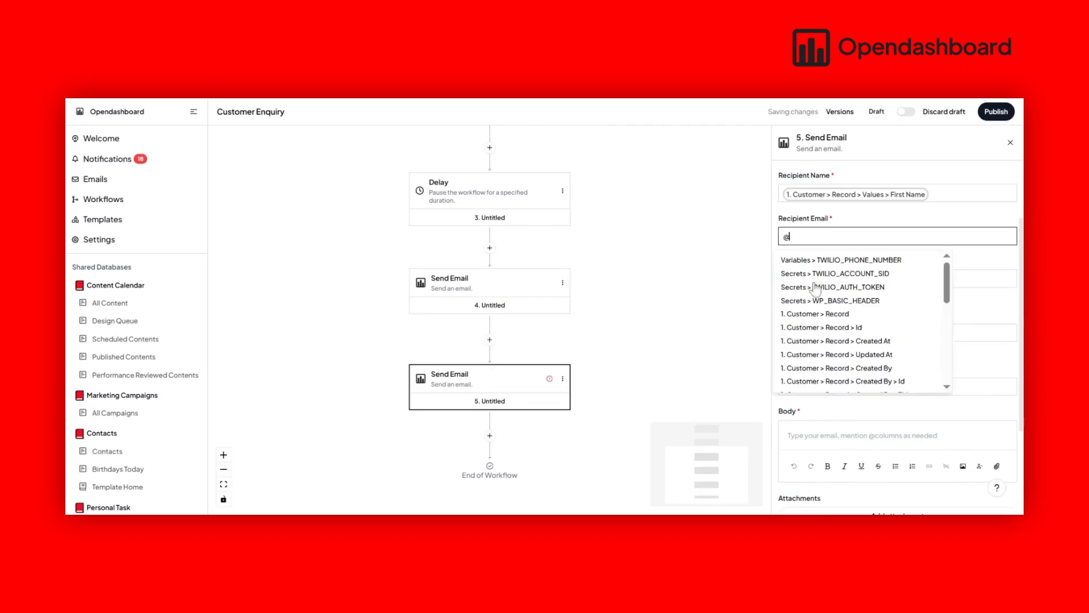
pyautogui.scroll(-5, 817, 295)
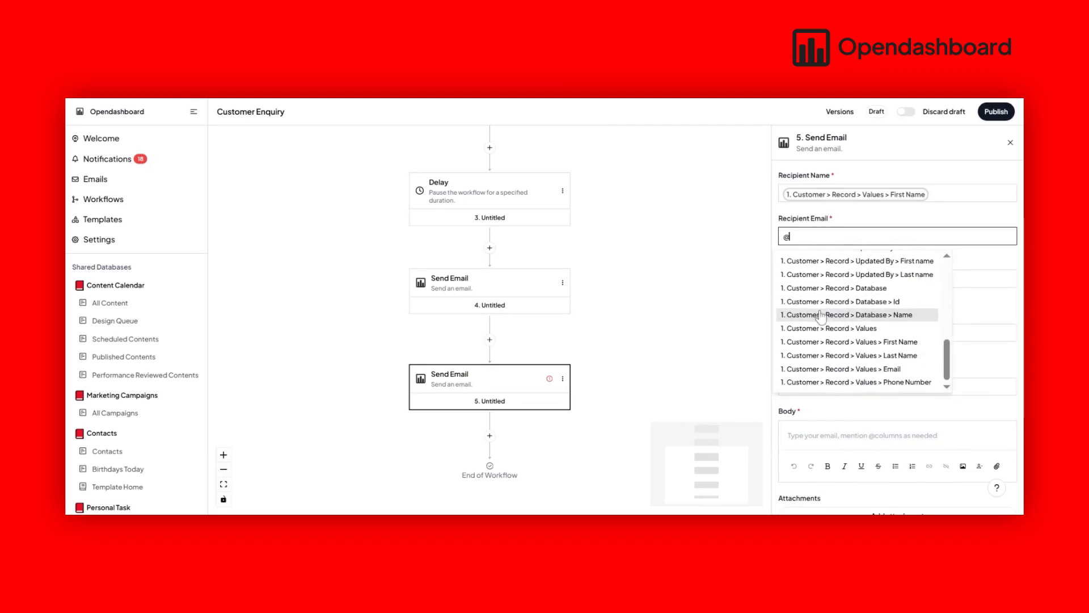
pyautogui.click(897, 372)
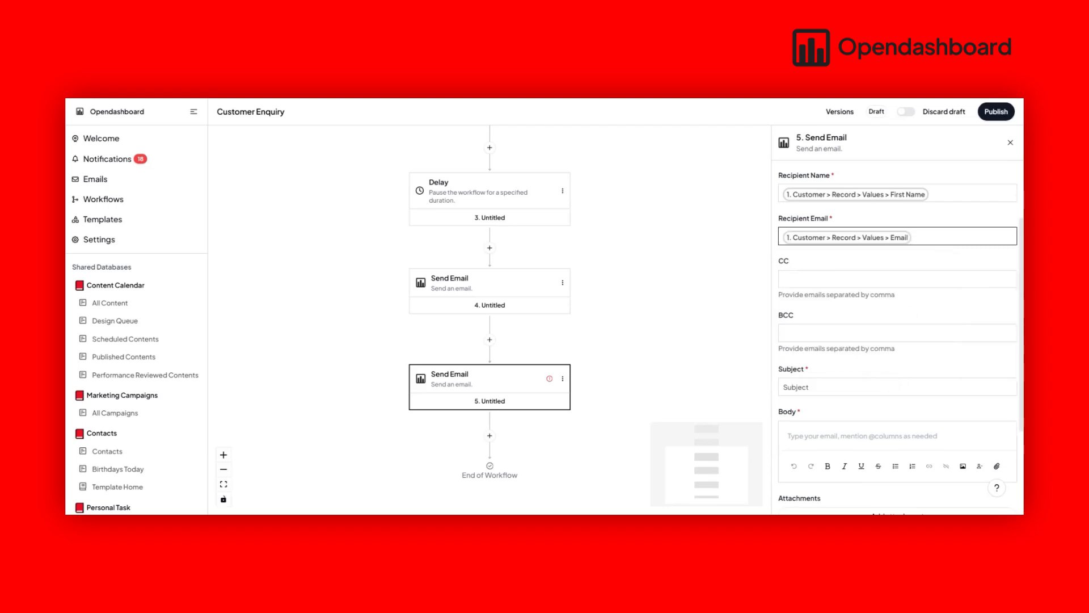
# Set the third email's subject to "Still thinking about that outfit? Let's make it yours".
pyautogui.click(826, 387)
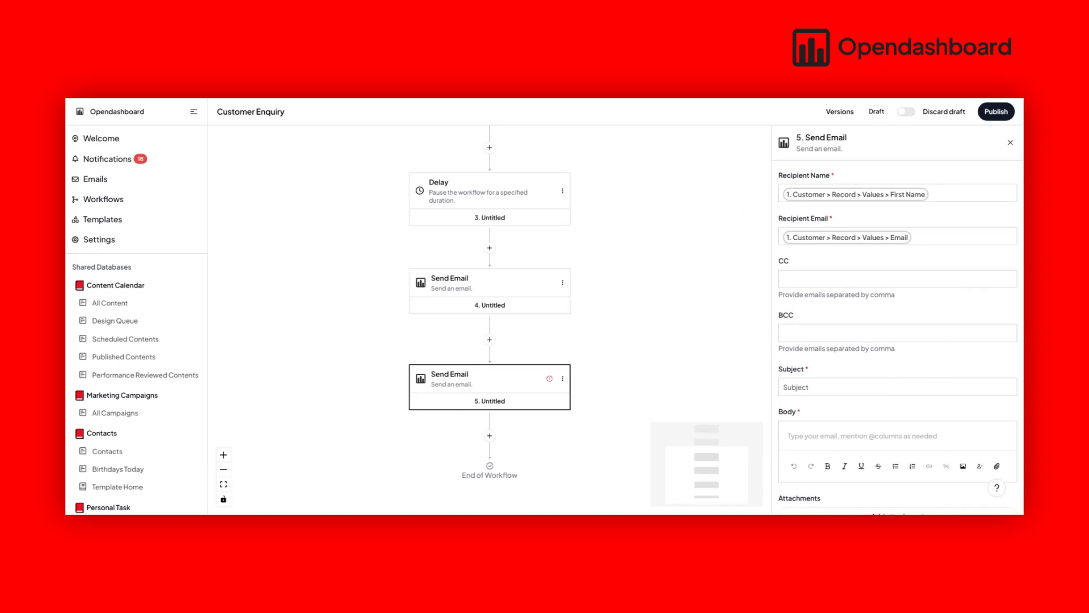
pyautogui.click(898, 386)
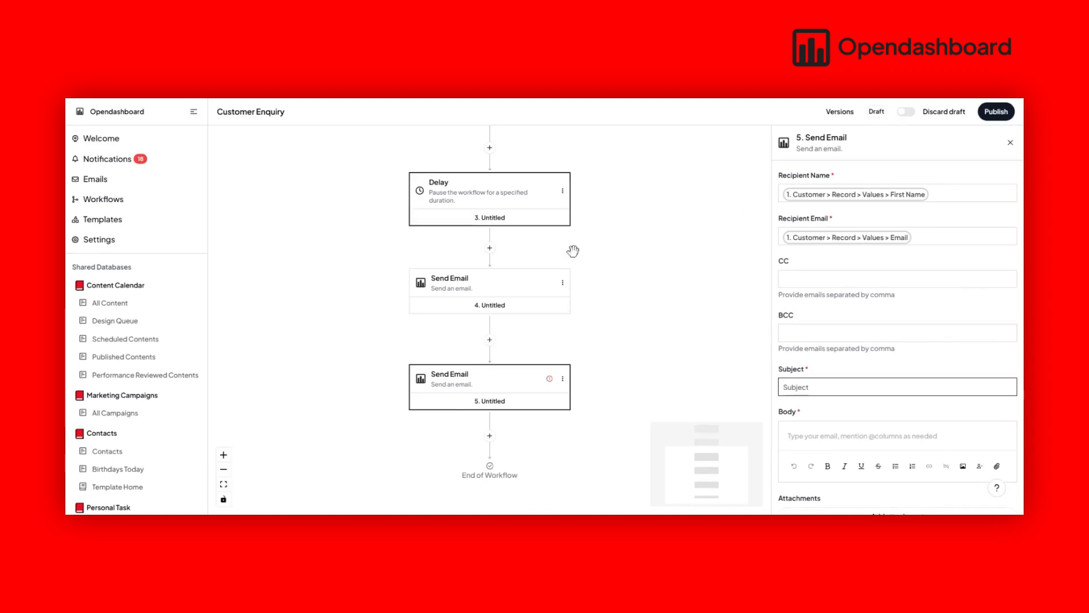
pyautogui.write("Still thinking about that outfit? Let's make it yours")
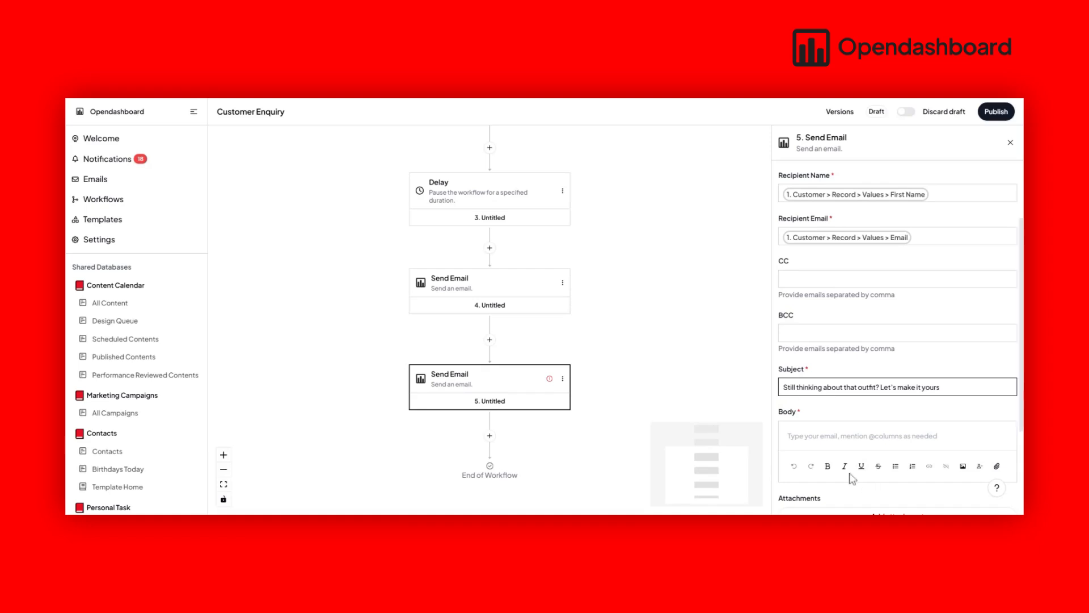
# Write the third email's body as a "Hey ," follow-up from Glams Store, offering to help complete the order or recommend something new.
pyautogui.click(851, 448)
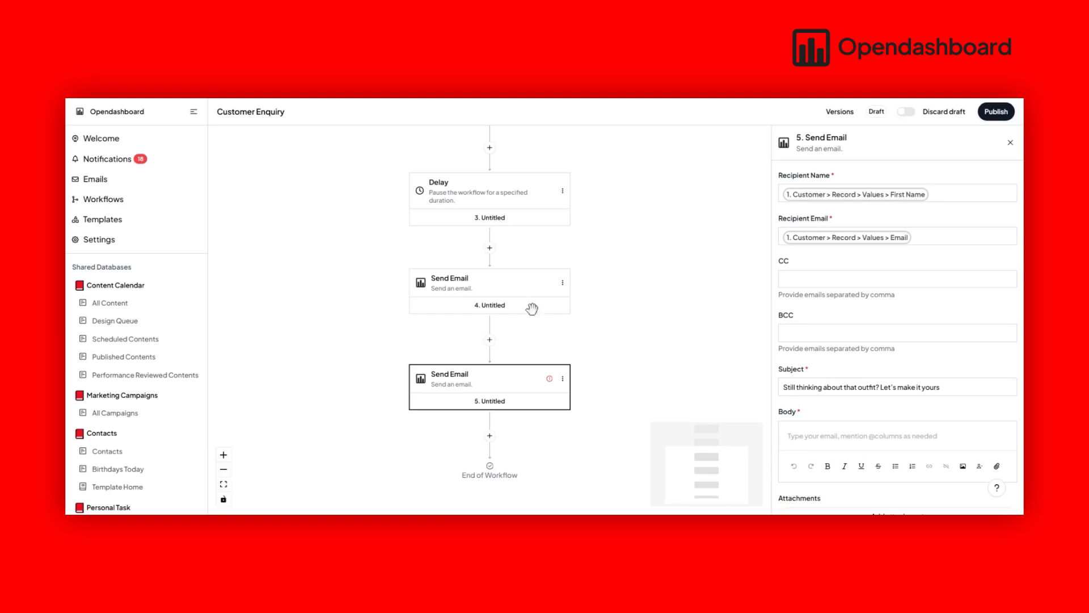
pyautogui.click(862, 436)
pyautogui.write('Hey , We didn’t hear back and wanted to make sure you’re not missing out on your next favorite outfit! If you’re still interested, we’d love to help you complete your order or recommend something new. And don’t worry, we’re always just a message away! Best, Dex Glams Store')
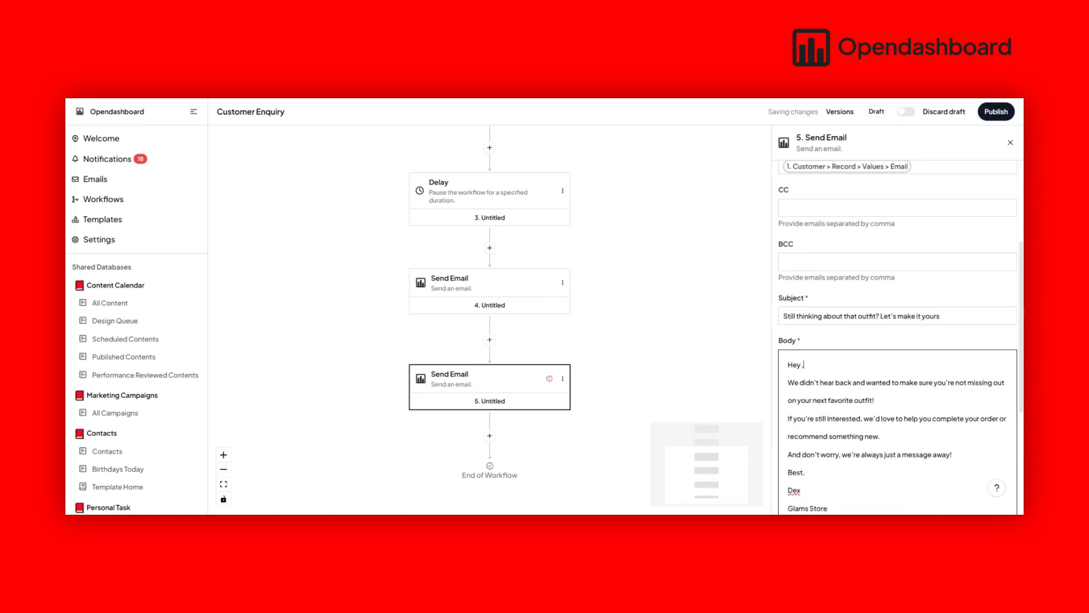
# Insert the Customer record's First Name value after "Hey" in the third email's greeting and publish the Customer Enquiry workflow.
pyautogui.write('@')
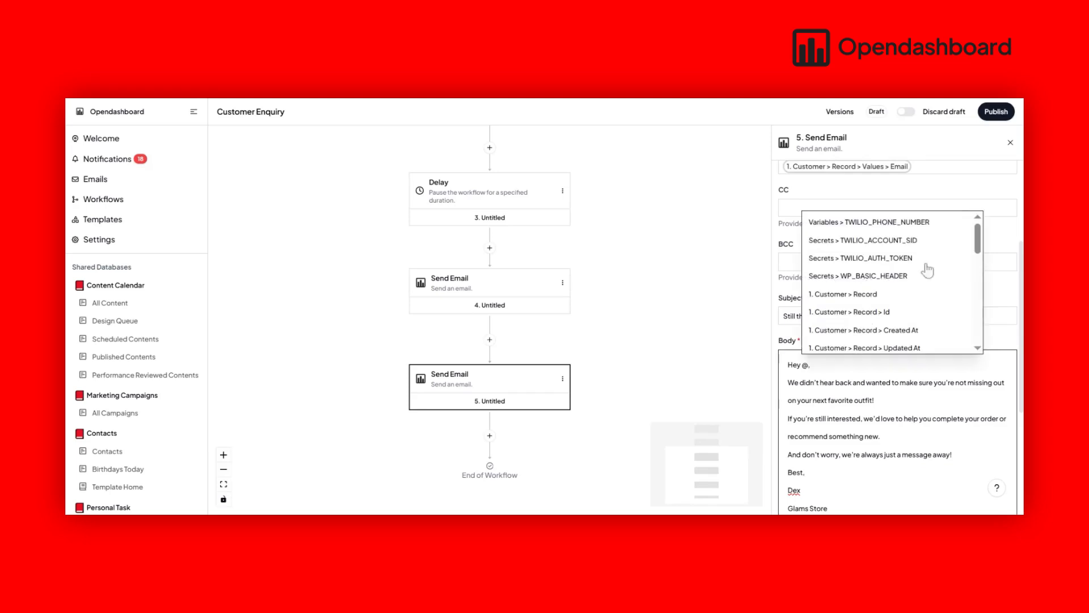
pyautogui.scroll(-3, 915, 252)
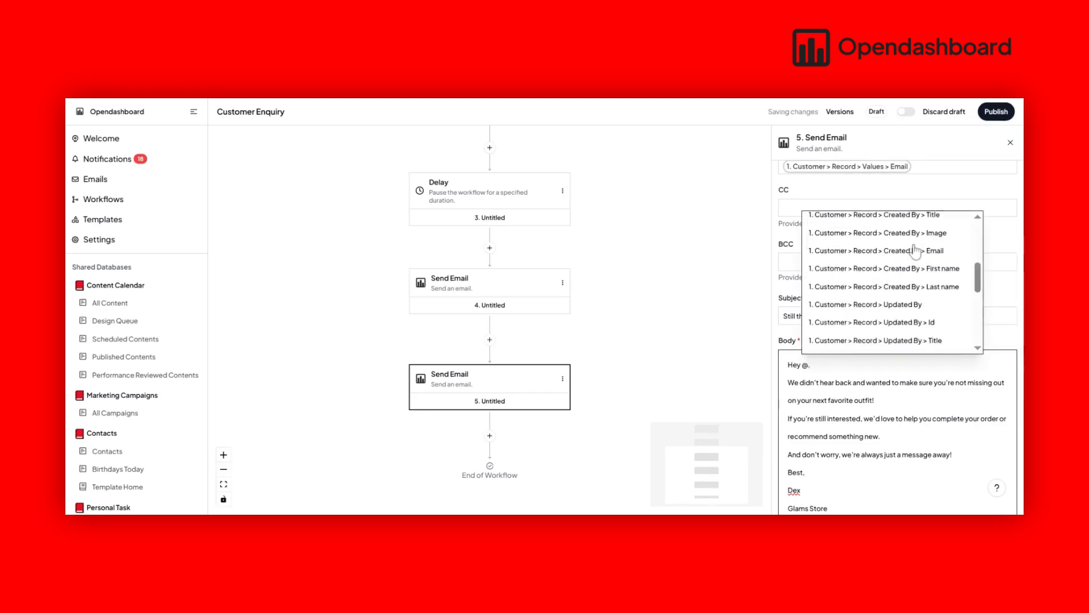
pyautogui.scroll(-3, 915, 251)
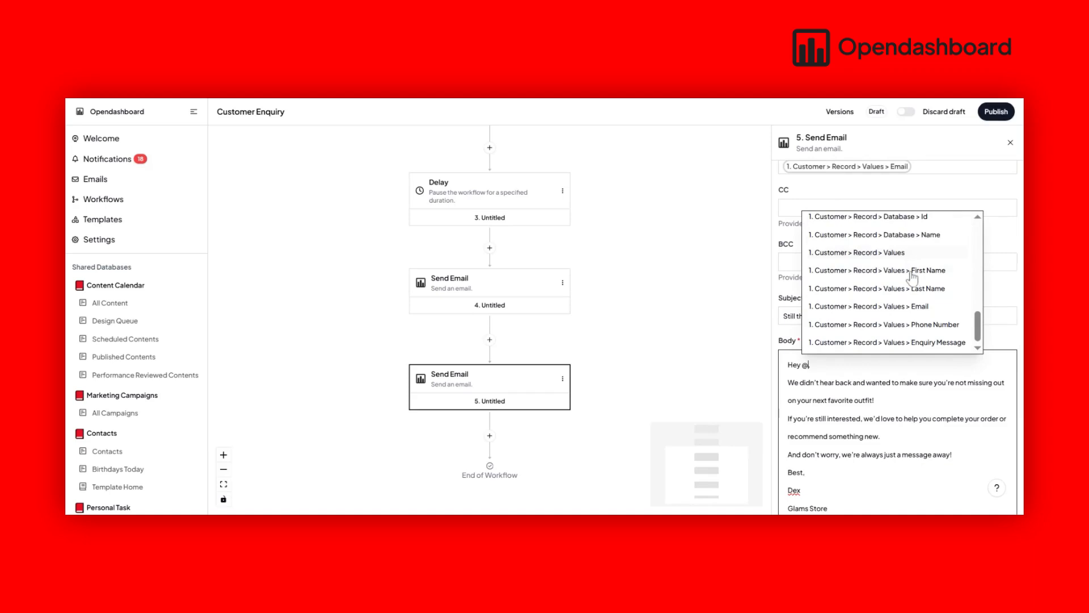
pyautogui.click(911, 272)
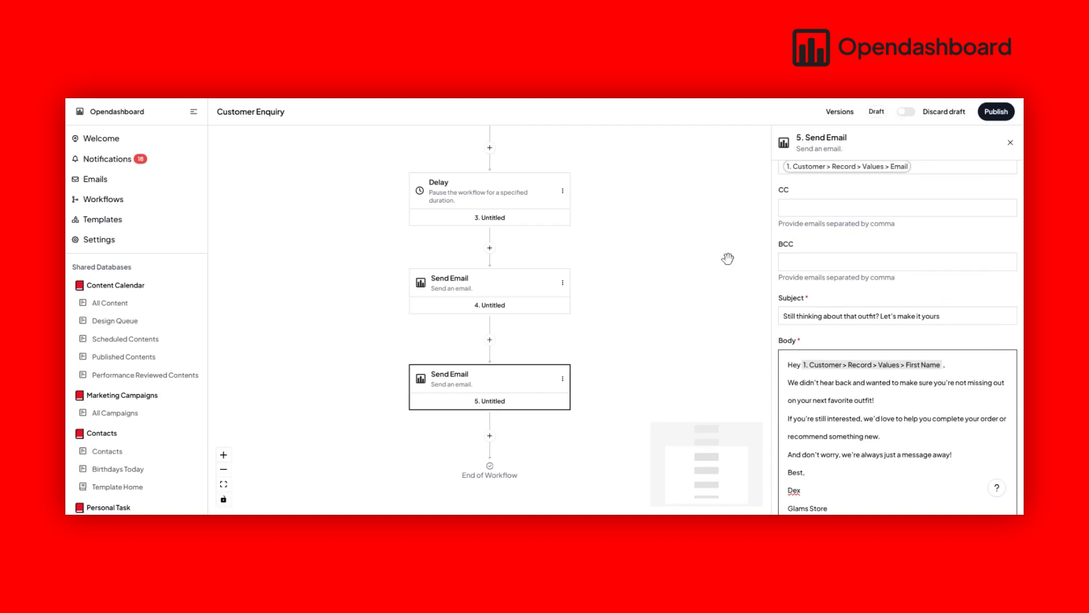
pyautogui.click(998, 112)
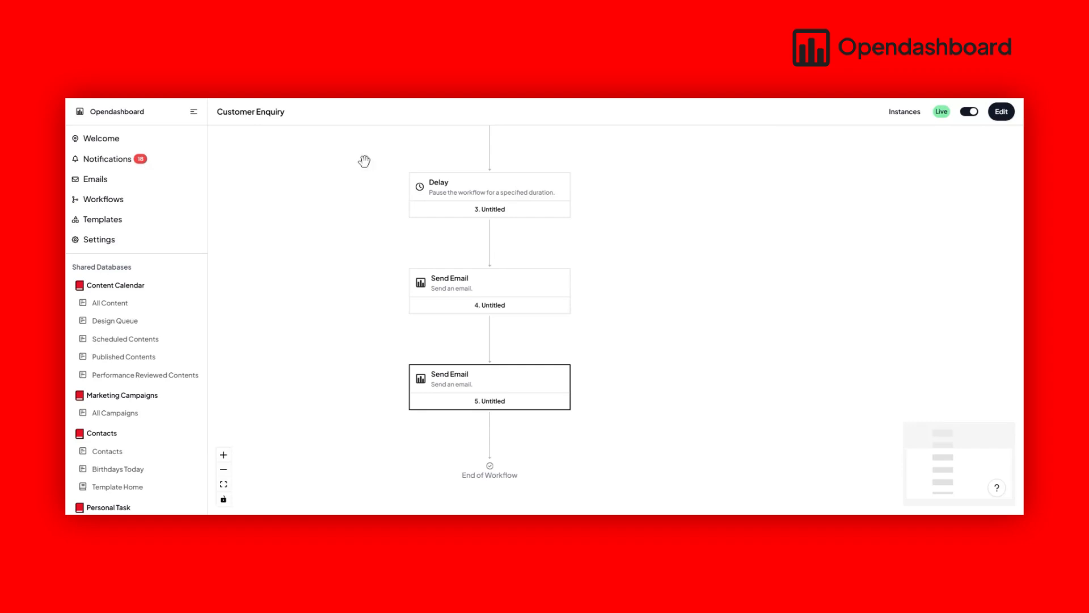
# Open the newest instance of the Customer Enquiry workflow and examine the progress of its individual steps.
pyautogui.click(906, 114)
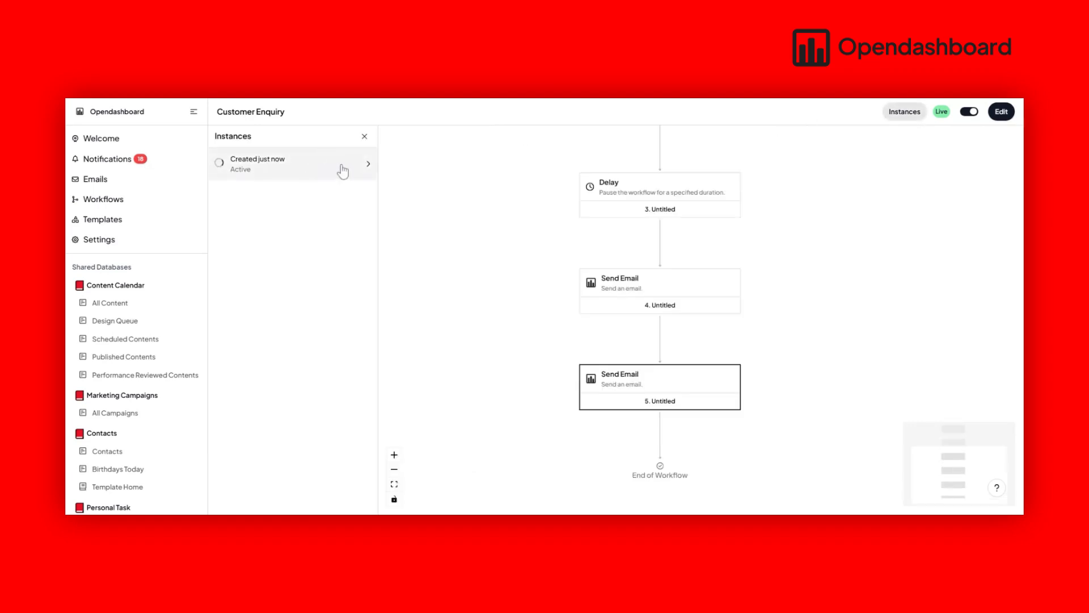
pyautogui.click(344, 170)
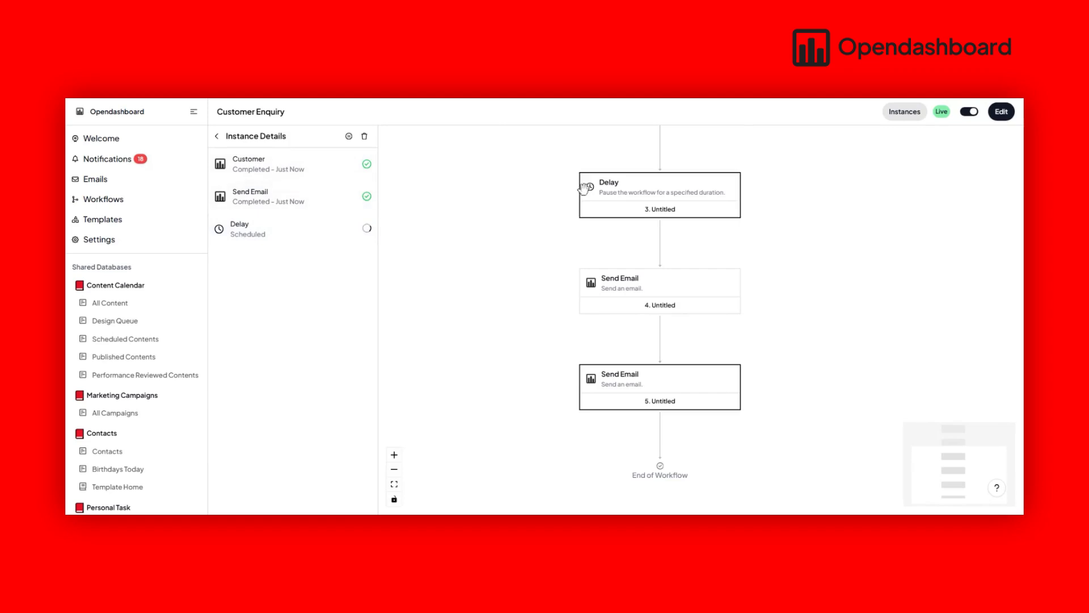
pyautogui.scroll(2, 589, 218)
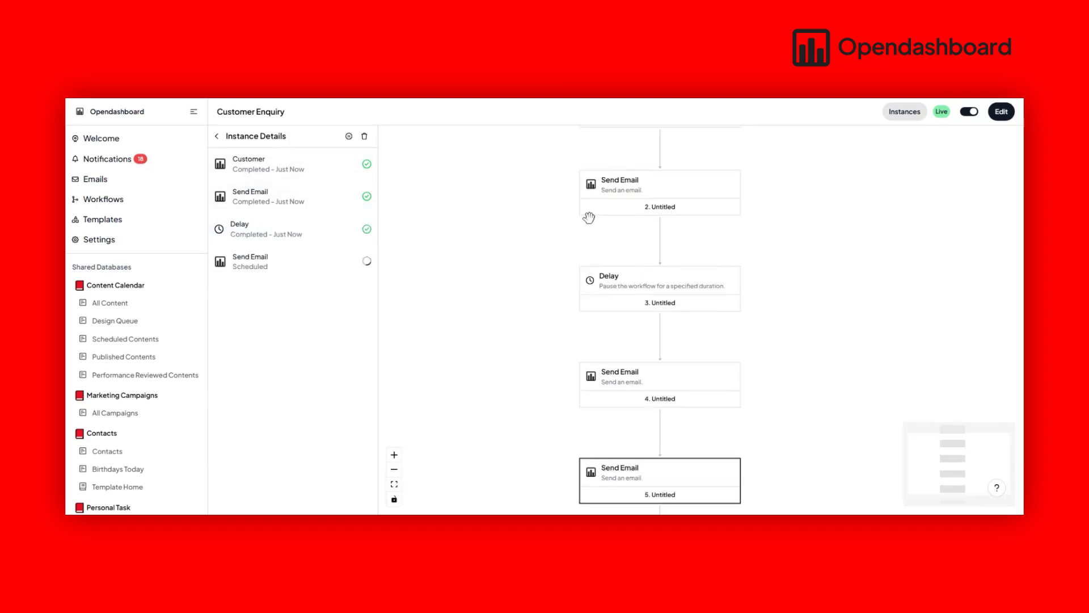
pyautogui.scroll(-1, 589, 218)
pyautogui.scroll(1, 589, 218)
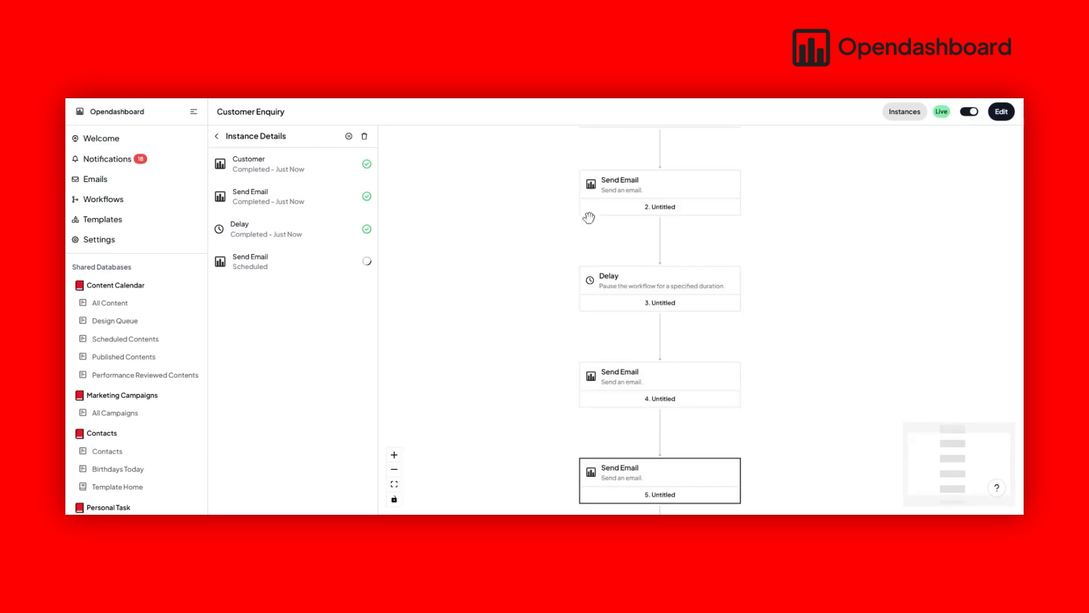